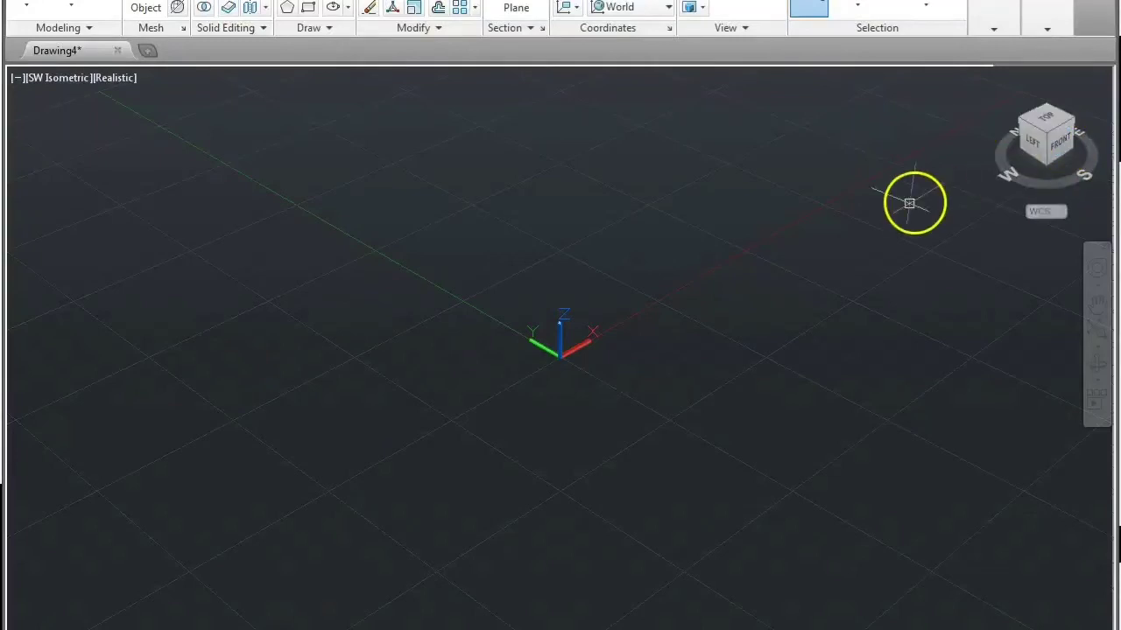
- Set the viewport to the Front view with the 2D Wireframe visual style
{"action": "left_click", "coordinate": [1057, 149]}
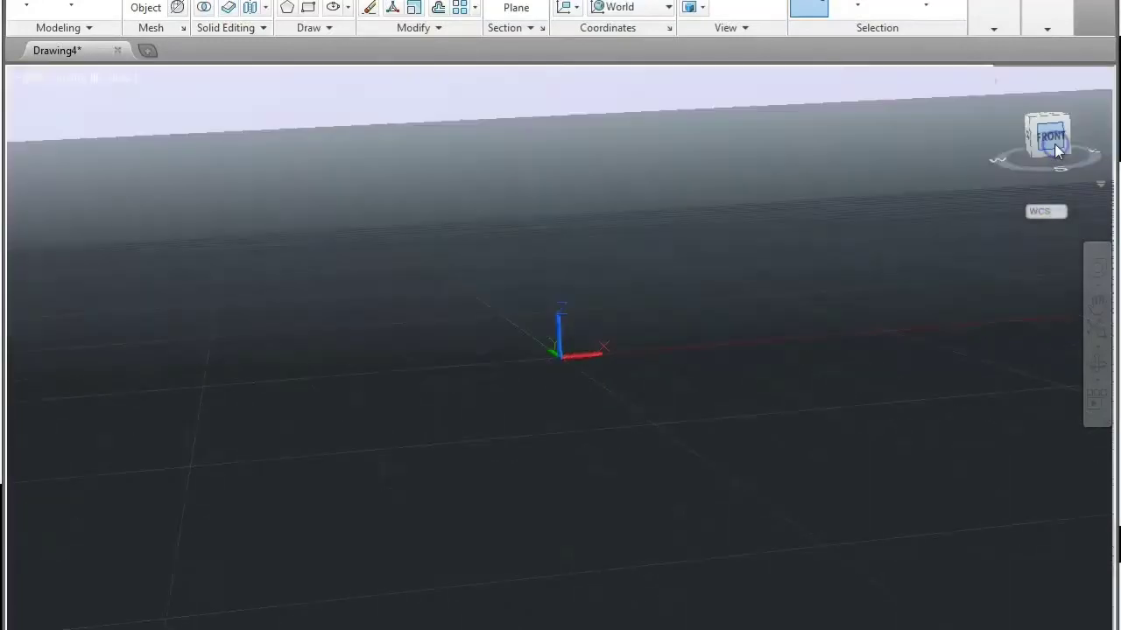
{"action": "left_click", "coordinate": [85, 80]}
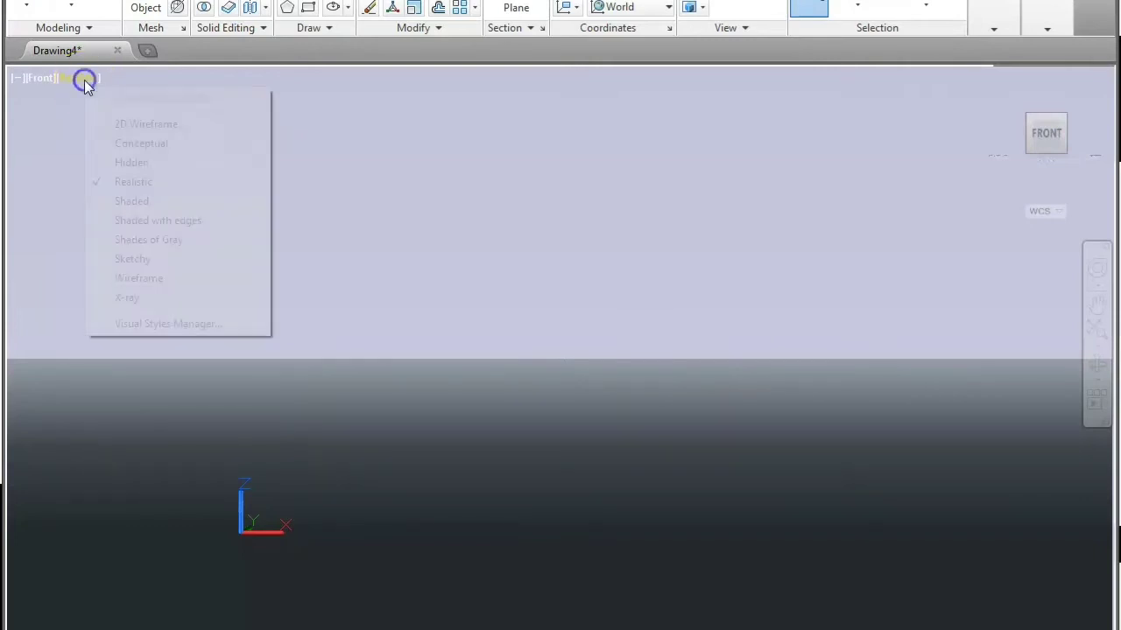
{"action": "left_click", "coordinate": [135, 120]}
- Align the UCS with the current front view using the UCS View option
{"action": "scroll", "coordinate": [458, 315], "scroll_direction": "up", "scroll_amount": 3}
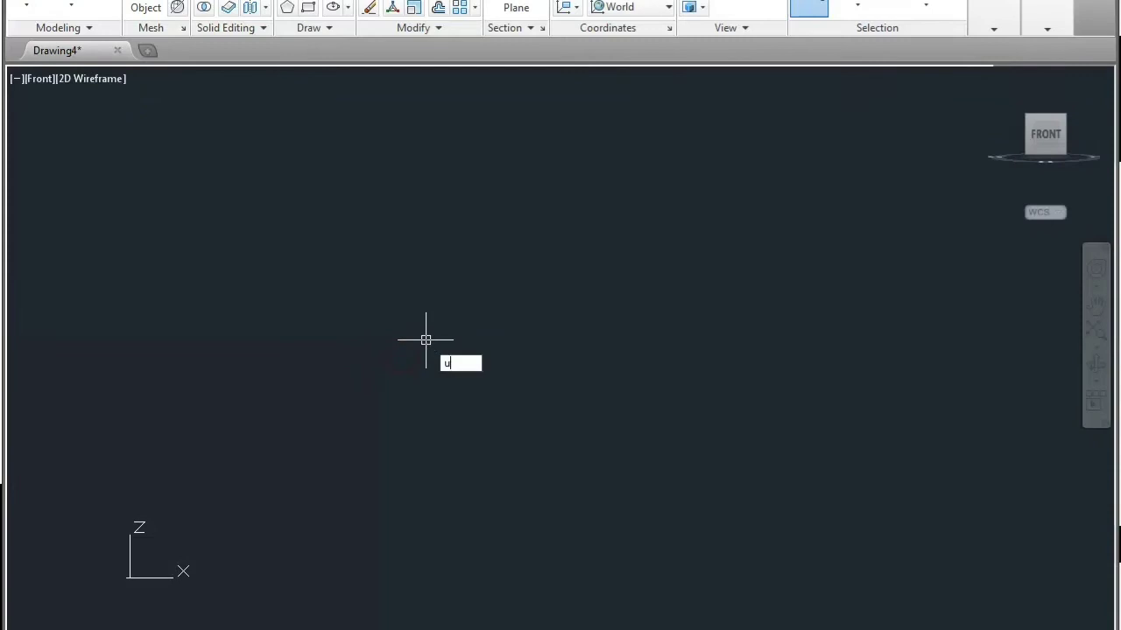
{"action": "key", "text": "Return"}
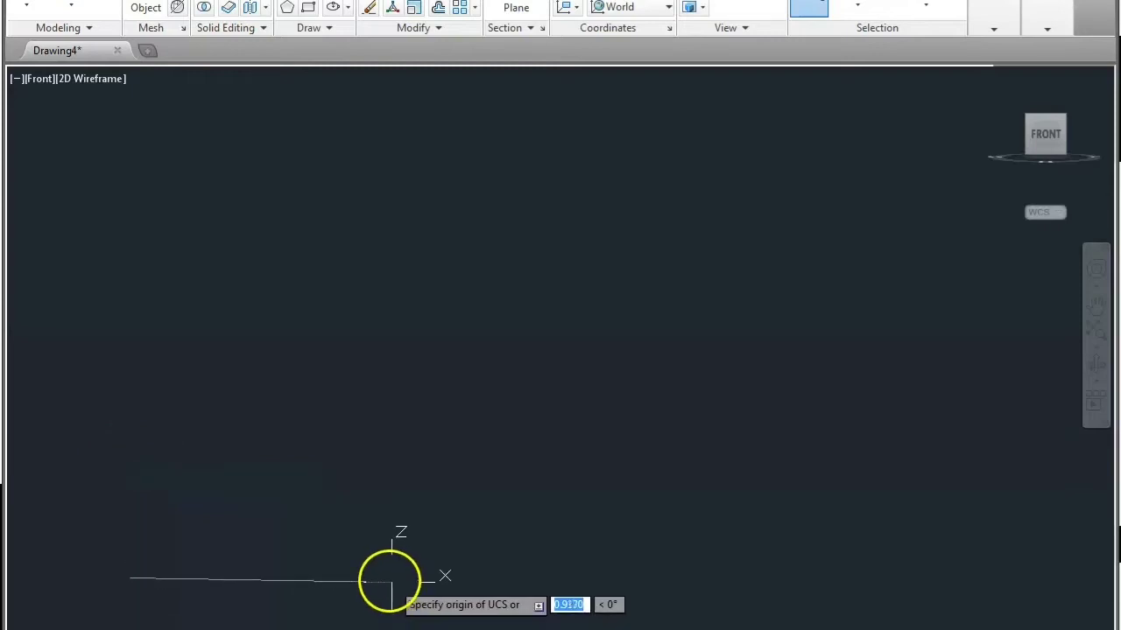
{"action": "key", "text": "Escape"}
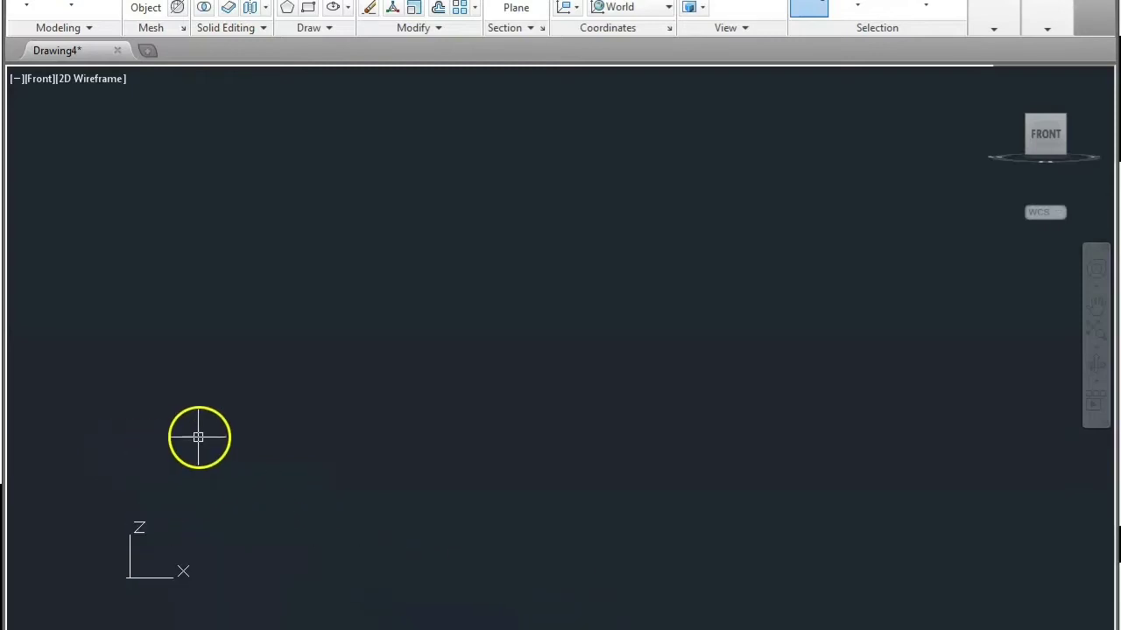
{"action": "type", "text": "UCS"}
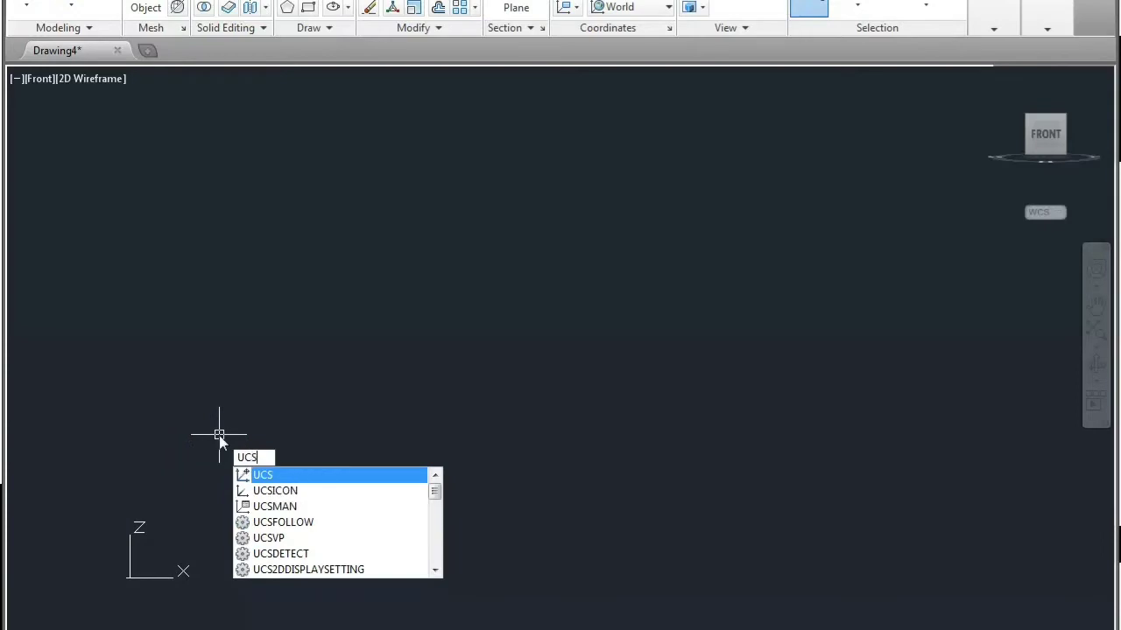
{"action": "key", "text": "Return"}
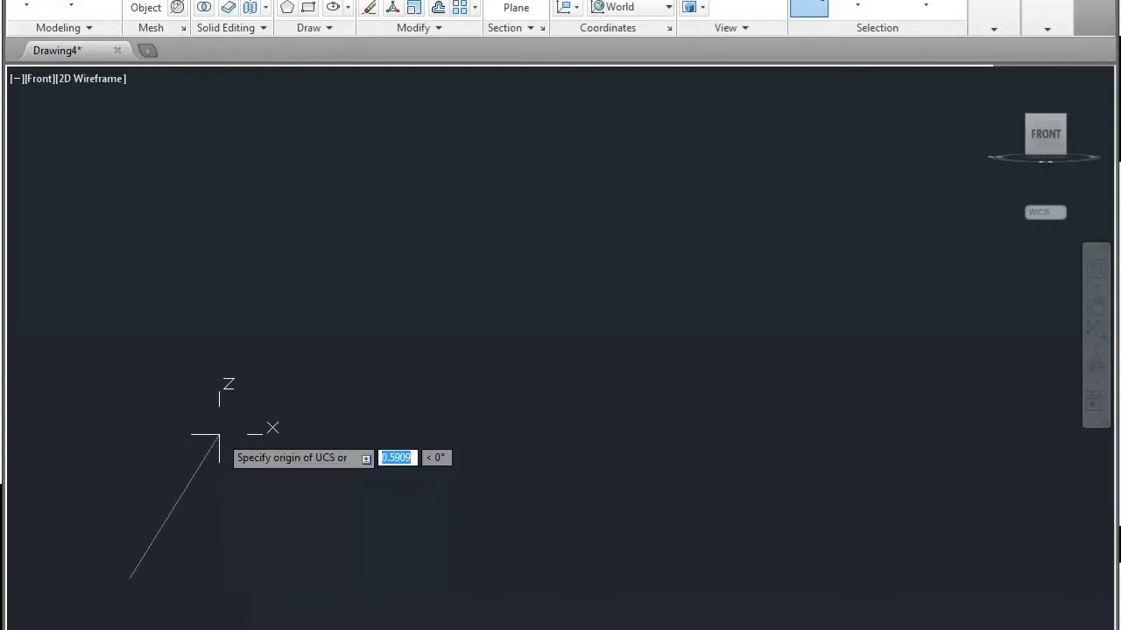
{"action": "type", "text": "v"}
{"action": "key", "text": "Return"}
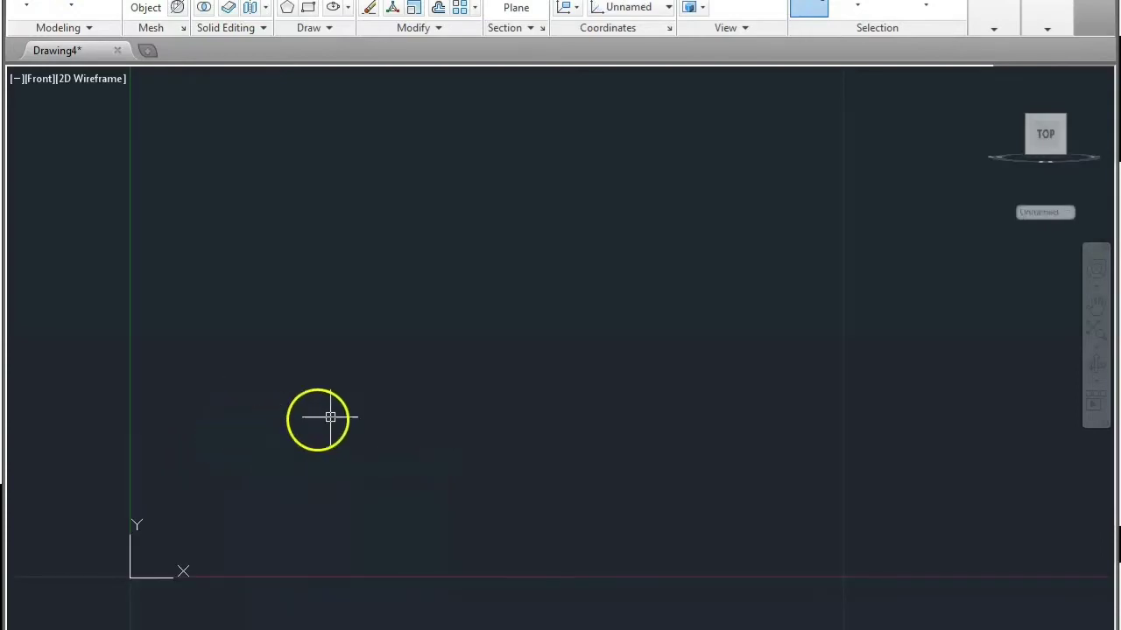
- Draw a circle with a radius of 5 up and to the right of the origin
{"action": "mouse_move", "coordinate": [560, 353]}
{"action": "middle_mouse_down"}
{"action": "mouse_move", "coordinate": [446, 432]}
{"action": "mouse_move", "coordinate": [663, 321]}
{"action": "mouse_move", "coordinate": [589, 394]}
{"action": "mouse_move", "coordinate": [321, 500]}
{"action": "middle_mouse_up"}
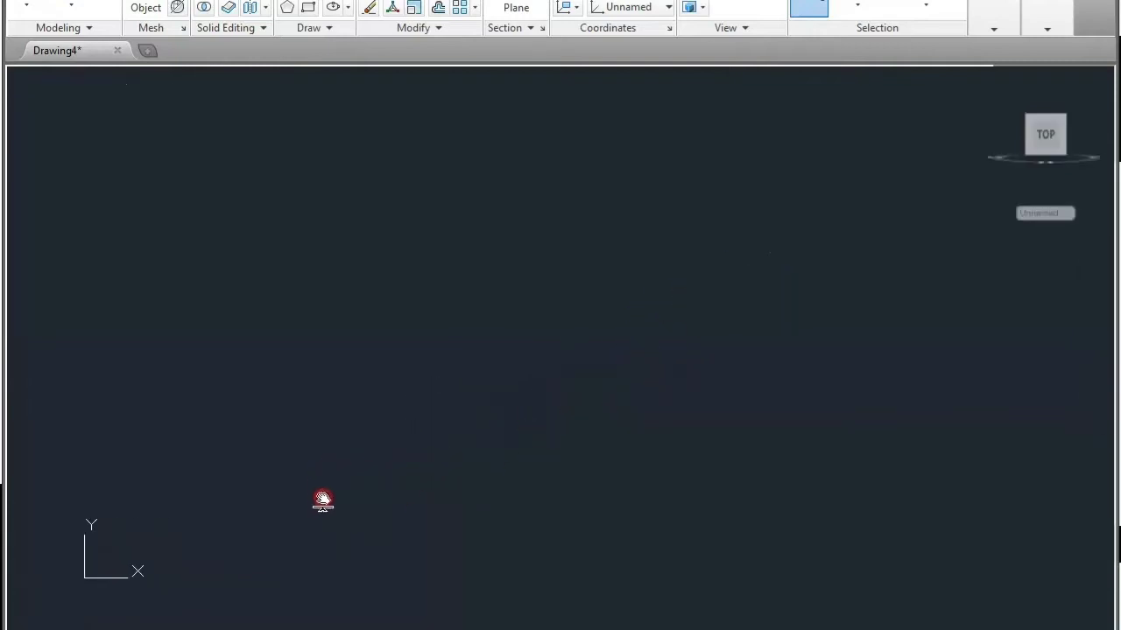
{"action": "type", "text": "c"}
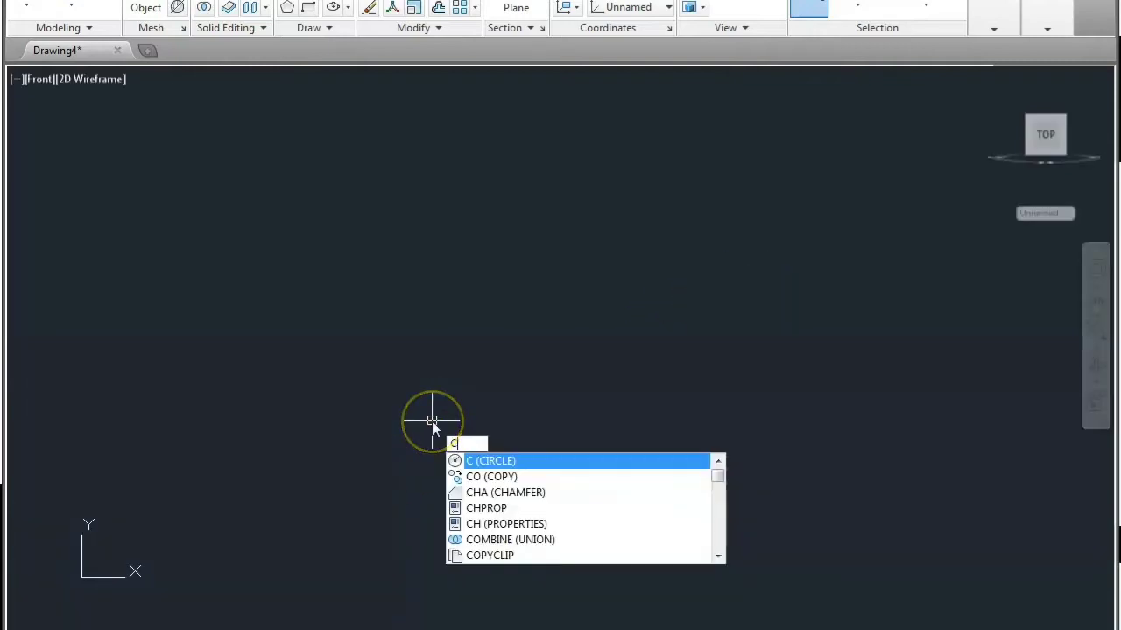
{"action": "left_click", "coordinate": [486, 461]}
{"action": "left_click", "coordinate": [601, 300]}
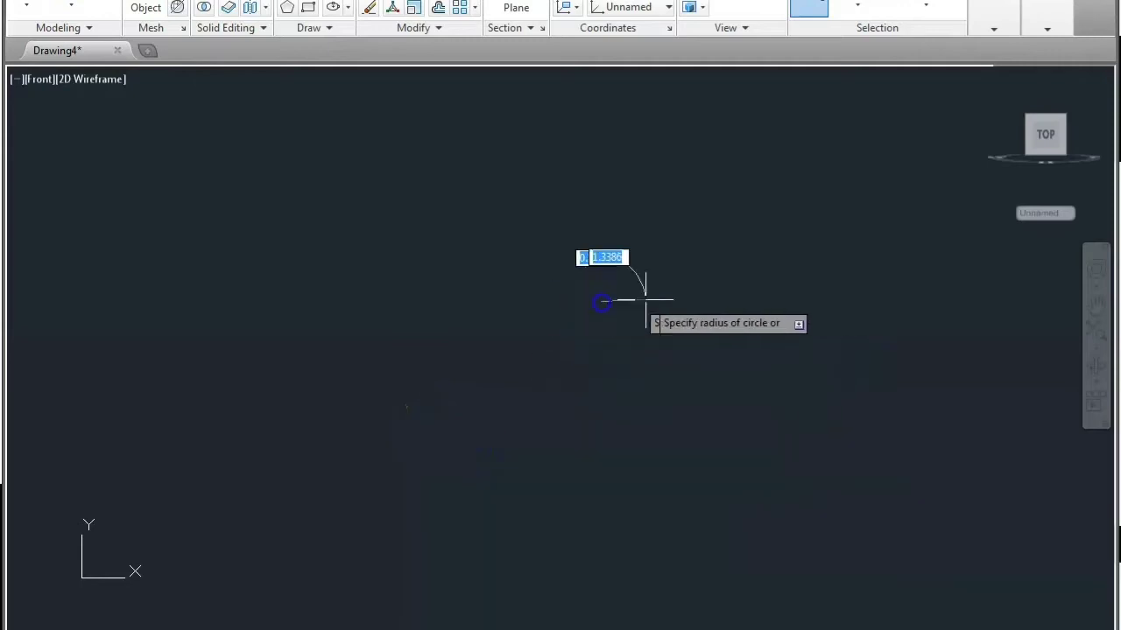
{"action": "type", "text": "5"}
{"action": "key", "text": "Return"}
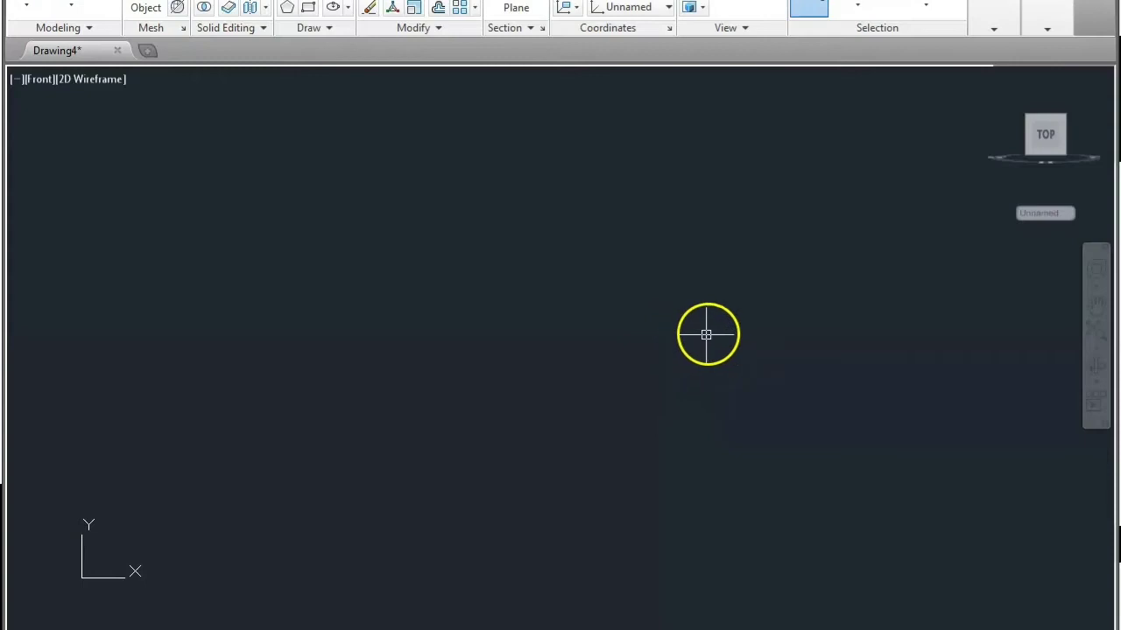
- Redraw the circle much larger and farther from the origin
{"action": "left_click", "coordinate": [1045, 137]}
{"action": "scroll", "coordinate": [645, 375], "scroll_direction": "down", "scroll_amount": 3}
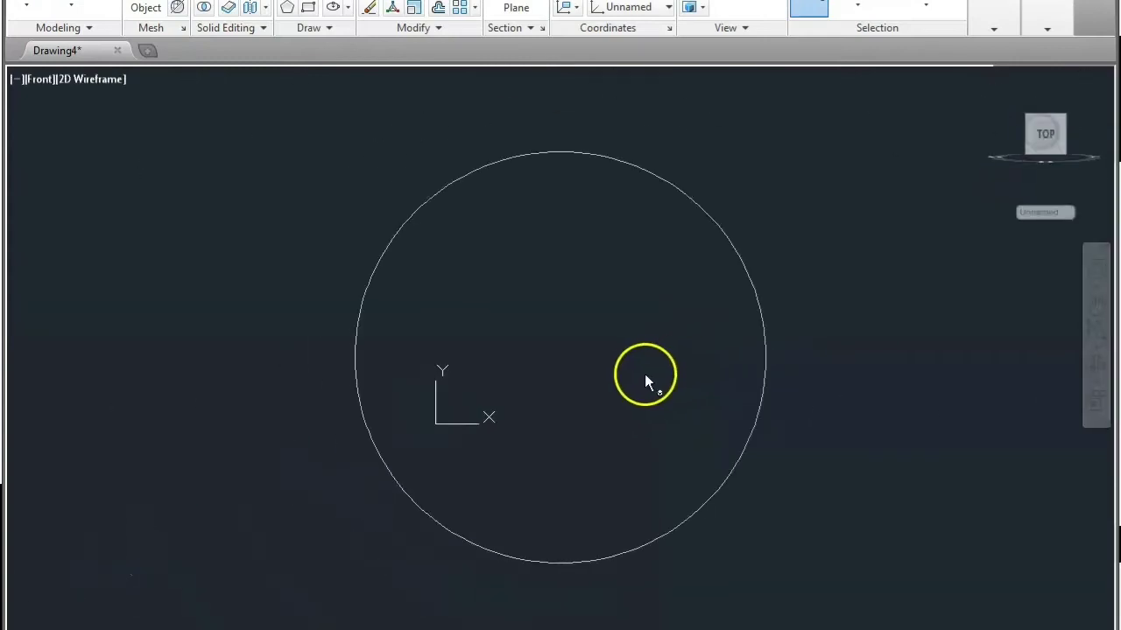
{"action": "middle_click_drag", "start_coordinate": [675, 356], "coordinate": [532, 447]}
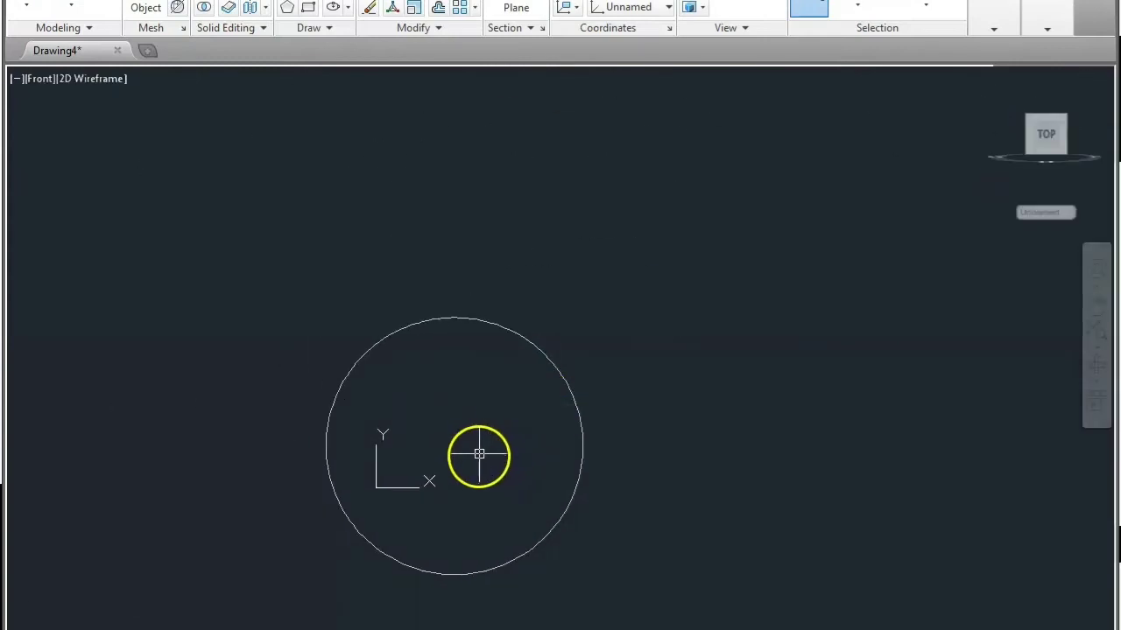
{"action": "left_click", "coordinate": [497, 442]}
{"action": "key", "text": "Return"}
{"action": "left_click", "coordinate": [470, 445]}
{"action": "scroll", "coordinate": [600, 317], "scroll_direction": "down", "scroll_amount": 4}
{"action": "left_click", "coordinate": [749, 204]}
{"action": "left_click", "coordinate": [756, 320]}
{"action": "left_click_drag", "start_coordinate": [1042, 133], "coordinate": [1053, 143]}
{"action": "left_click", "coordinate": [1094, 123]}
{"action": "left_click", "coordinate": [1076, 102]}
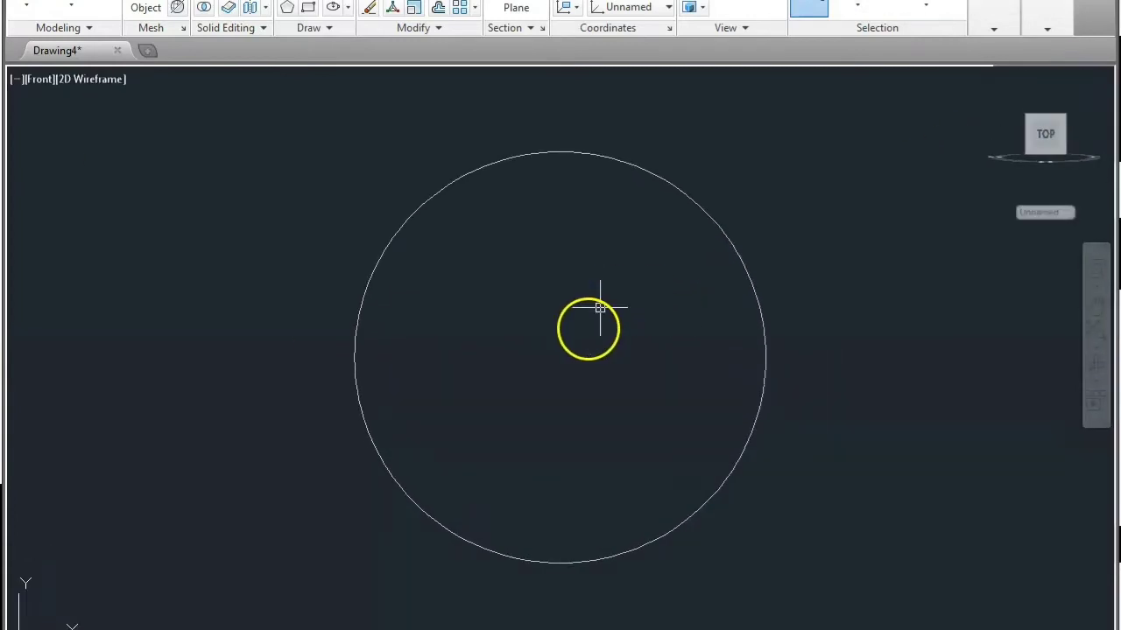
- Offset the large circle outward to make a second concentric circle
{"action": "left_click", "coordinate": [556, 365]}
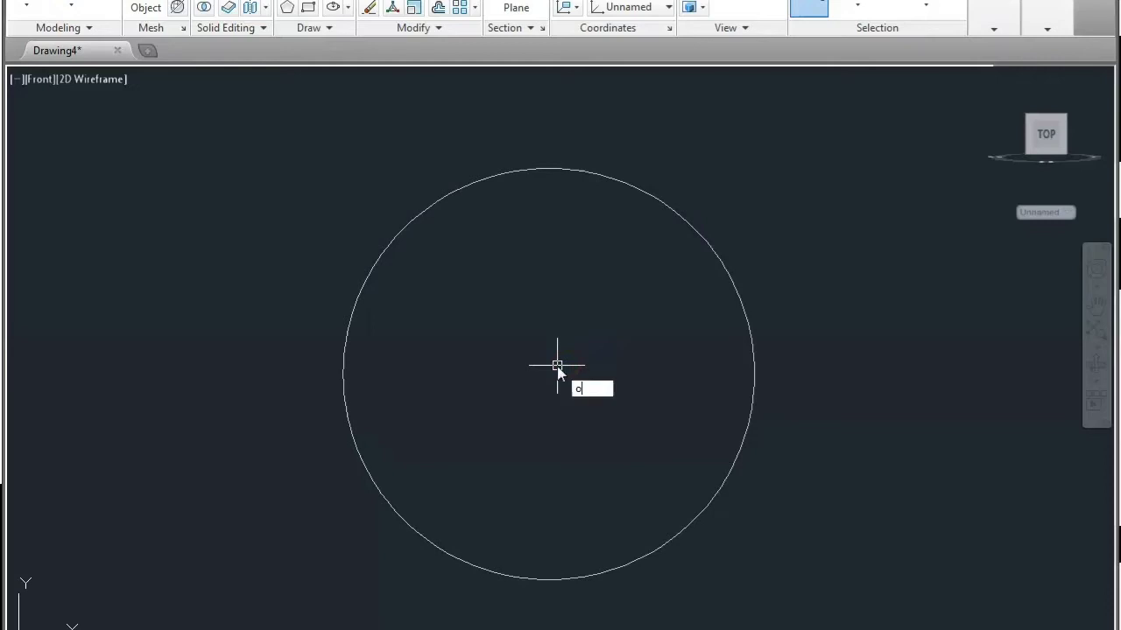
{"action": "type", "text": "o"}
{"action": "key", "text": "Return"}
{"action": "key", "text": "Escape"}
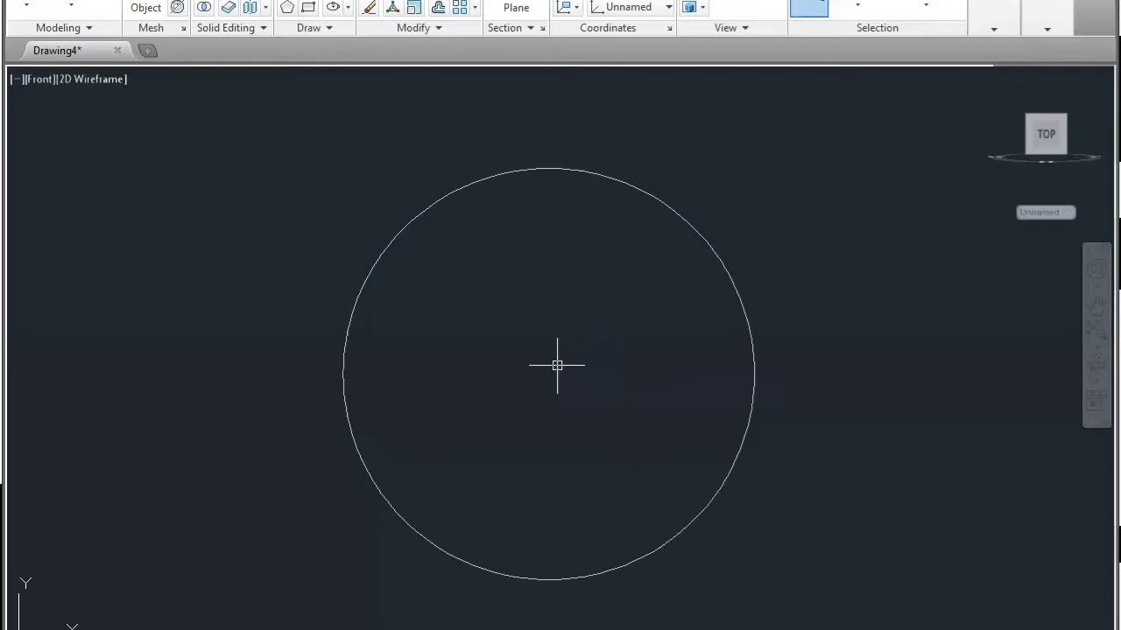
{"action": "left_click", "coordinate": [595, 407]}
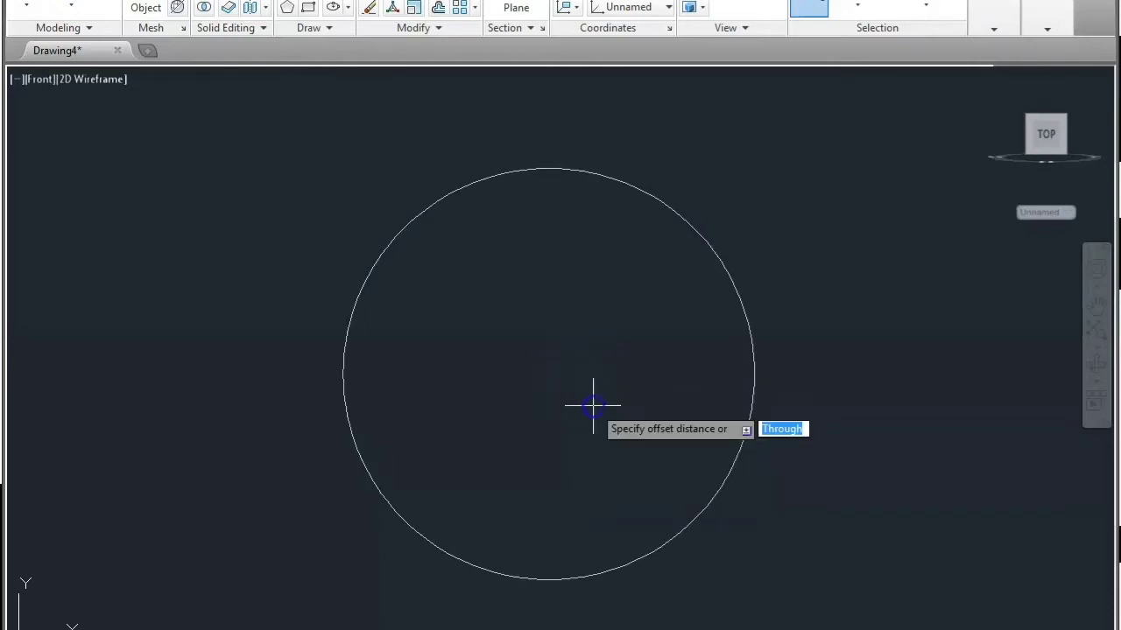
{"action": "key", "text": "Return"}
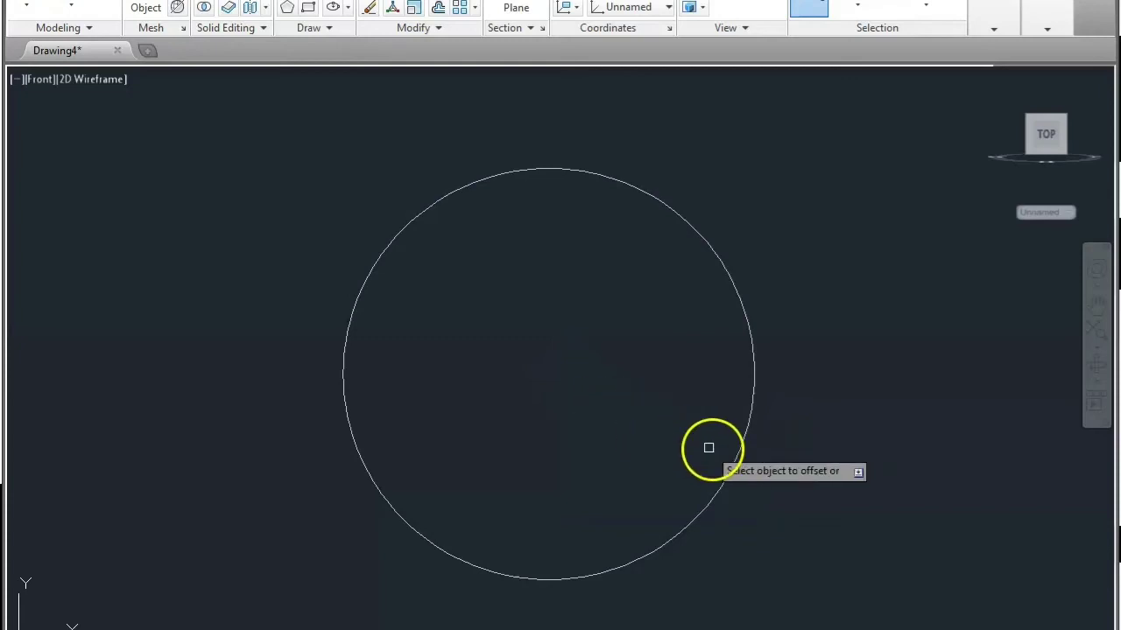
{"action": "left_click", "coordinate": [732, 462]}
{"action": "left_click", "coordinate": [792, 464]}
{"action": "key", "text": "Return"}
- Draw a horizontal line across the outer circle from its left quadrant to its right quadrant
{"action": "type", "text": "l"}
{"action": "key", "text": "Return"}
{"action": "left_click", "coordinate": [301, 375]}
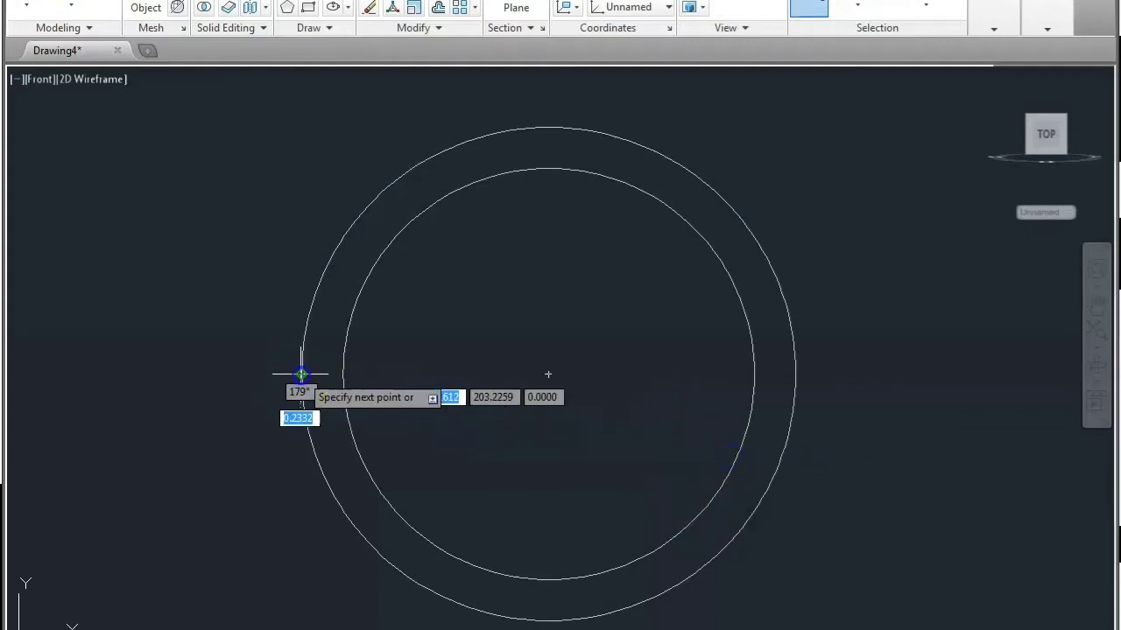
{"action": "left_click", "coordinate": [795, 374]}
{"action": "key", "text": "Return"}
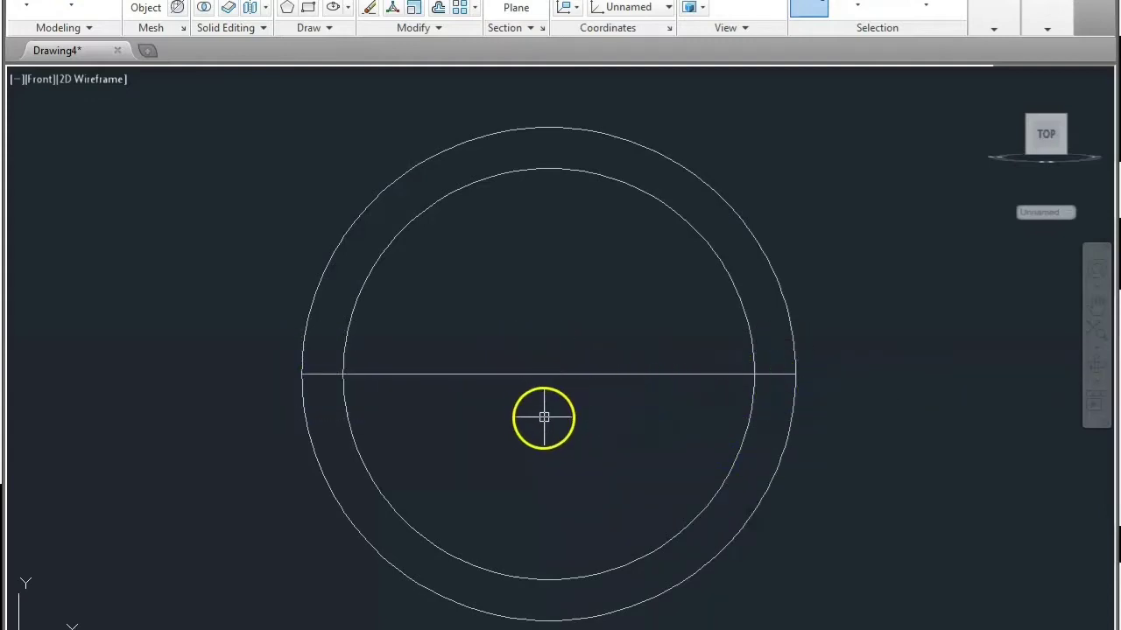
{"action": "type", "text": "tr"}
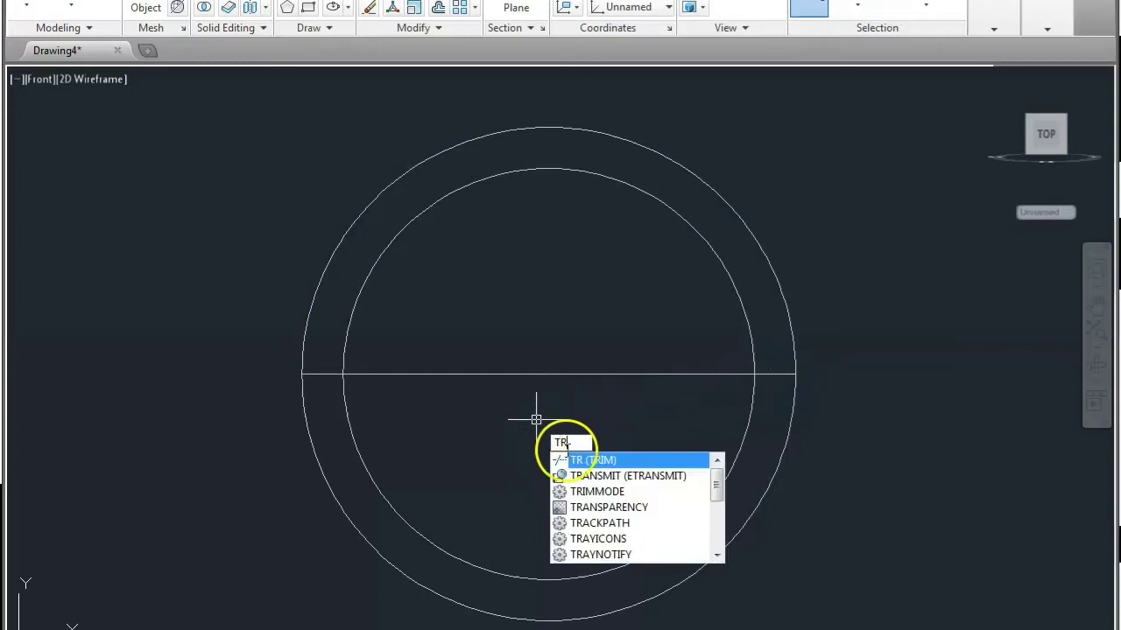
{"action": "key", "text": "Return"}
{"action": "key", "text": "Return"}
{"action": "left_click", "coordinate": [537, 268]}
{"action": "left_click", "coordinate": [530, 278]}
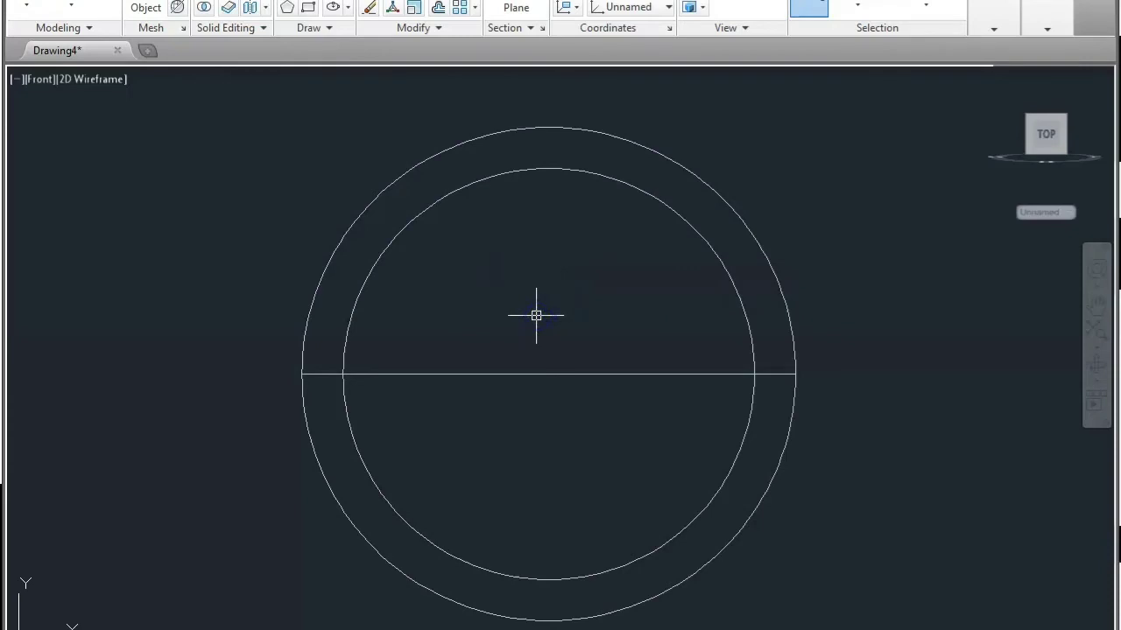
- Trim away the upper halves of both circles and the part of the line inside the inner circle
{"action": "key", "text": "Return"}
{"action": "key", "text": "Return"}
{"action": "left_click", "coordinate": [510, 223]}
{"action": "left_click", "coordinate": [417, 128]}
{"action": "left_click", "coordinate": [546, 397]}
{"action": "left_click", "coordinate": [555, 395]}
{"action": "left_click", "coordinate": [520, 338]}
- Draw a 100-unit vertical line straight down from the lowest point of the outer arc
{"action": "scroll", "coordinate": [557, 358], "scroll_direction": "down", "scroll_amount": 2}
{"action": "middle_click_drag", "start_coordinate": [557, 358], "coordinate": [534, 278]}
{"action": "middle_click_drag", "start_coordinate": [505, 363], "coordinate": [514, 404]}
{"action": "type", "text": "l"}
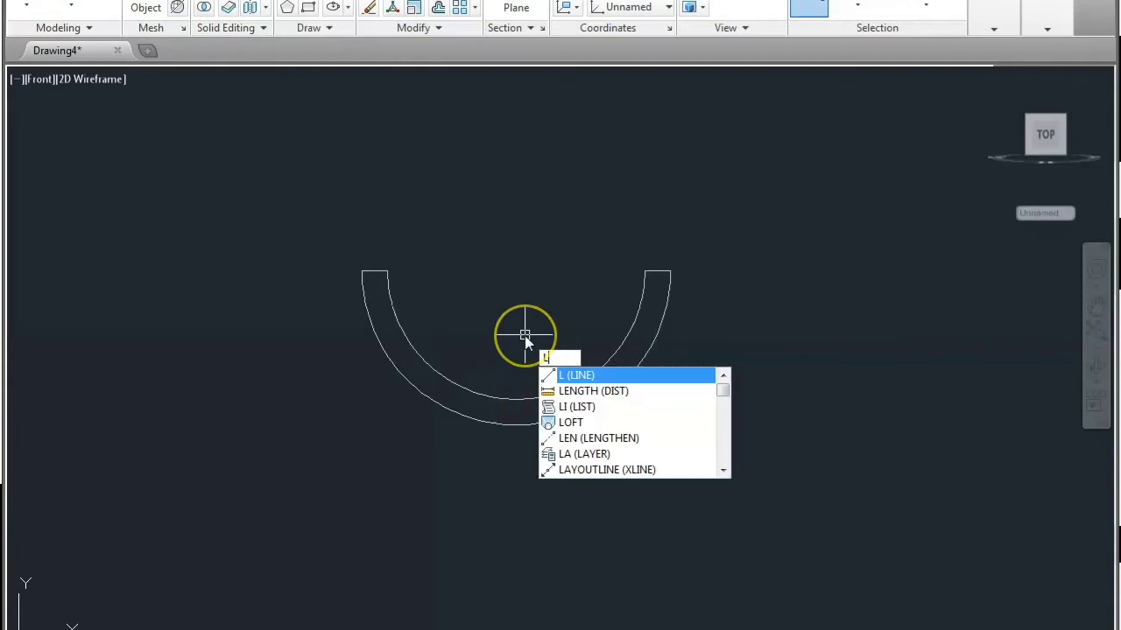
{"action": "key", "text": "Return"}
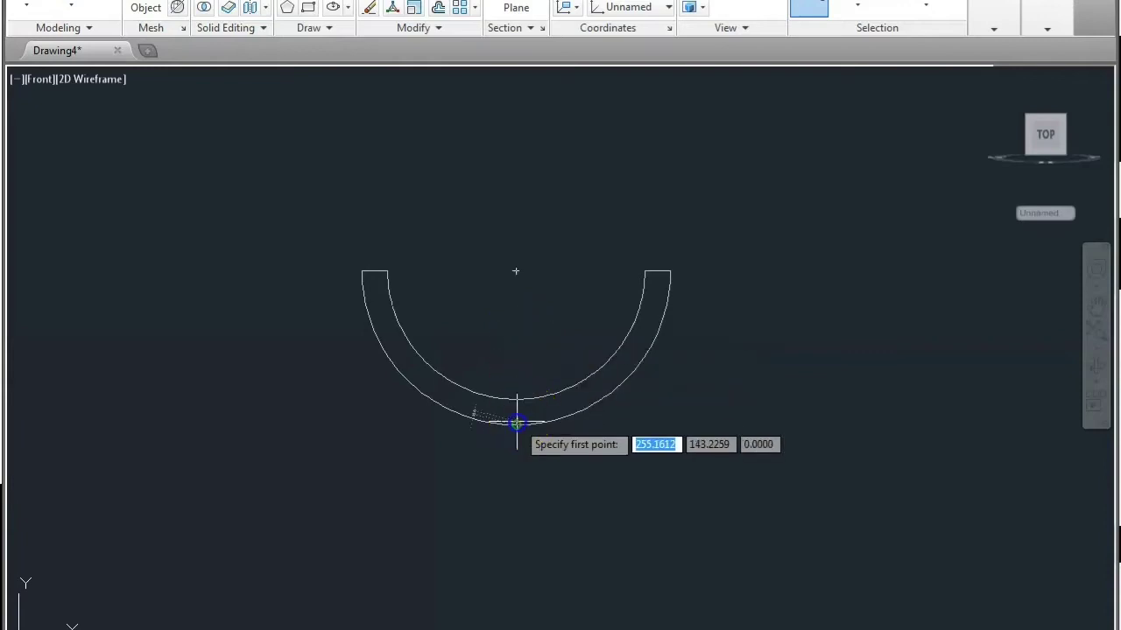
{"action": "type", "text": "100"}
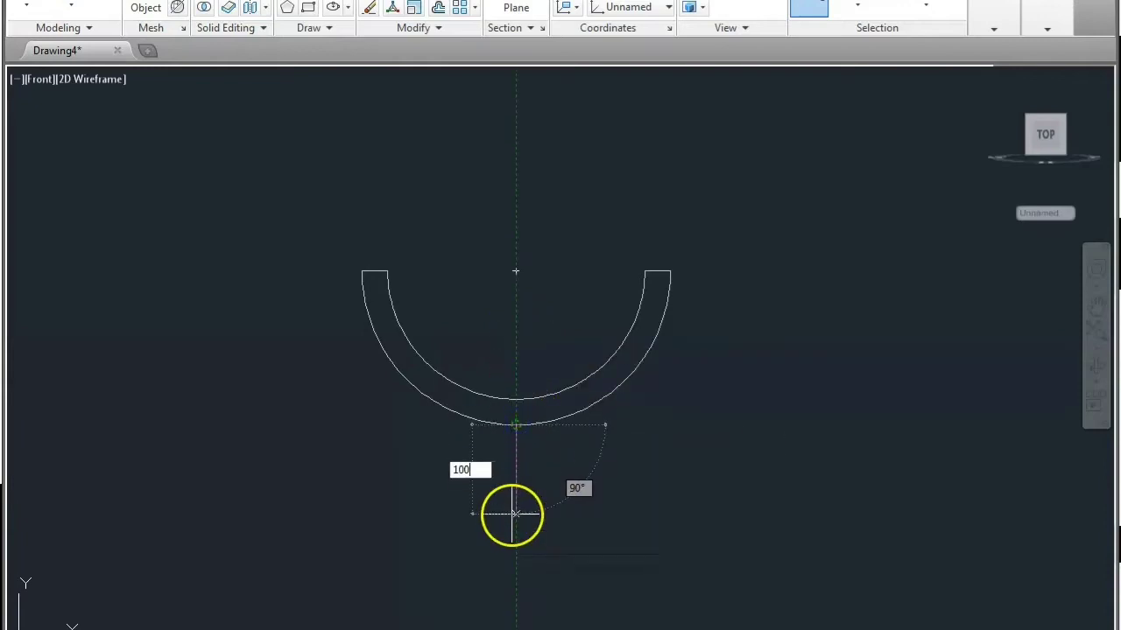
{"action": "key", "text": "Return"}
- Offset the vertical stem line by 5 to both its left and right sides
{"action": "scroll", "coordinate": [512, 515], "scroll_direction": "down", "scroll_amount": 3}
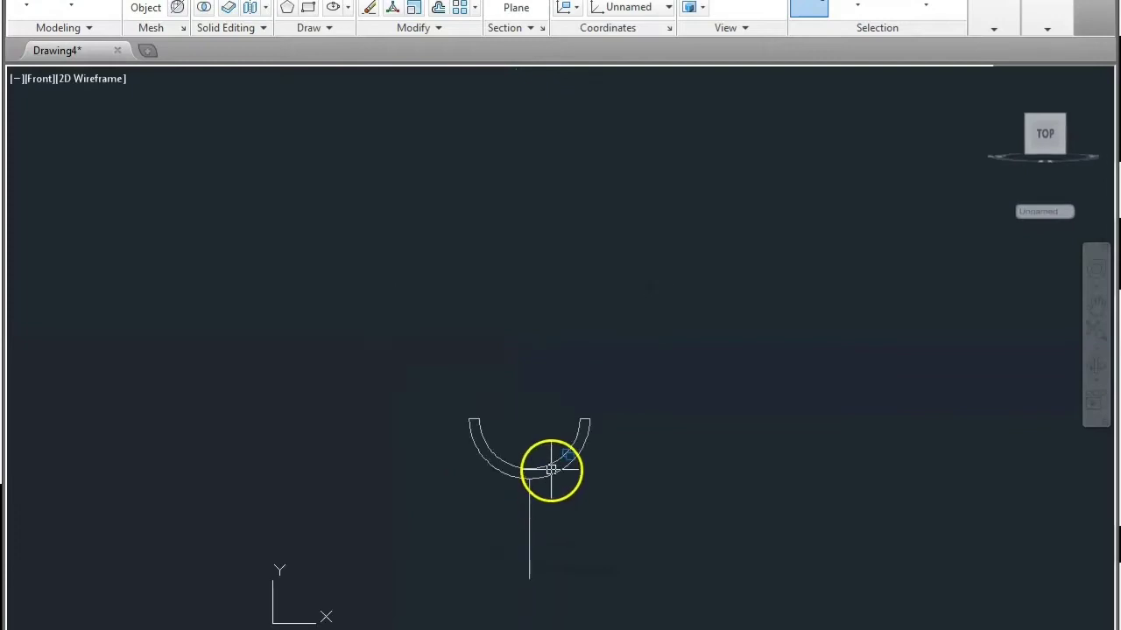
{"action": "scroll", "coordinate": [505, 438], "scroll_direction": "up", "scroll_amount": 2}
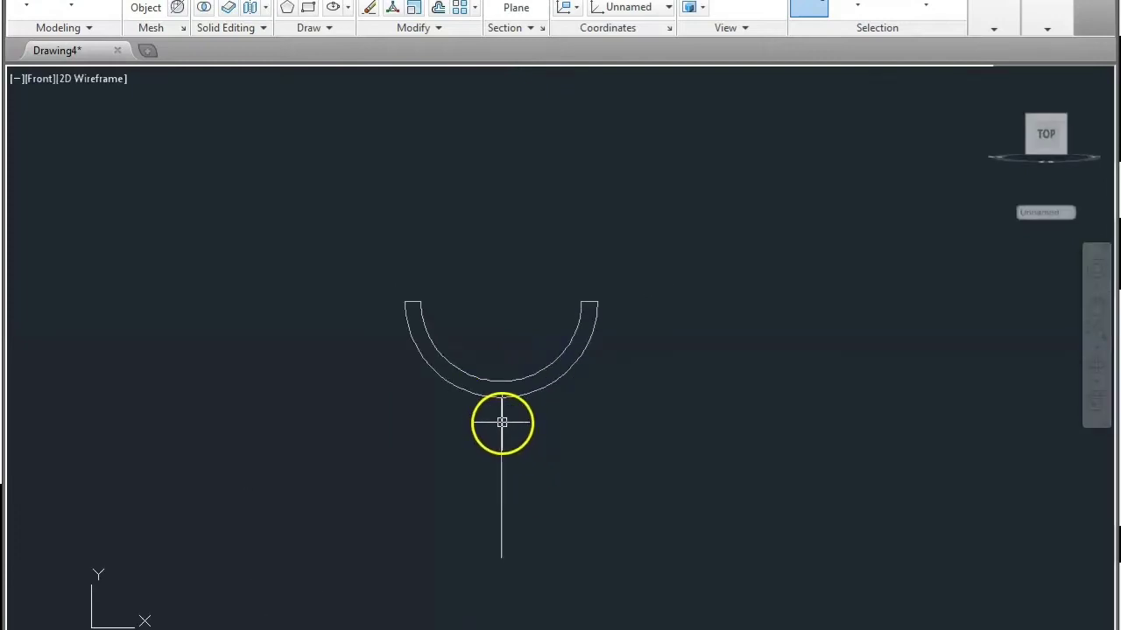
{"action": "middle_click_drag", "start_coordinate": [529, 419], "coordinate": [517, 399]}
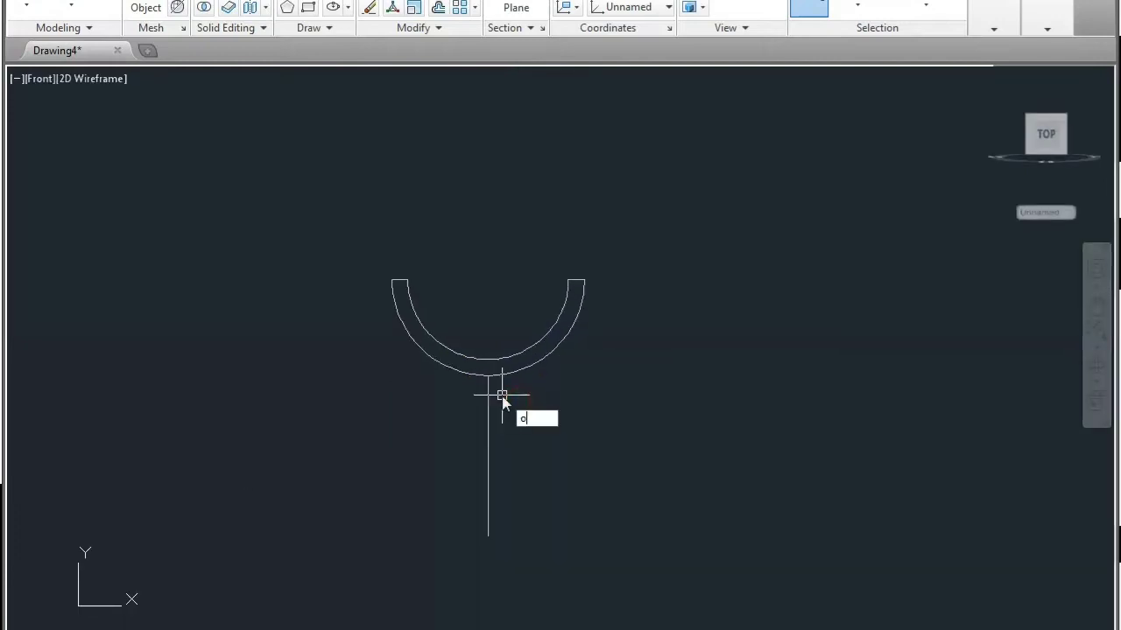
{"action": "type", "text": "o"}
{"action": "left_click", "coordinate": [546, 436]}
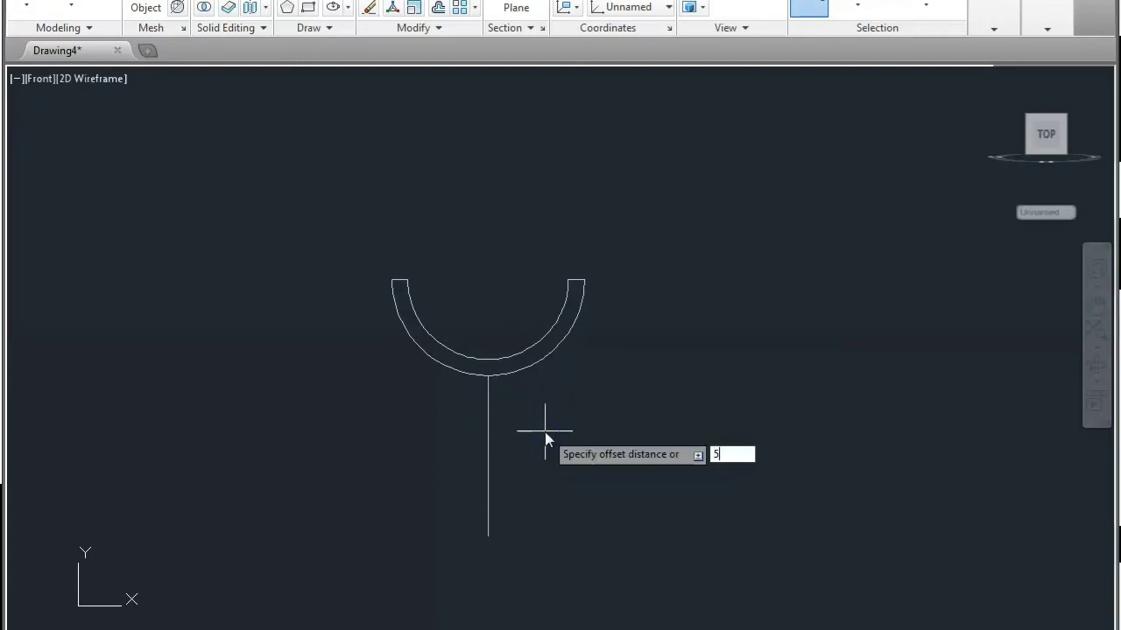
{"action": "key", "text": "Return"}
{"action": "left_click", "coordinate": [487, 465]}
{"action": "left_click", "coordinate": [453, 470]}
{"action": "left_click", "coordinate": [490, 478]}
{"action": "left_click", "coordinate": [533, 481]}
- Extend both offset stem lines up to the outer arc
{"action": "scroll", "coordinate": [490, 377], "scroll_direction": "up", "scroll_amount": 6}
{"action": "scroll", "coordinate": [488, 377], "scroll_direction": "up", "scroll_amount": 5}
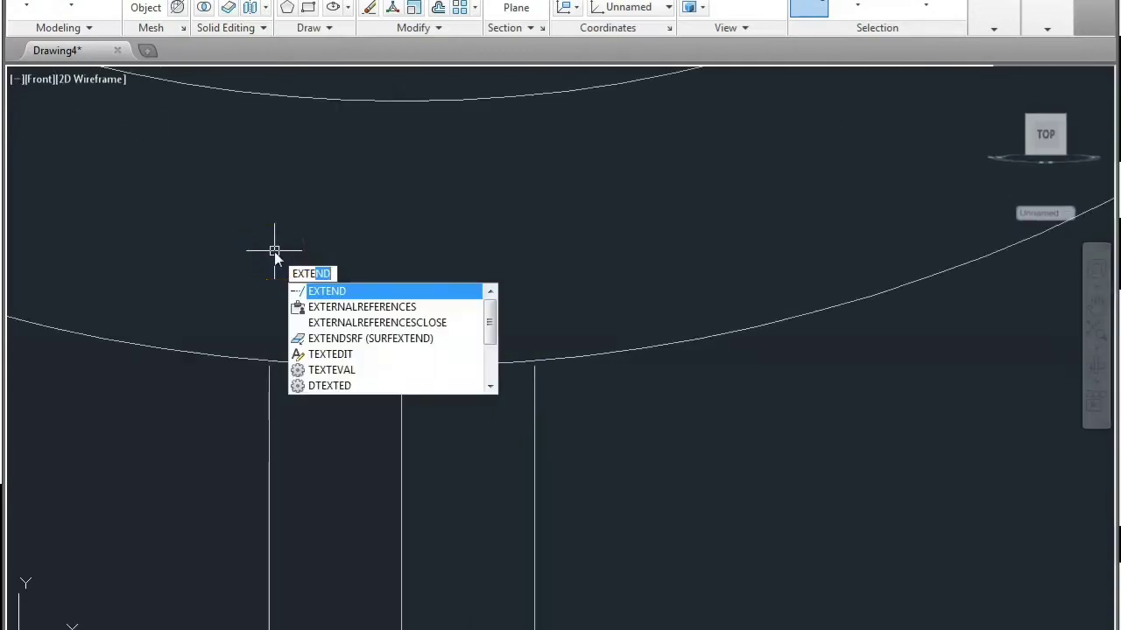
{"action": "key", "text": "Return"}
{"action": "key", "text": "Return"}
{"action": "left_click", "coordinate": [530, 376]}
{"action": "left_click", "coordinate": [269, 376]}
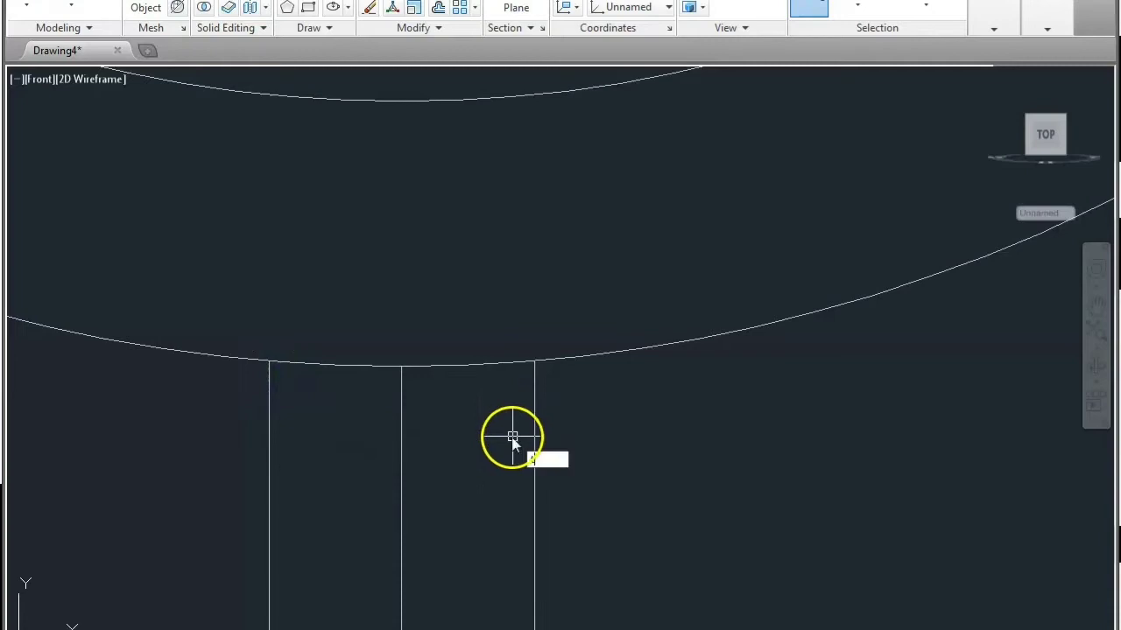
- Trim away the portion of the outer arc between the two outer stem lines
{"action": "key", "text": "Return"}
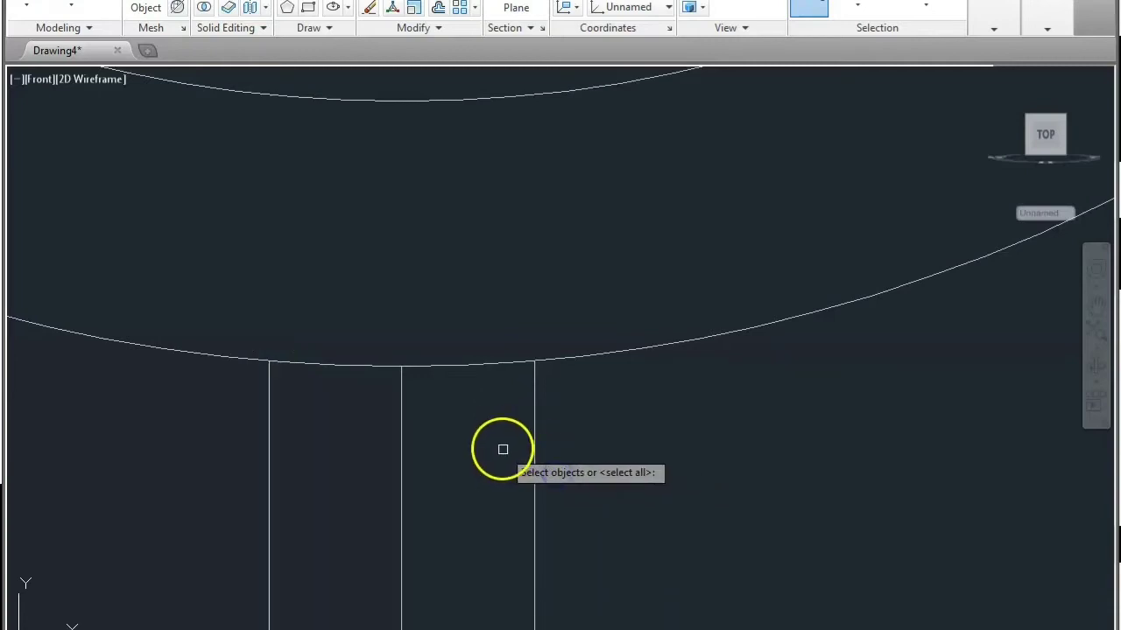
{"action": "key", "text": "Return"}
{"action": "left_click", "coordinate": [475, 366]}
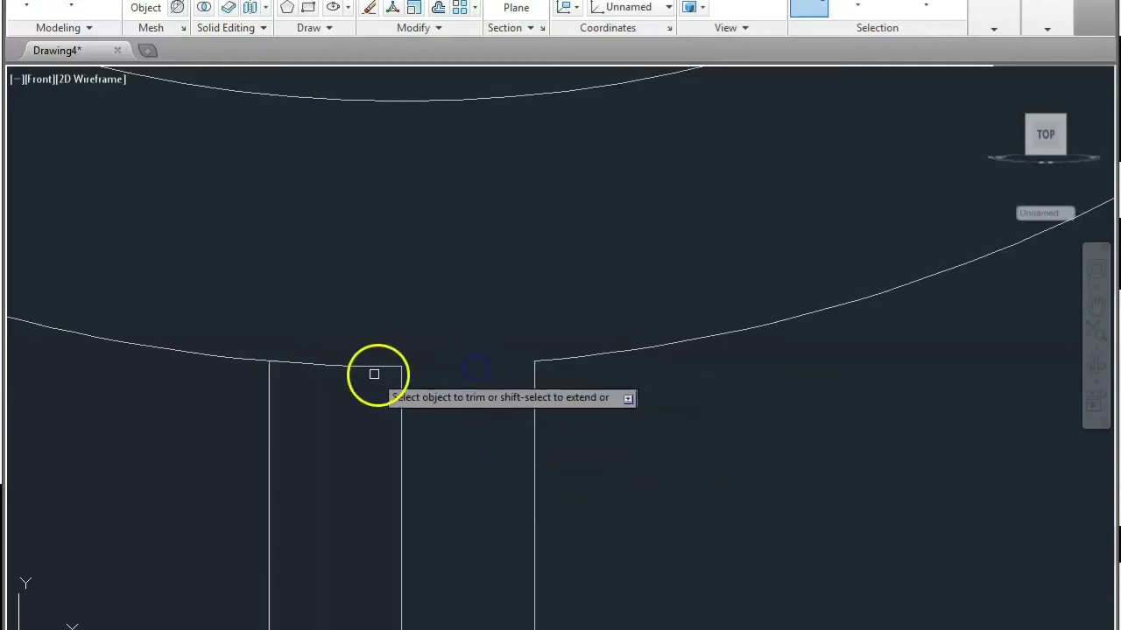
{"action": "left_click", "coordinate": [364, 365]}
- Fillet the corner between the right stem line and the outer arc with a radius of 10
{"action": "scroll", "coordinate": [463, 380], "scroll_direction": "down", "scroll_amount": 4}
{"action": "scroll", "coordinate": [482, 388], "scroll_direction": "up", "scroll_amount": 6}
{"action": "key", "text": "Return"}
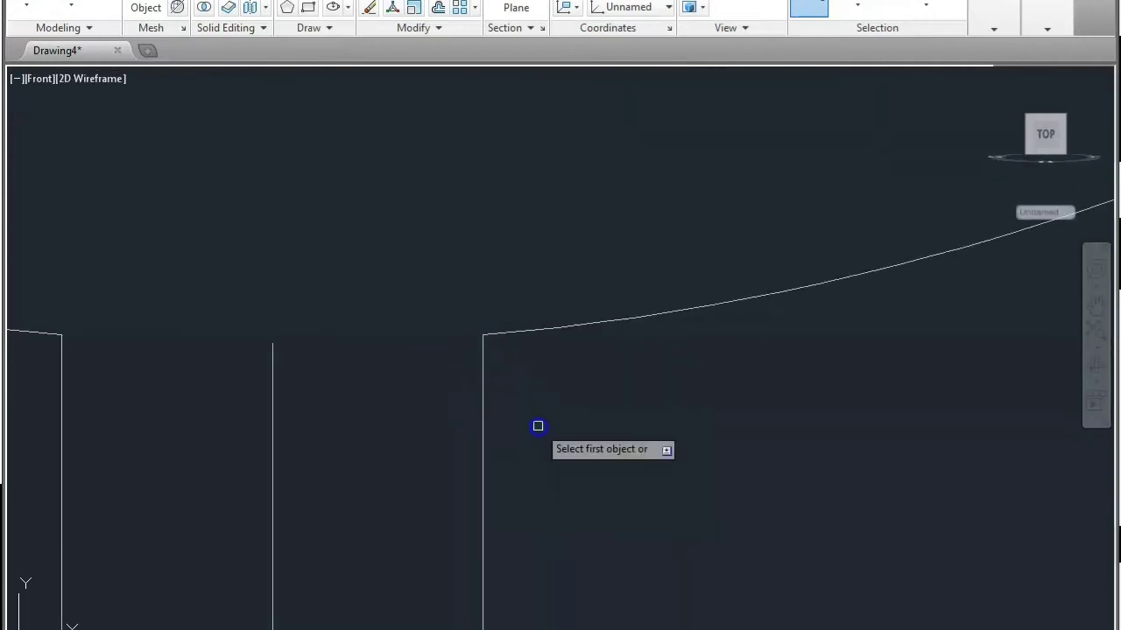
{"action": "key", "text": "Return"}
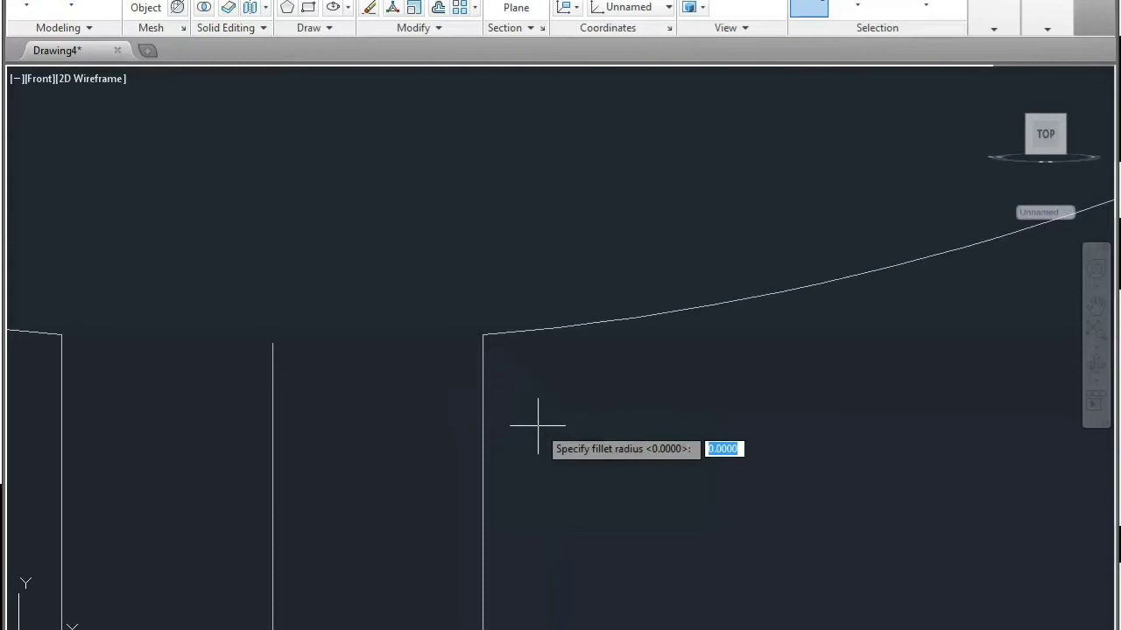
{"action": "type", "text": "10"}
{"action": "key", "text": "Return"}
{"action": "left_click", "coordinate": [482, 383]}
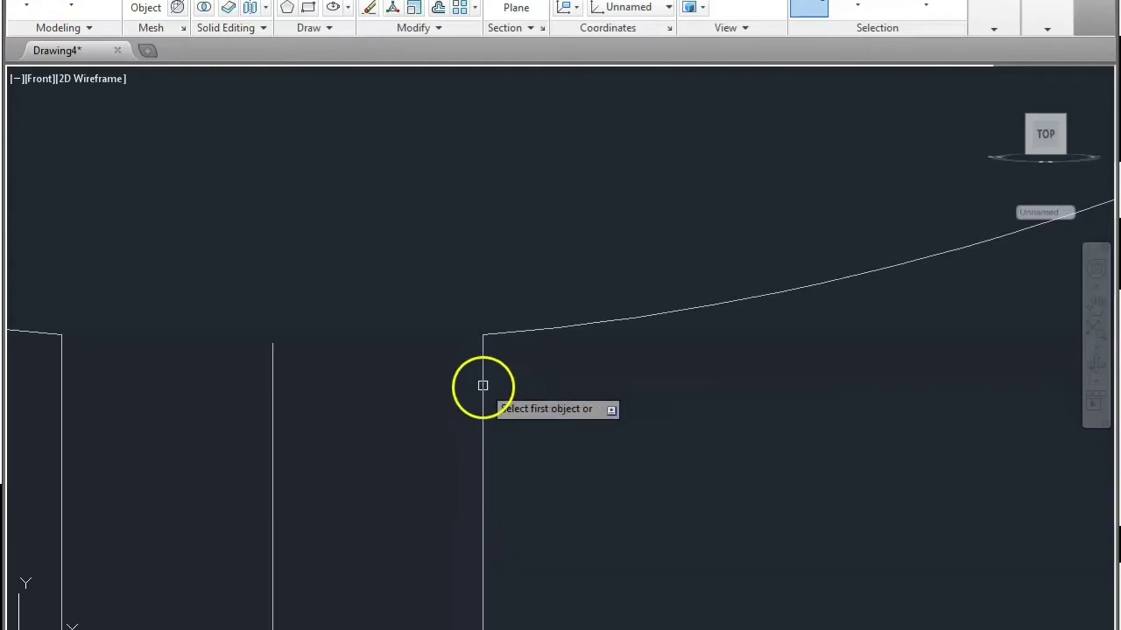
{"action": "left_click", "coordinate": [516, 328]}
- Fillet the matching corner between the left stem line and the outer arc with the same radius
{"action": "scroll", "coordinate": [632, 402], "scroll_direction": "down", "scroll_amount": 5}
{"action": "scroll", "coordinate": [632, 402], "scroll_direction": "down", "scroll_amount": 2}
{"action": "key", "text": "Return"}
{"action": "left_click", "coordinate": [539, 401]}
{"action": "left_click", "coordinate": [520, 385]}
{"action": "scroll", "coordinate": [560, 380], "scroll_direction": "down", "scroll_amount": 3}
{"action": "scroll", "coordinate": [574, 398], "scroll_direction": "down", "scroll_amount": 1}
{"action": "middle_click_drag", "start_coordinate": [580, 430], "coordinate": [584, 371]}
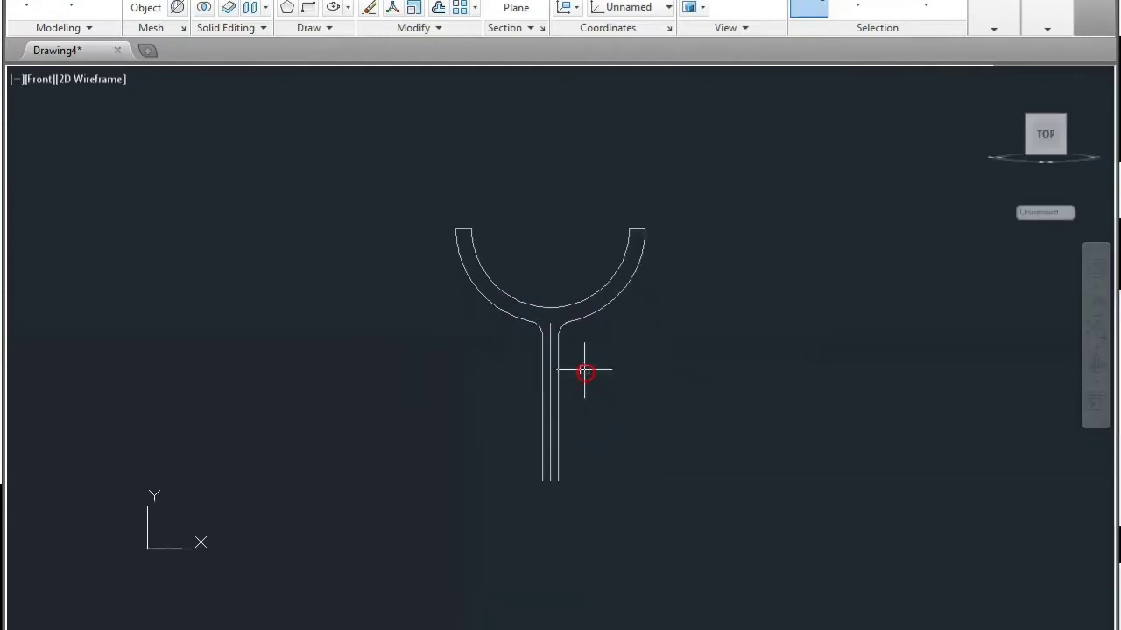
- Draw a base rectangle 100 units wide and as tall as the stem is wide, starting just below the right stem line
{"action": "scroll", "coordinate": [550, 478], "scroll_direction": "up", "scroll_amount": 8}
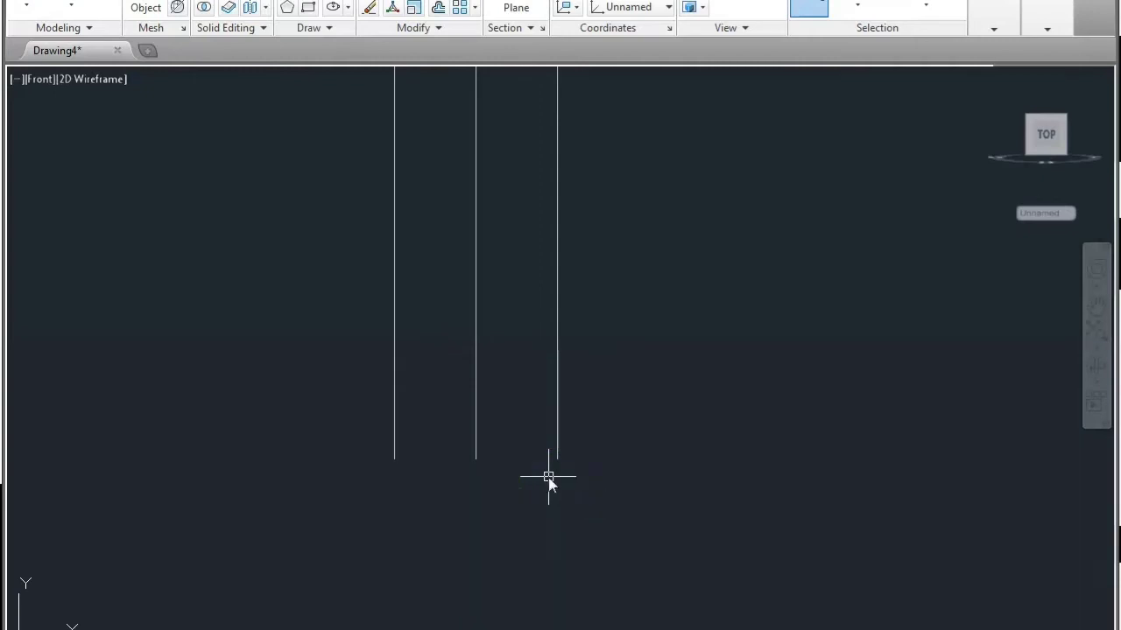
{"action": "type", "text": "c"}
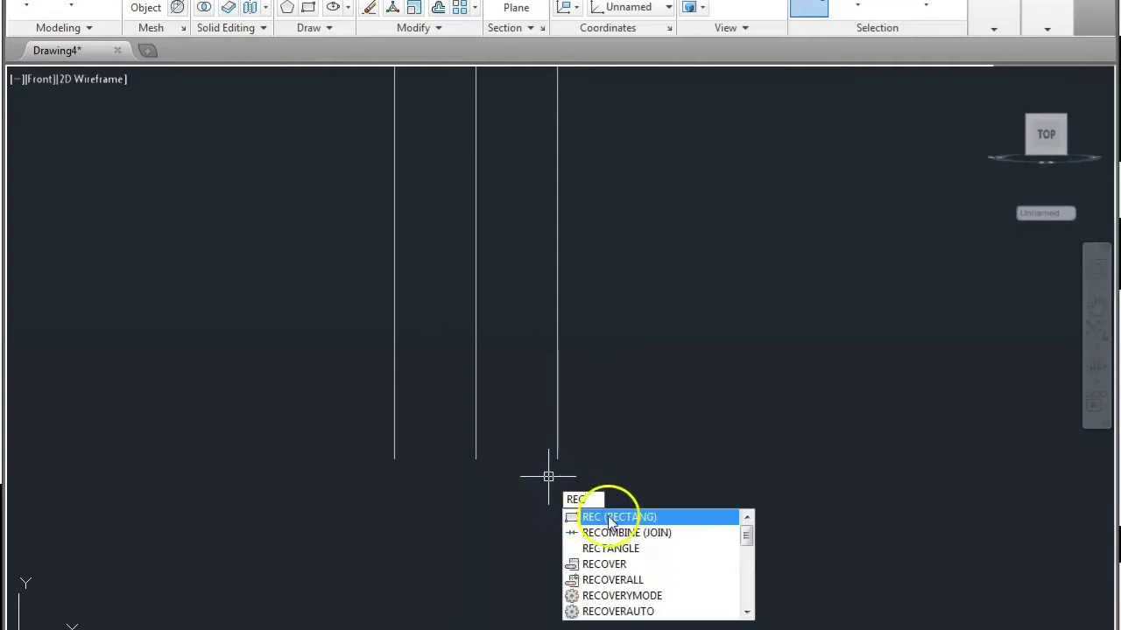
{"action": "left_click", "coordinate": [613, 518]}
{"action": "left_click", "coordinate": [557, 571]}
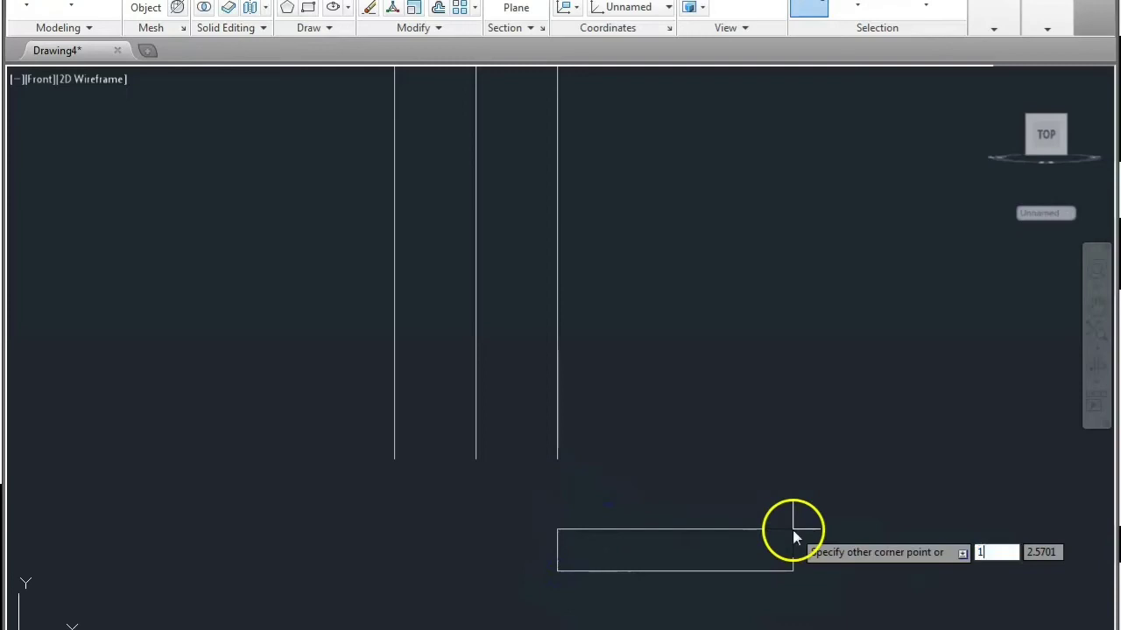
{"action": "type", "text": "100"}
{"action": "key", "text": "Tab"}
{"action": "key", "text": "Return"}
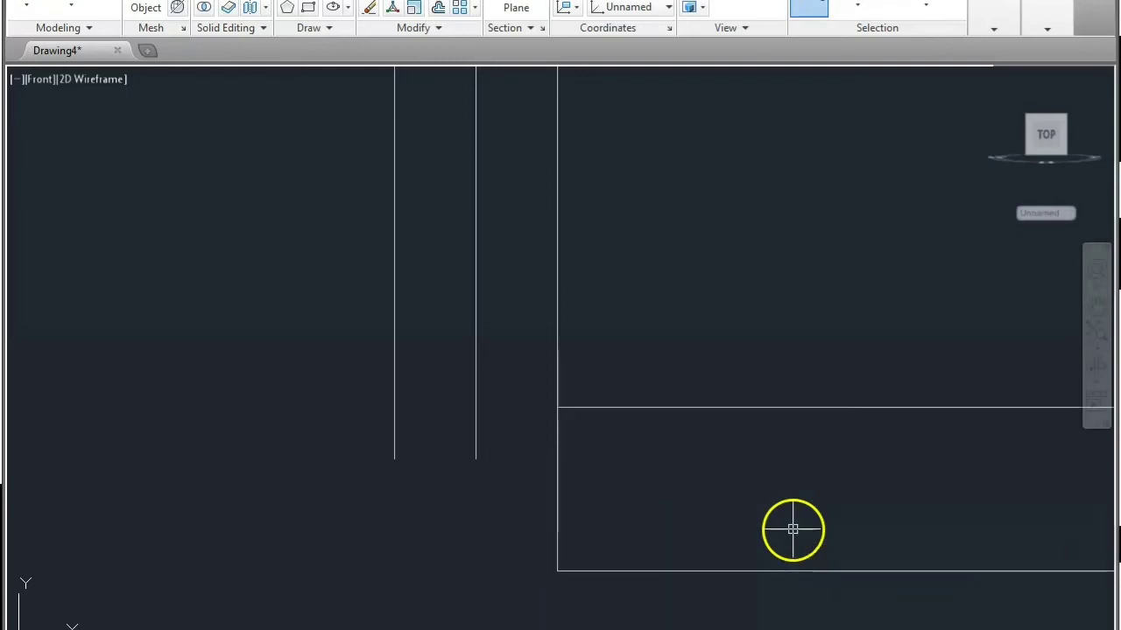
- Move the base rectangle by the midpoint of its upper edge to the lower end of the middle stem line
{"action": "scroll", "coordinate": [676, 583], "scroll_direction": "down", "scroll_amount": 2}
{"action": "left_click", "coordinate": [677, 578]}
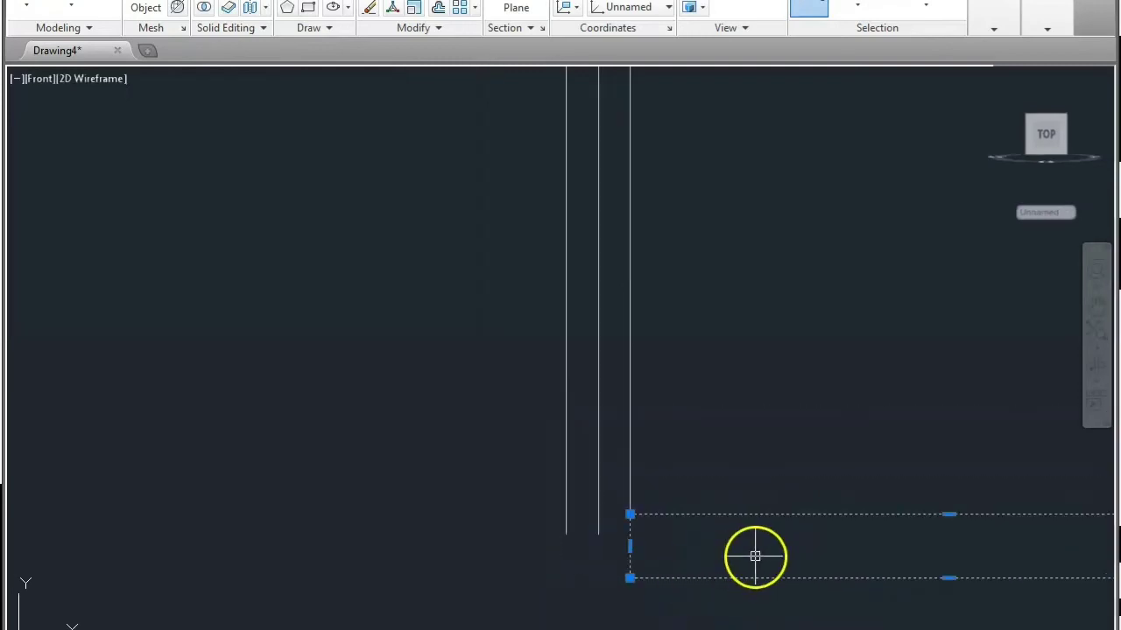
{"action": "type", "text": "M"}
{"action": "left_click", "coordinate": [820, 596]}
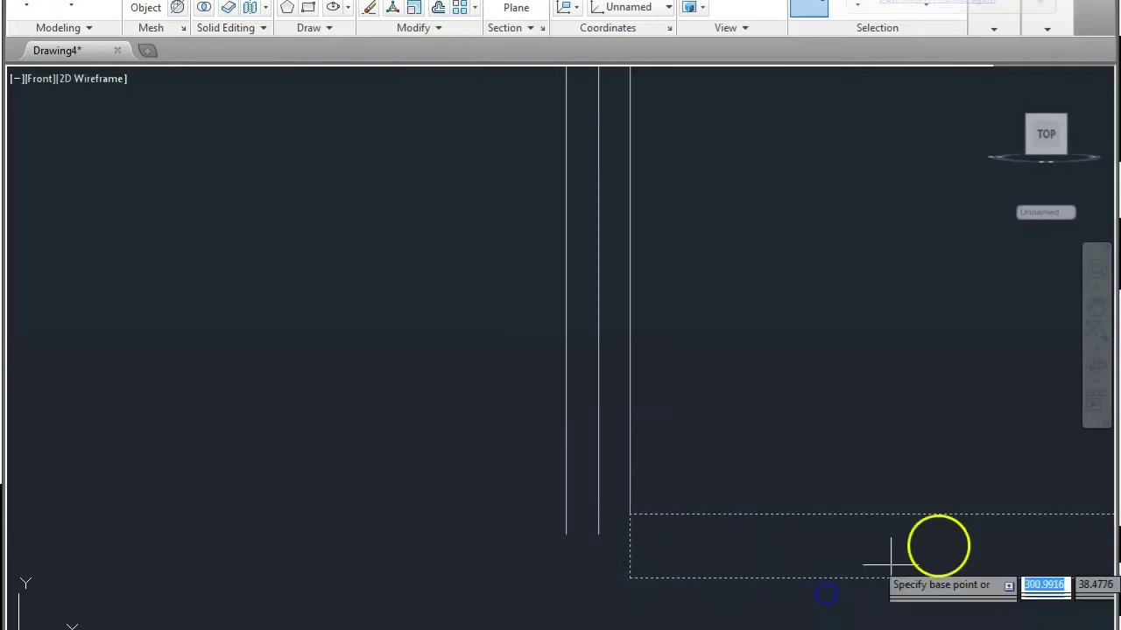
{"action": "left_click", "coordinate": [950, 514]}
{"action": "left_click", "coordinate": [596, 535]}
{"action": "scroll", "coordinate": [600, 533], "scroll_direction": "down", "scroll_amount": 4}
- Trim away the part of the base's upper edge that lies between the two outer stem lines
{"action": "scroll", "coordinate": [627, 540], "scroll_direction": "up", "scroll_amount": 4}
{"action": "type", "text": "tr"}
{"action": "key", "text": "Return"}
{"action": "key", "text": "Return"}
{"action": "left_click", "coordinate": [612, 539]}
{"action": "left_click", "coordinate": [575, 537]}
{"action": "key", "text": "Return"}
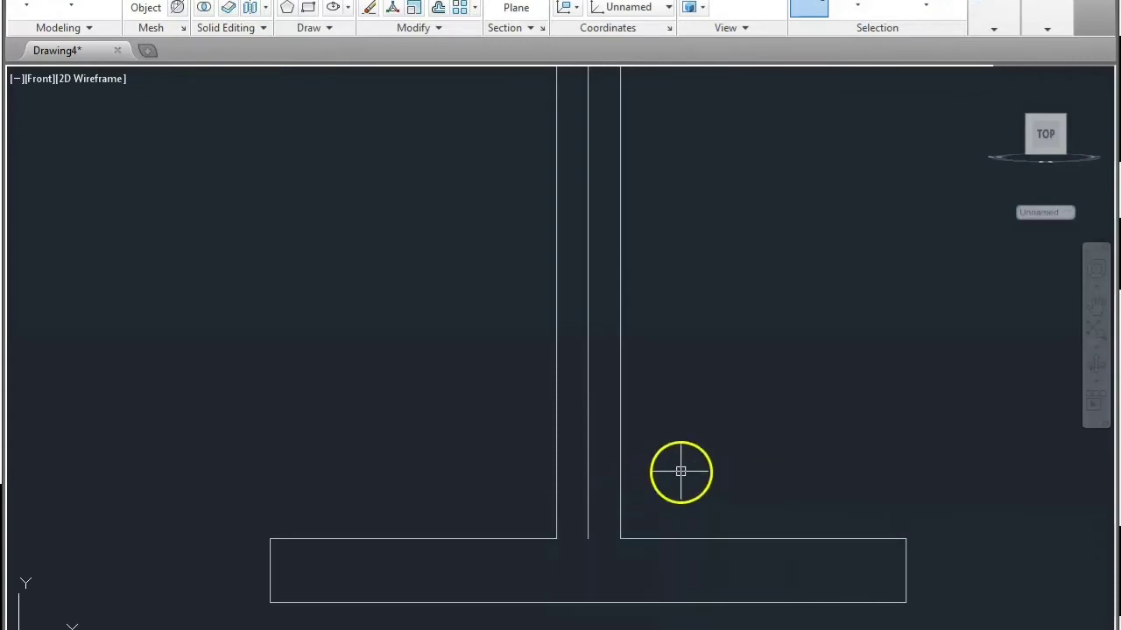
- Fillet both corners where the outer stem lines meet the base, keeping the radius of 10
{"action": "type", "text": "f"}
{"action": "left_click", "coordinate": [719, 513]}
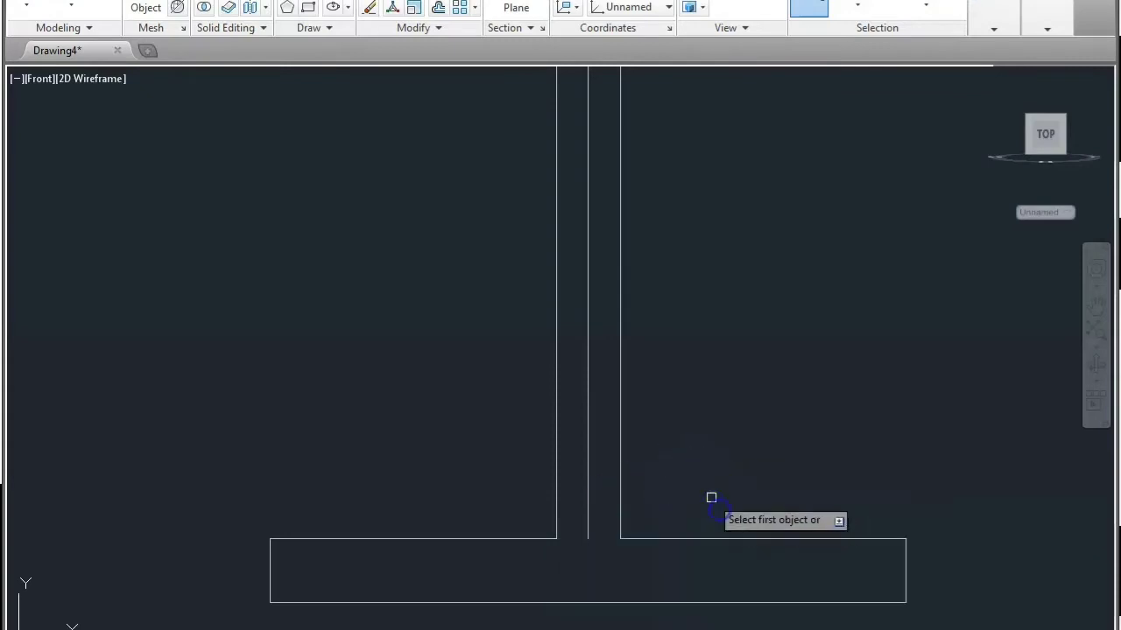
{"action": "type", "text": "r"}
{"action": "key", "text": "Return"}
{"action": "key", "text": "Return"}
{"action": "left_click", "coordinate": [621, 527]}
{"action": "left_click", "coordinate": [640, 537]}
{"action": "key", "text": "Return"}
{"action": "left_click", "coordinate": [556, 525]}
{"action": "left_click", "coordinate": [549, 540]}
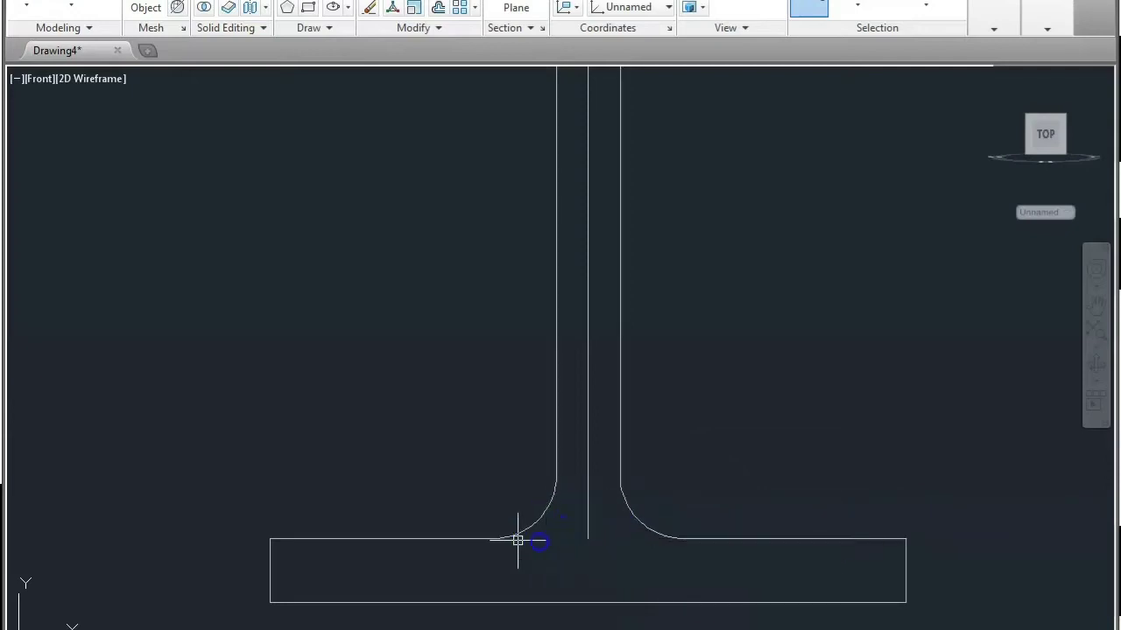
- Delete the middle stem line so that only the goblet's outline remains
{"action": "scroll", "coordinate": [551, 510], "scroll_direction": "down", "scroll_amount": 5}
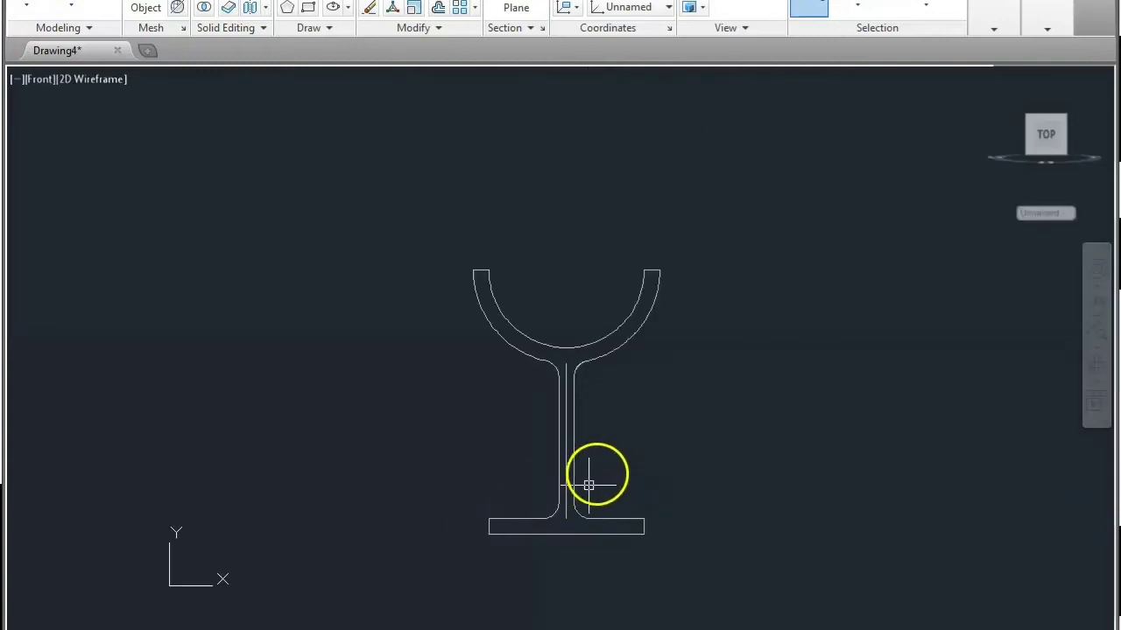
{"action": "scroll", "coordinate": [559, 523], "scroll_direction": "up", "scroll_amount": 3}
{"action": "left_click", "coordinate": [551, 529]}
{"action": "key", "text": "Delete"}
{"action": "scroll", "coordinate": [583, 447], "scroll_direction": "down", "scroll_amount": 3}
{"action": "middle_click_drag", "start_coordinate": [660, 411], "coordinate": [603, 412]}
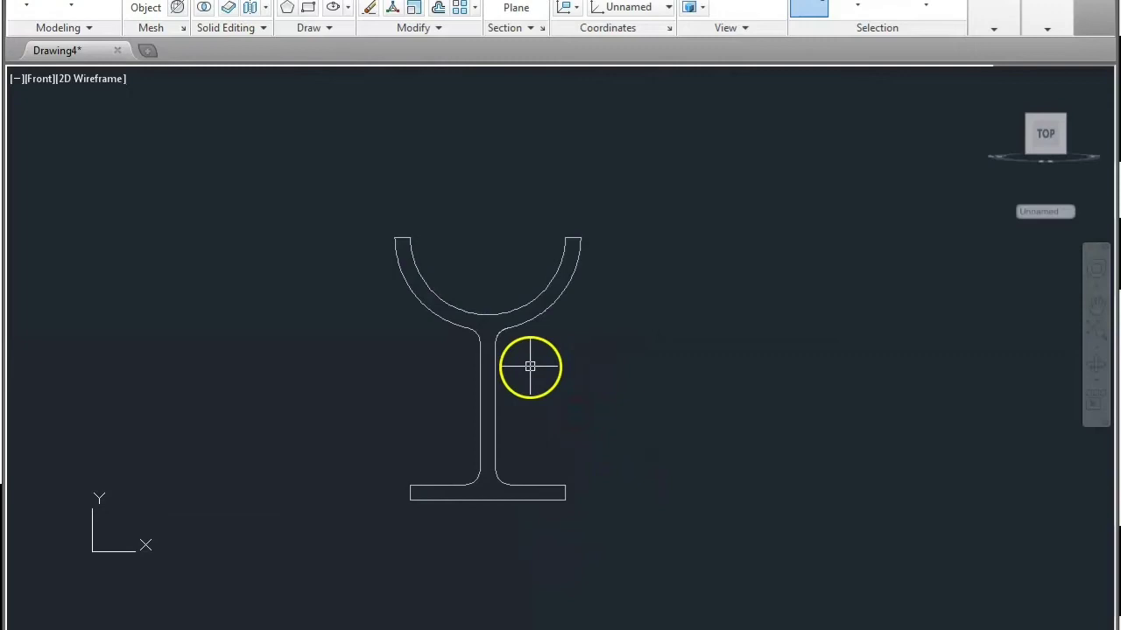
- Convert the complete goblet outline into a single region
{"action": "type", "text": "g"}
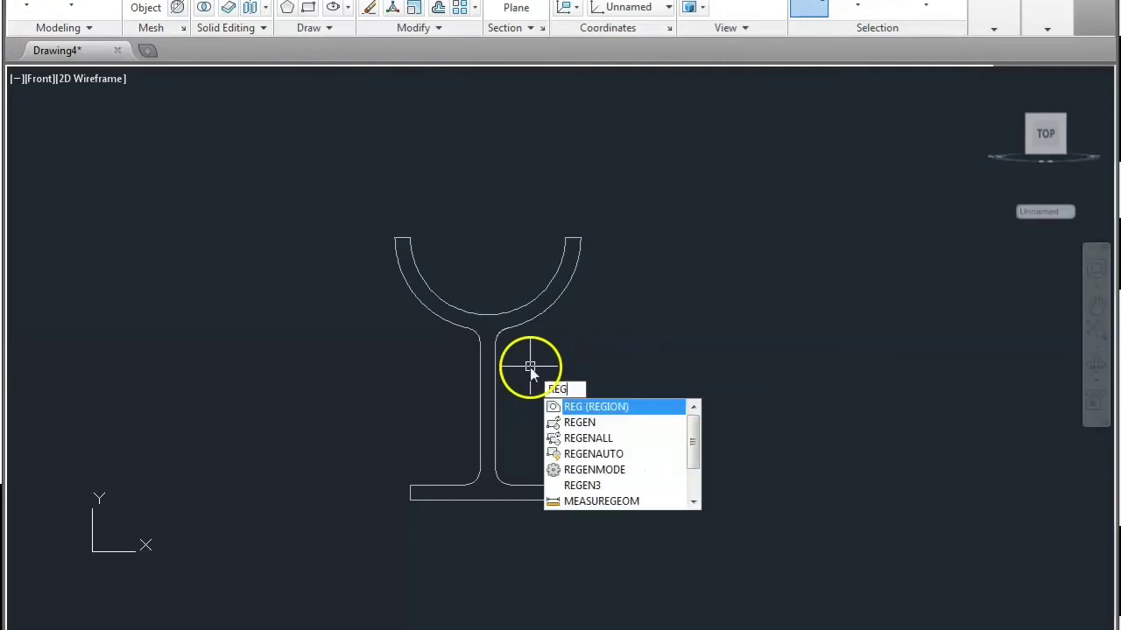
{"action": "left_click", "coordinate": [595, 407]}
{"action": "left_click", "coordinate": [376, 202]}
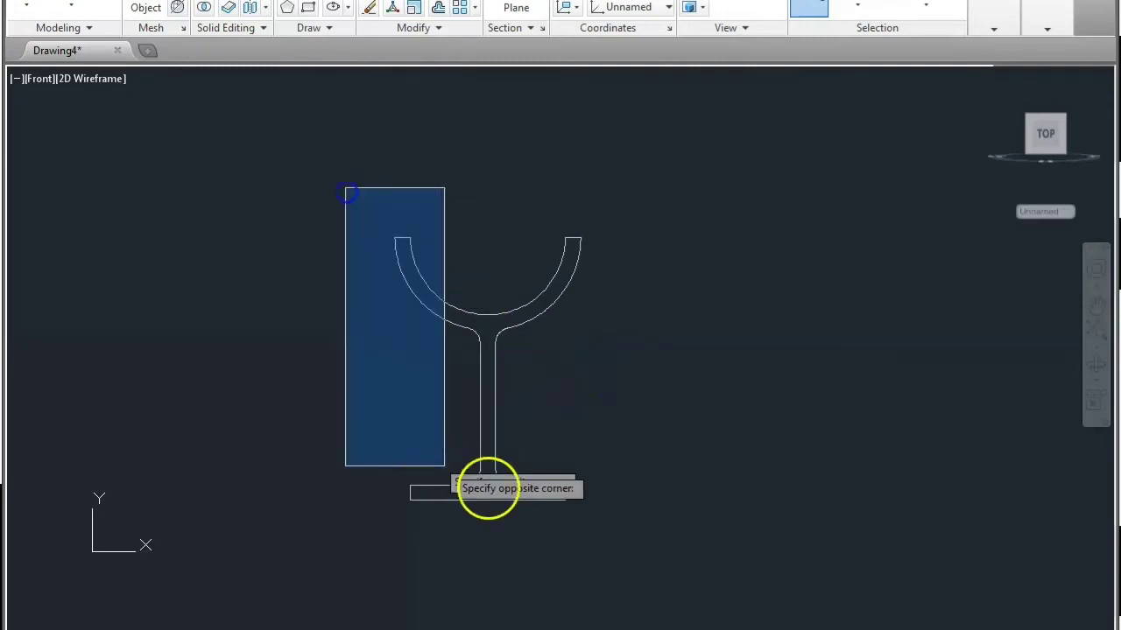
{"action": "left_click", "coordinate": [649, 544]}
{"action": "key", "text": "Return"}
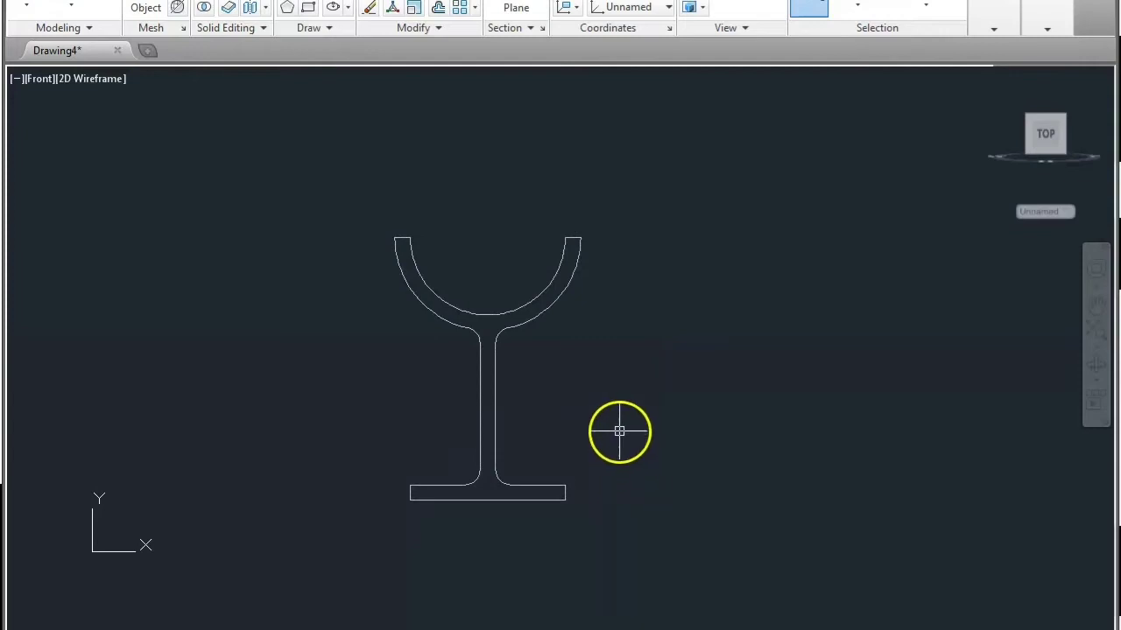
{"action": "left_click", "coordinate": [497, 371]}
{"action": "key", "text": "Escape"}
- Copy the goblet region once to the right of the original
{"action": "mouse_move", "coordinate": [548, 390]}
{"action": "middle_mouse_down"}
{"action": "mouse_move", "coordinate": [574, 400]}
{"action": "mouse_move", "coordinate": [568, 425]}
{"action": "mouse_move", "coordinate": [531, 429]}
{"action": "middle_mouse_up"}
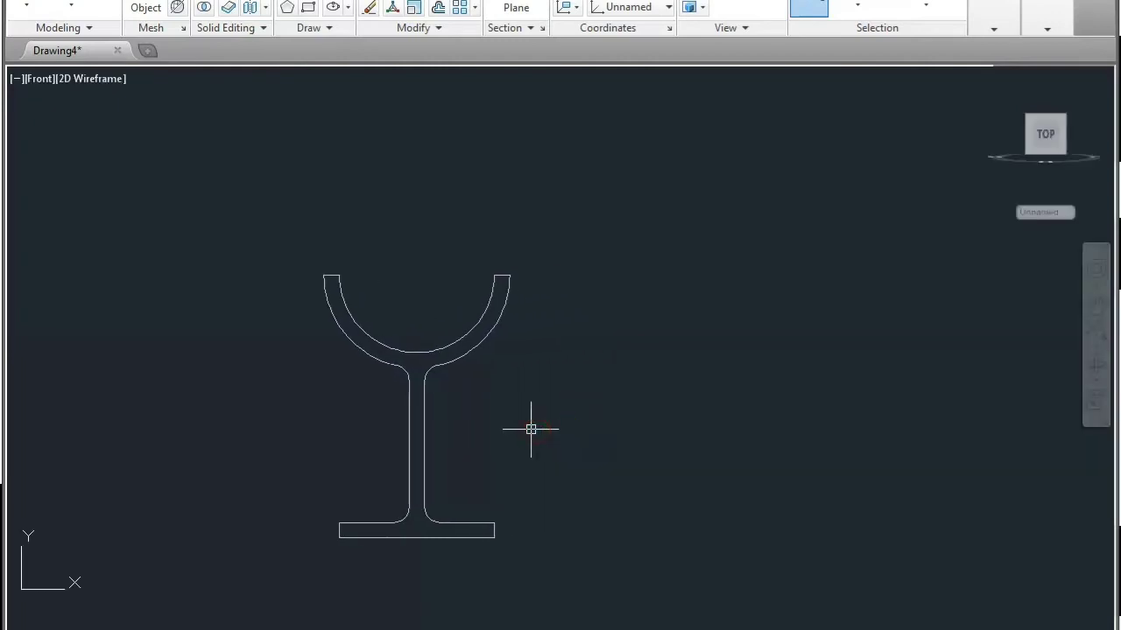
{"action": "left_click", "coordinate": [446, 364]}
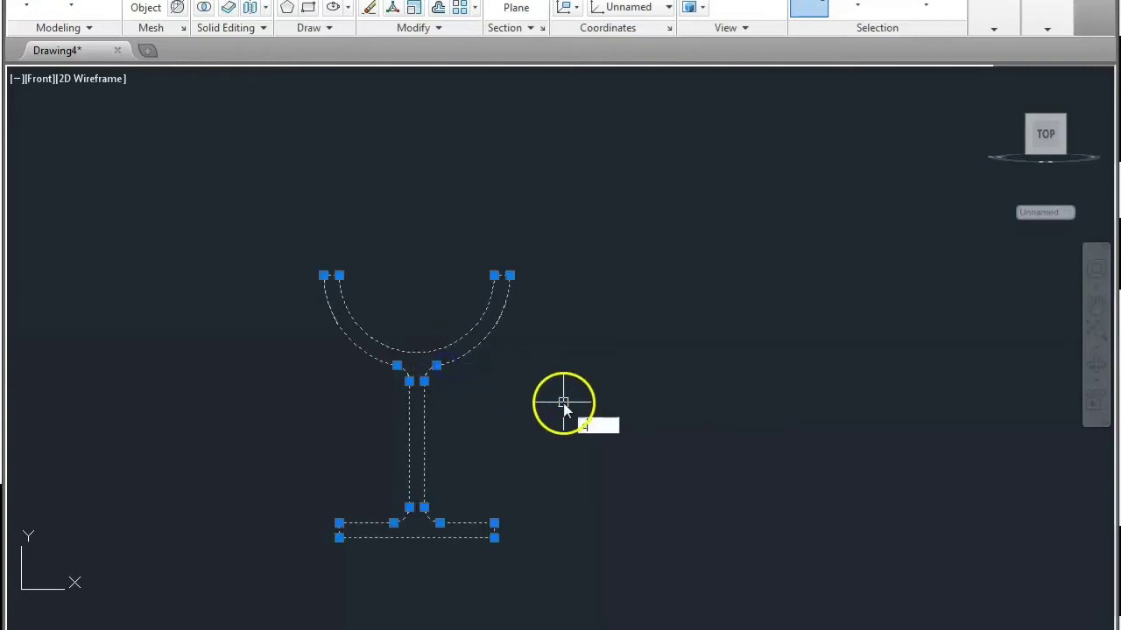
{"action": "type", "text": "co"}
{"action": "key", "text": "Return"}
{"action": "left_click", "coordinate": [458, 418]}
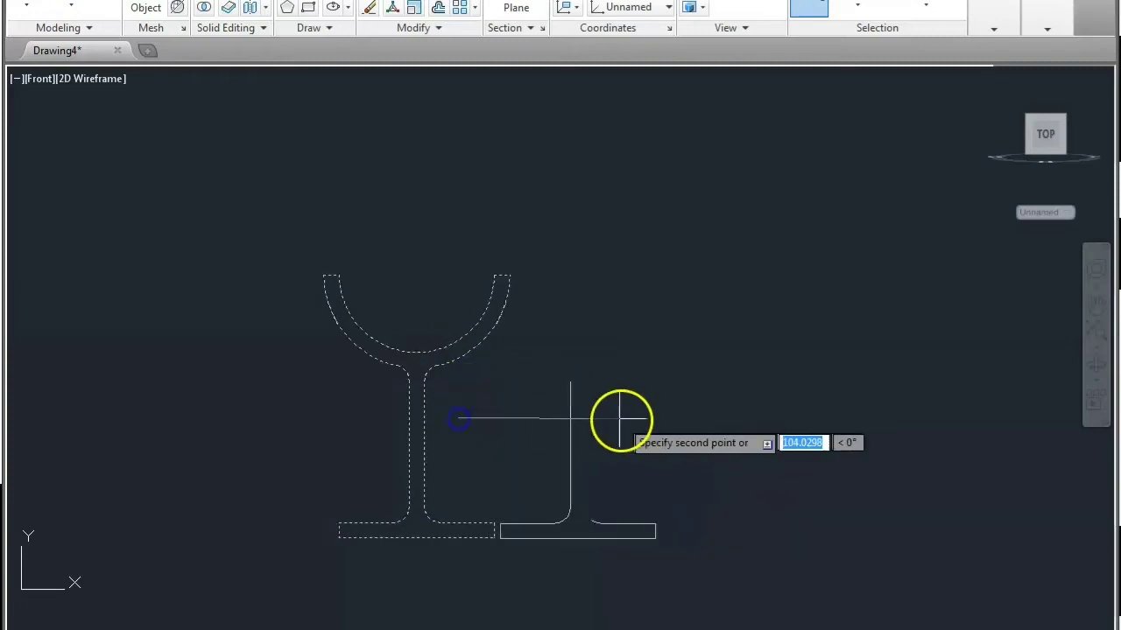
{"action": "left_click", "coordinate": [775, 424]}
{"action": "key", "text": "Return"}
- Explode the copied goblet region into separate lines and arcs
{"action": "middle_click_drag", "start_coordinate": [775, 423], "coordinate": [608, 401]}
{"action": "scroll", "coordinate": [596, 372], "scroll_direction": "up", "scroll_amount": 2}
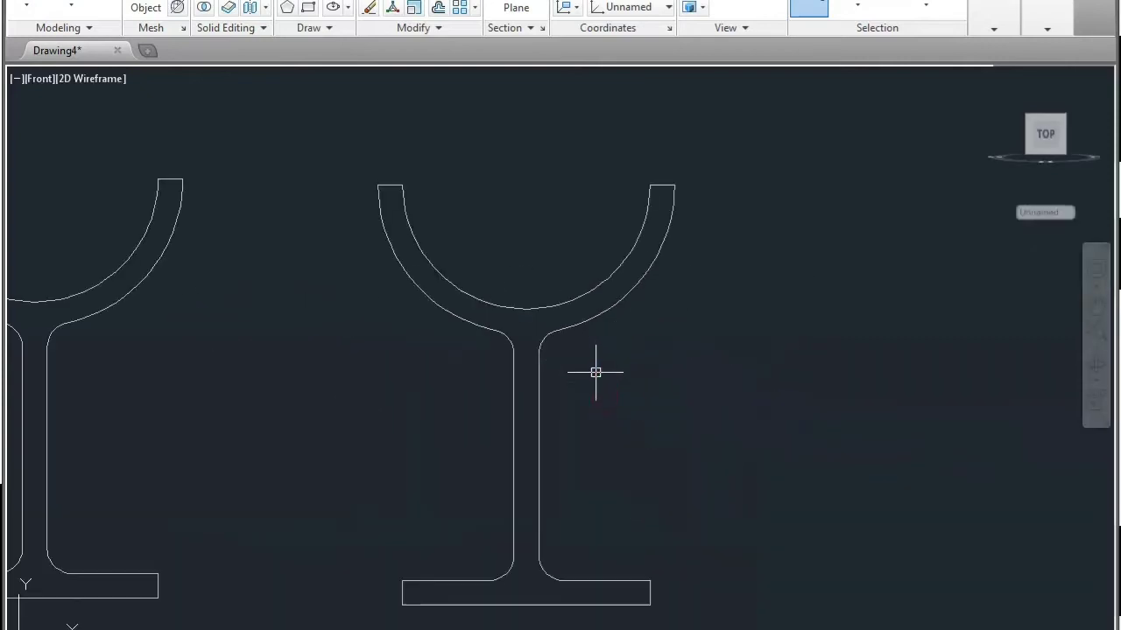
{"action": "left_click", "coordinate": [555, 329]}
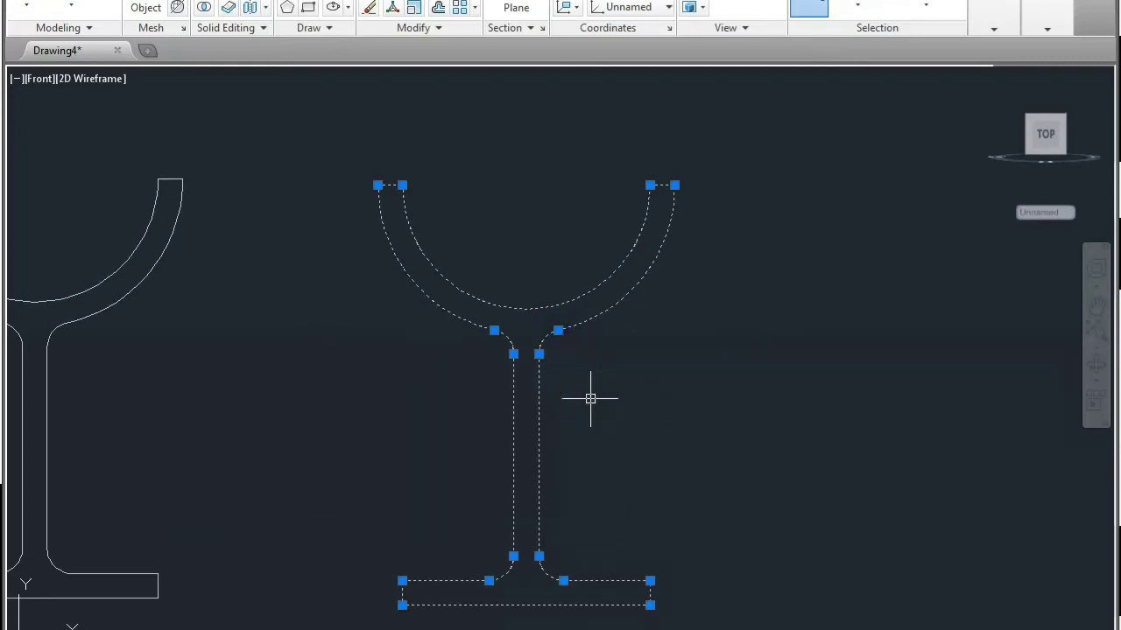
{"action": "key", "text": "Return"}
{"action": "left_click", "coordinate": [573, 325]}
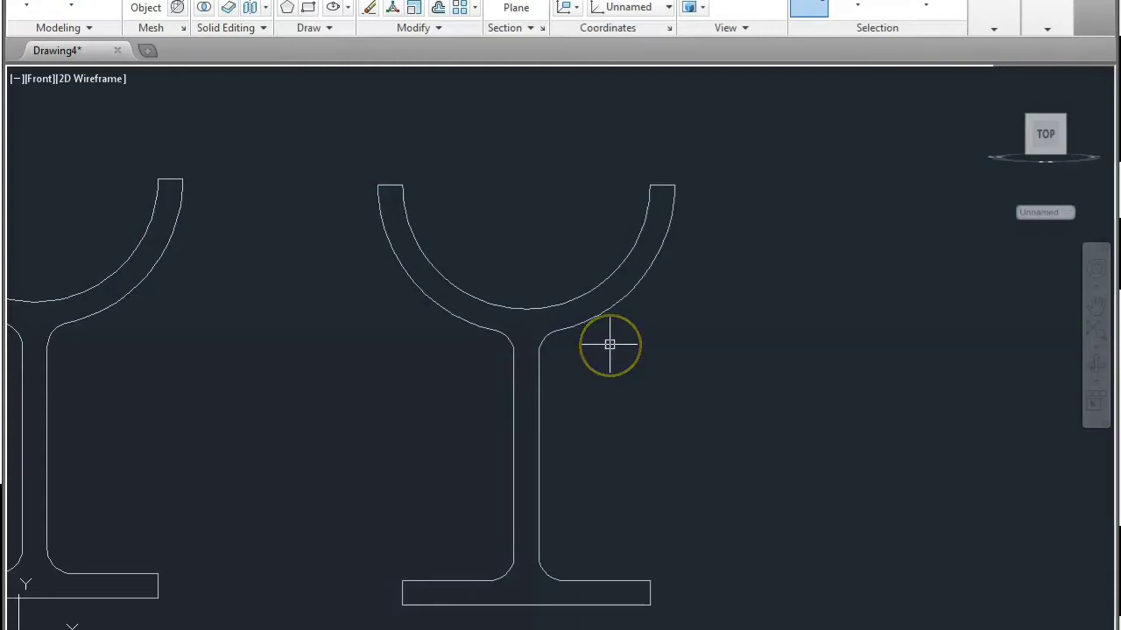
{"action": "scroll", "coordinate": [609, 344], "scroll_direction": "down", "scroll_amount": 2}
{"action": "left_click", "coordinate": [674, 351]}
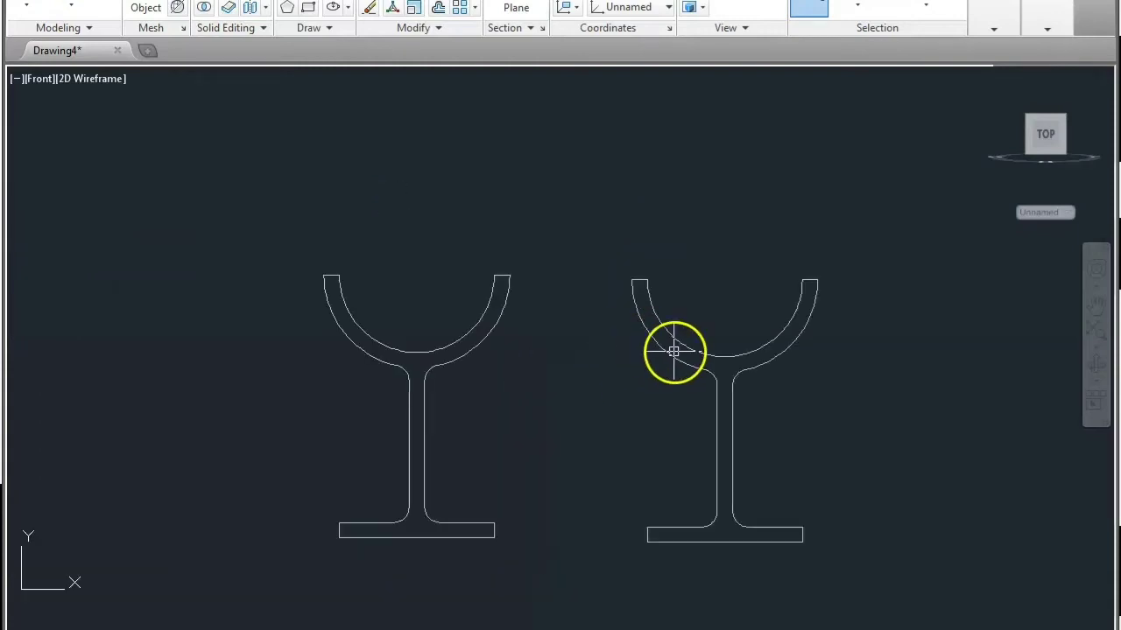
{"action": "left_click", "coordinate": [674, 355]}
{"action": "key", "text": "Escape"}
- Draw a vertical line from the upper right corner of the copied goblet's base to just above the bowl's rim
{"action": "scroll", "coordinate": [630, 293], "scroll_direction": "up", "scroll_amount": 3}
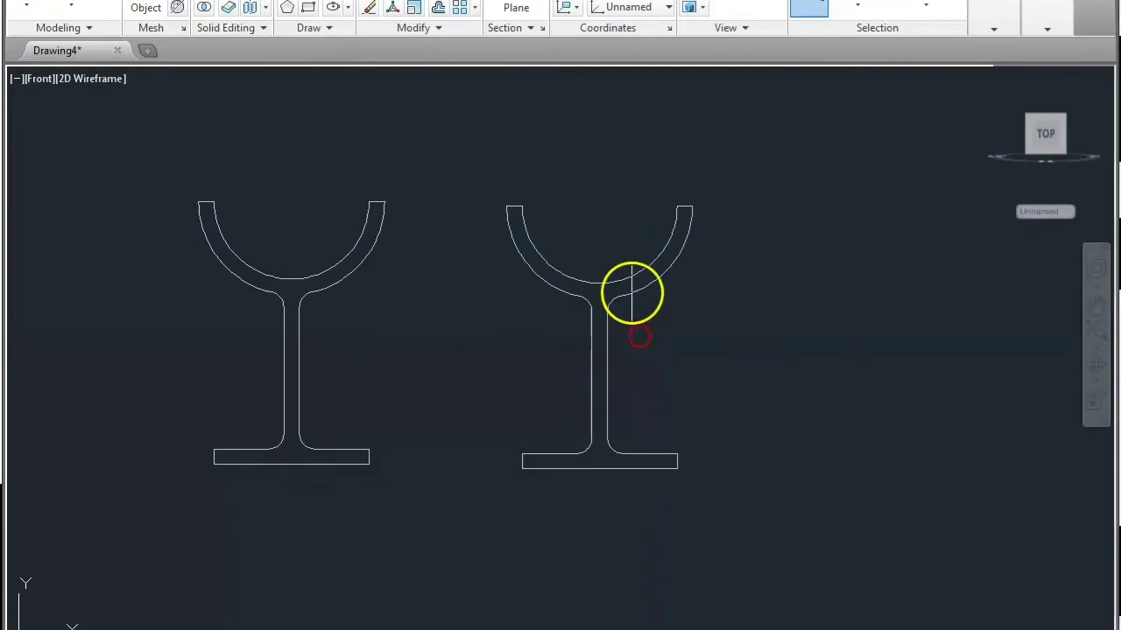
{"action": "type", "text": "l"}
{"action": "key", "text": "Return"}
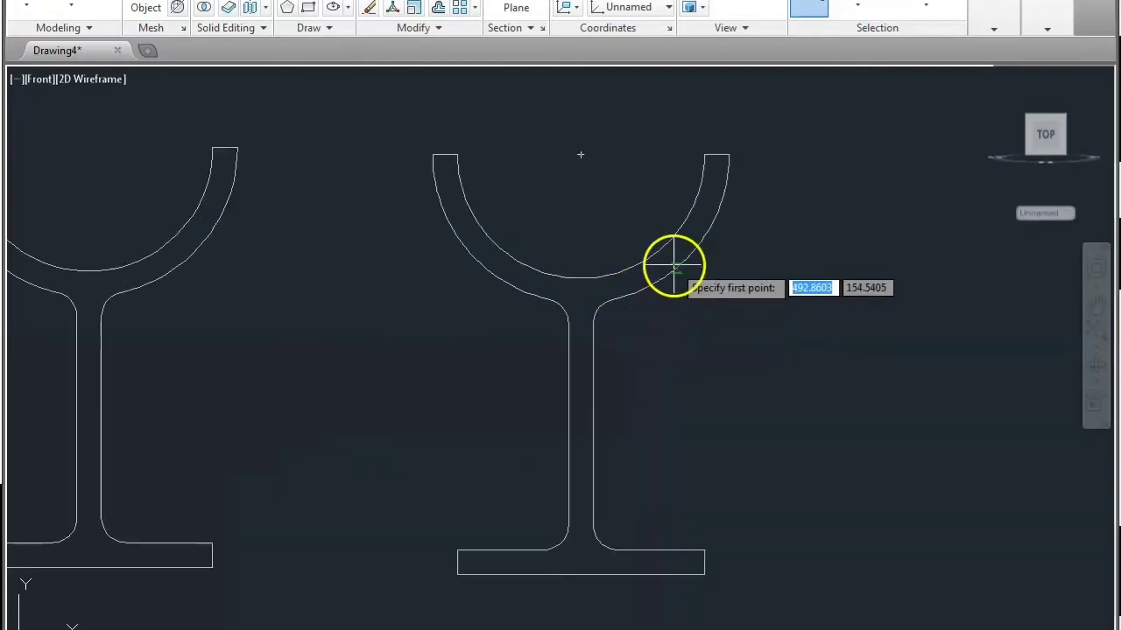
{"action": "left_click", "coordinate": [687, 549]}
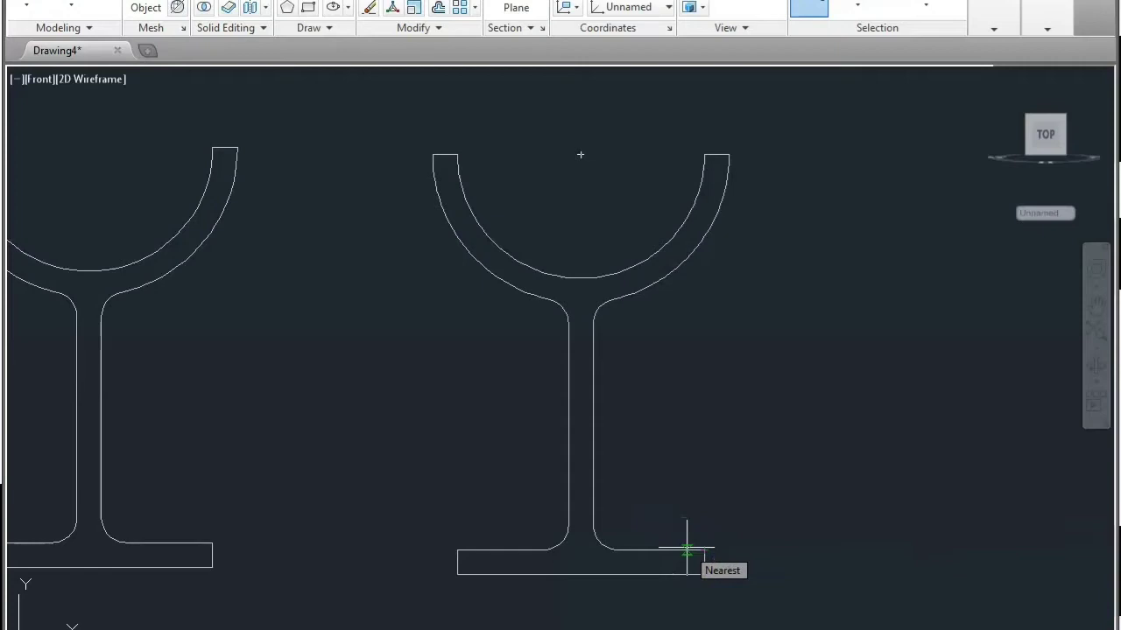
{"action": "left_click", "coordinate": [687, 549]}
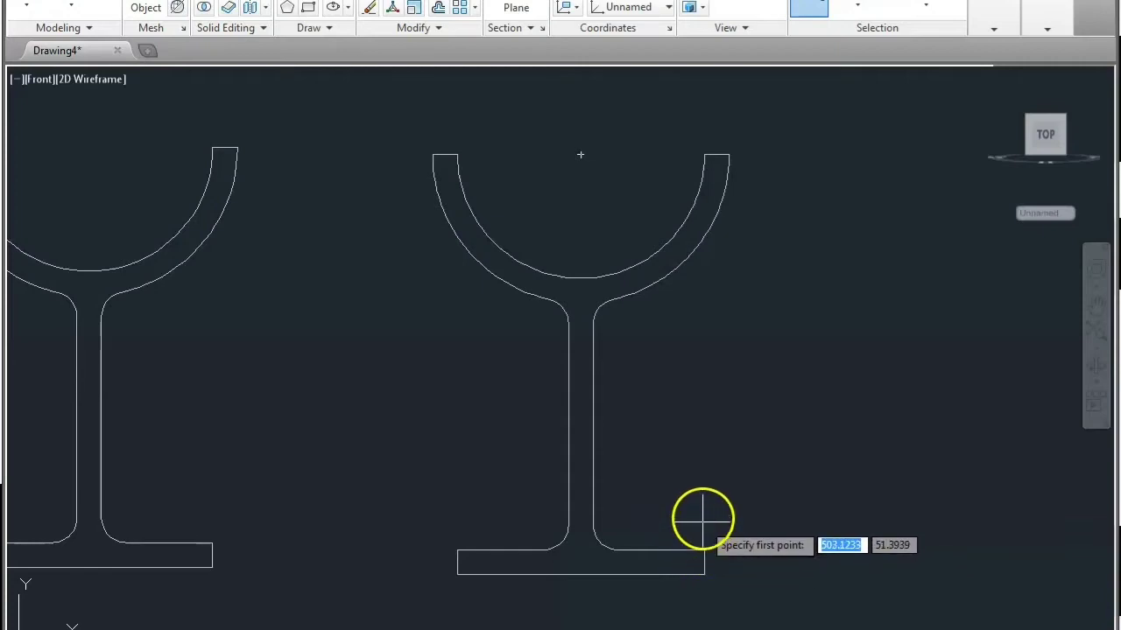
{"action": "left_click", "coordinate": [705, 549]}
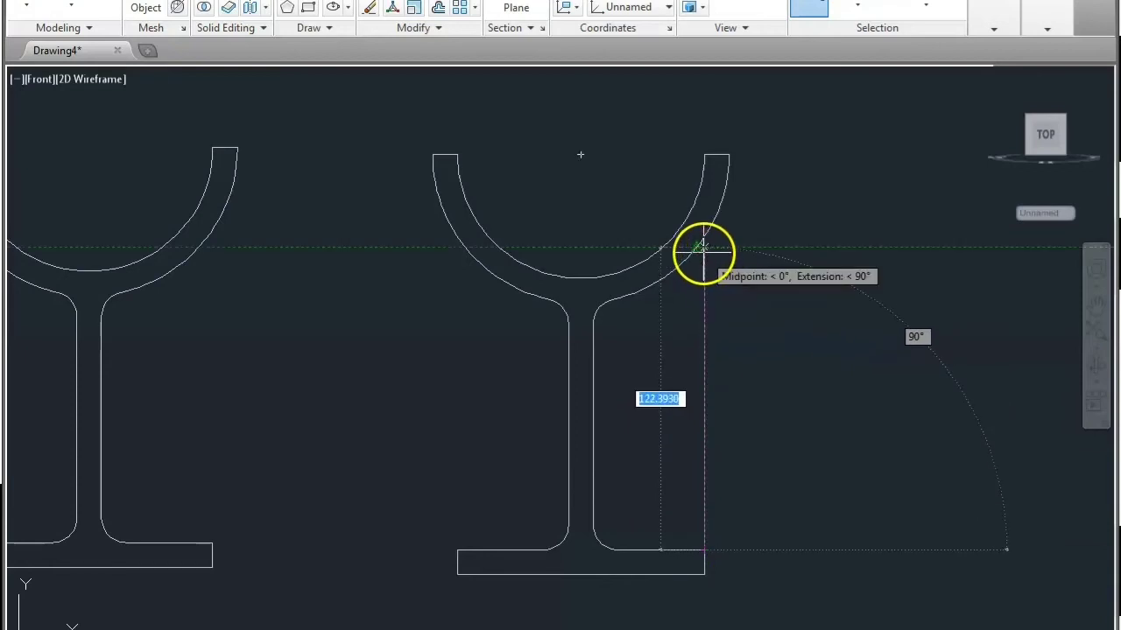
{"action": "left_click", "coordinate": [704, 118]}
{"action": "key", "text": "Return"}
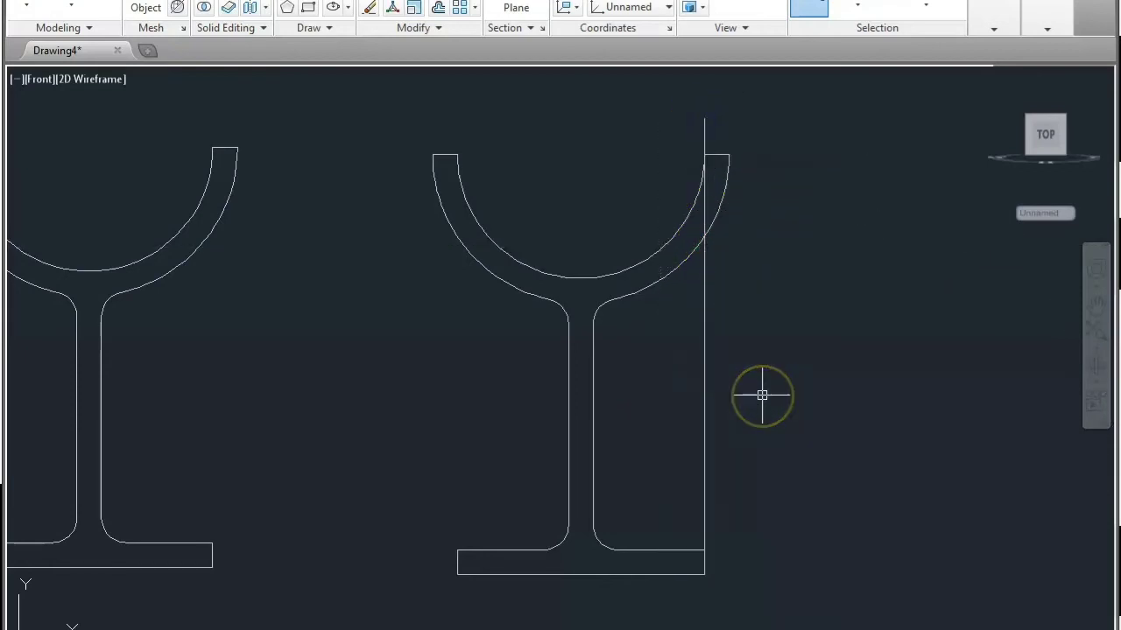
- Move the vertical line 10 units to the left with Ortho on
{"action": "type", "text": "m"}
{"action": "key", "text": "Return"}
{"action": "left_click", "coordinate": [705, 478]}
{"action": "key", "text": "Return"}
{"action": "left_click", "coordinate": [815, 498]}
{"action": "key", "text": "F8"}
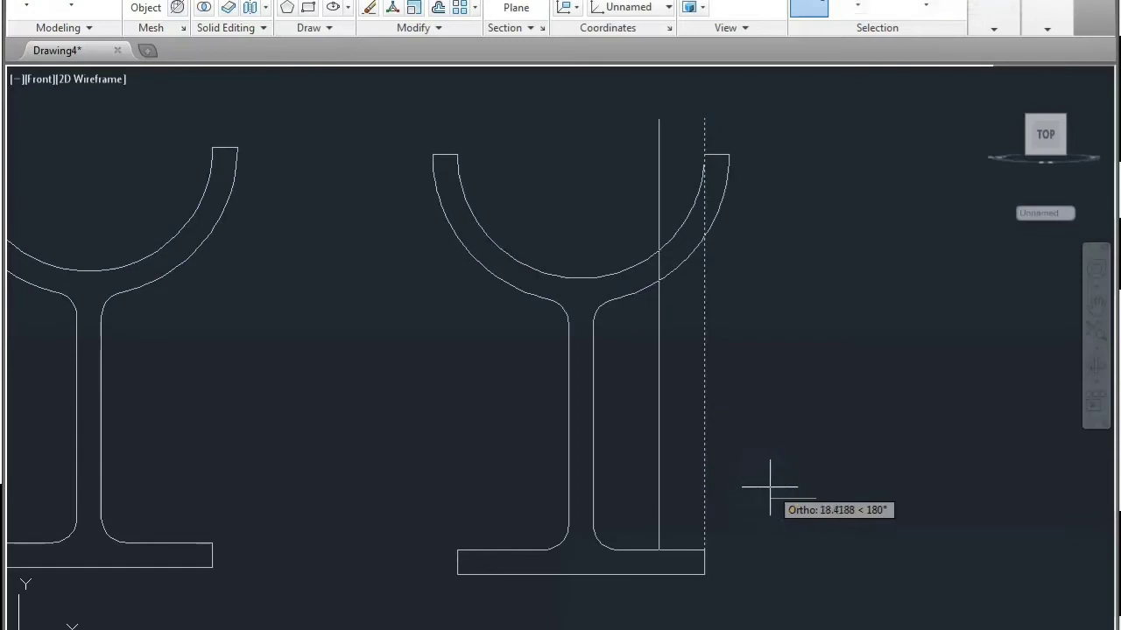
{"action": "type", "text": "10"}
{"action": "key", "text": "Return"}
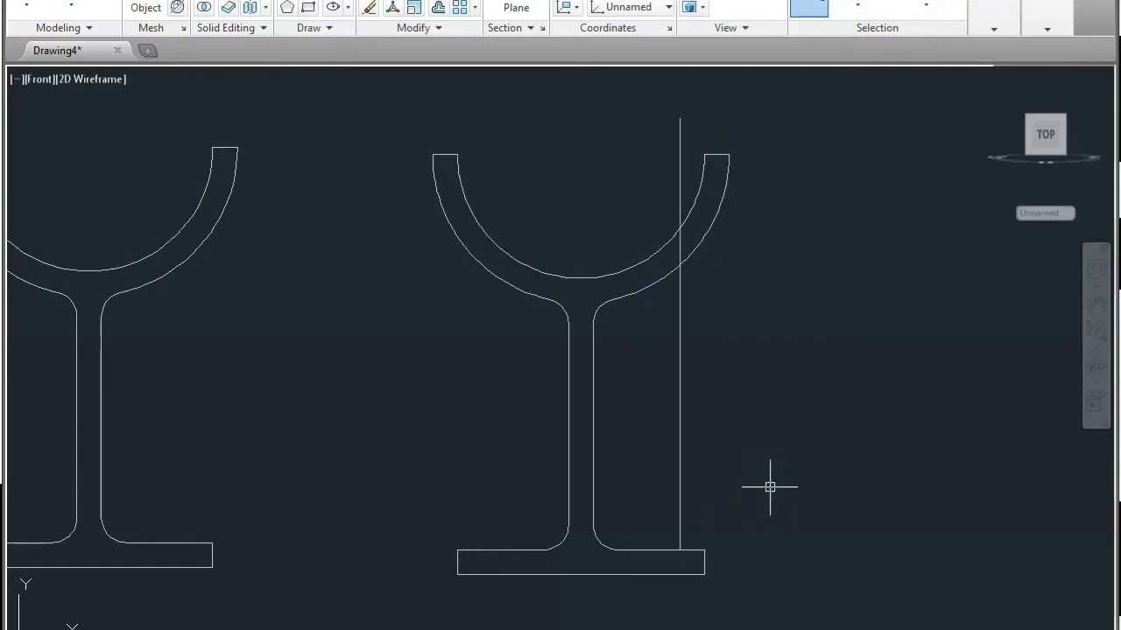
- Trim the vertical line back to the outer bowl arc of the copied goblet, removing the portion above it
{"action": "middle_click_drag", "start_coordinate": [769, 486], "coordinate": [755, 518]}
{"action": "type", "text": "T"}
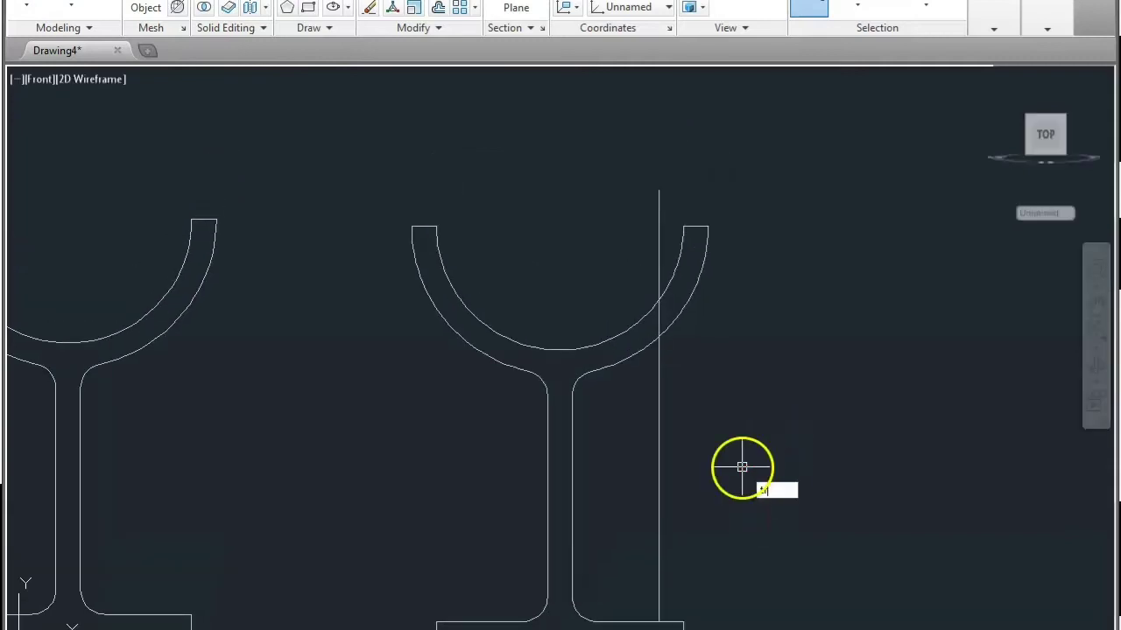
{"action": "type", "text": "R"}
{"action": "left_click", "coordinate": [795, 507]}
{"action": "key", "text": "Return"}
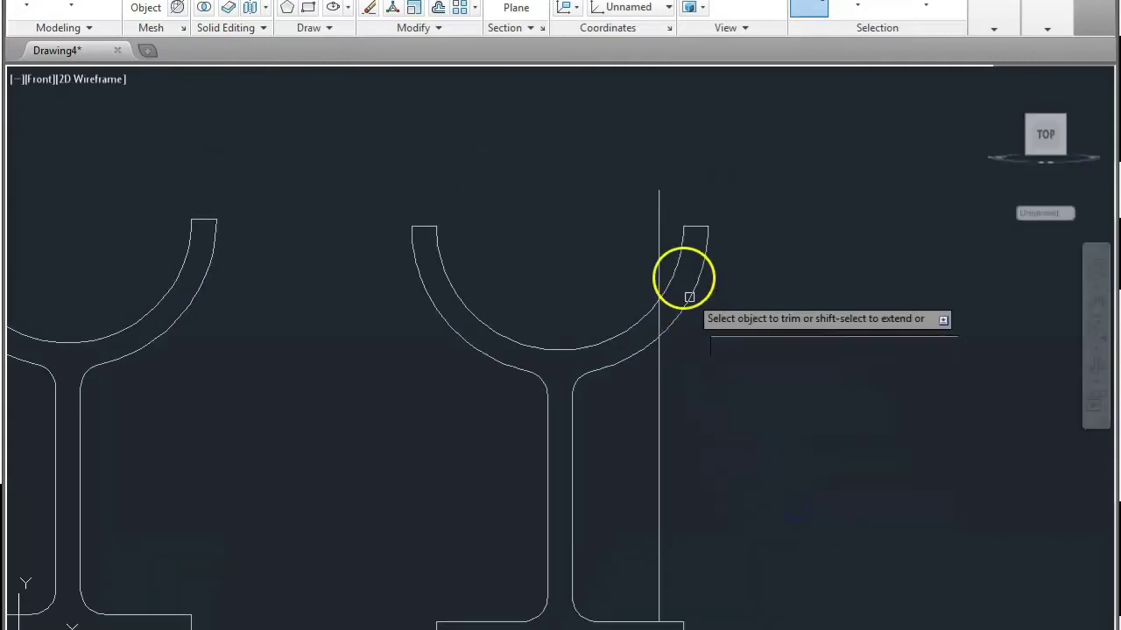
{"action": "key", "text": "Return"}
{"action": "left_click", "coordinate": [657, 253]}
{"action": "left_click", "coordinate": [667, 335]}
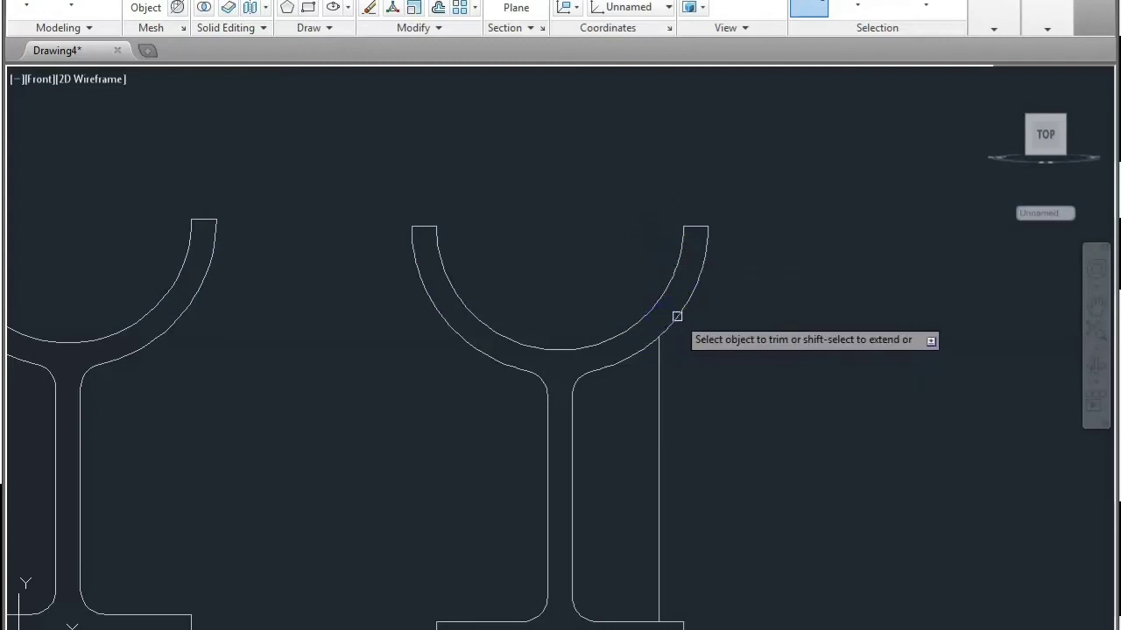
{"action": "scroll", "coordinate": [678, 315], "scroll_direction": "up", "scroll_amount": 4}
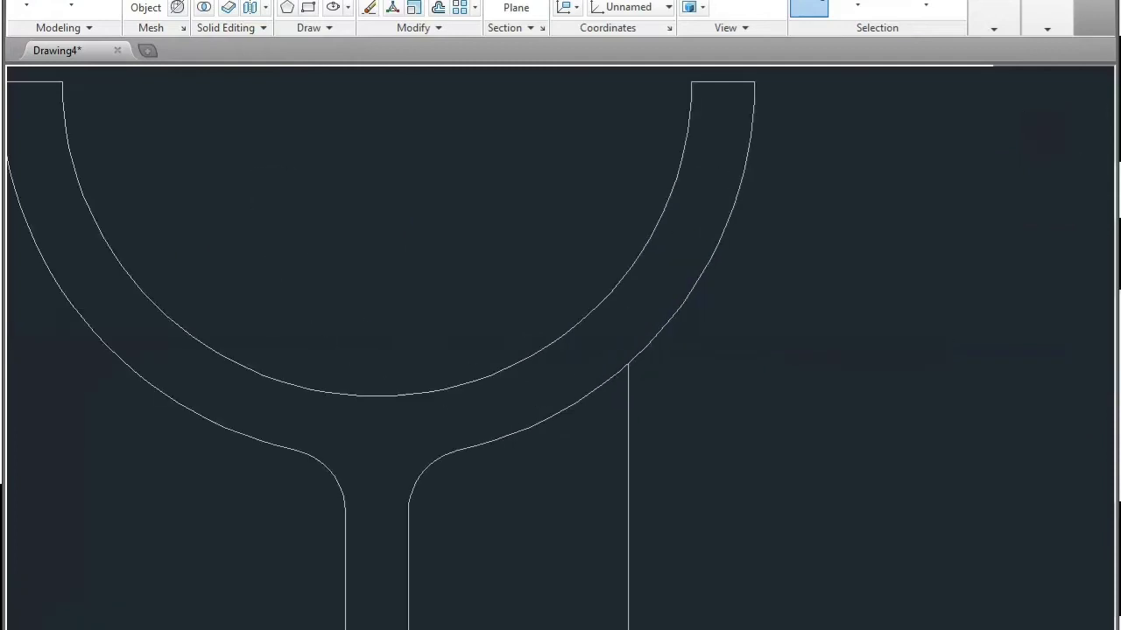
{"action": "scroll", "coordinate": [678, 351], "scroll_direction": "down", "scroll_amount": 6}
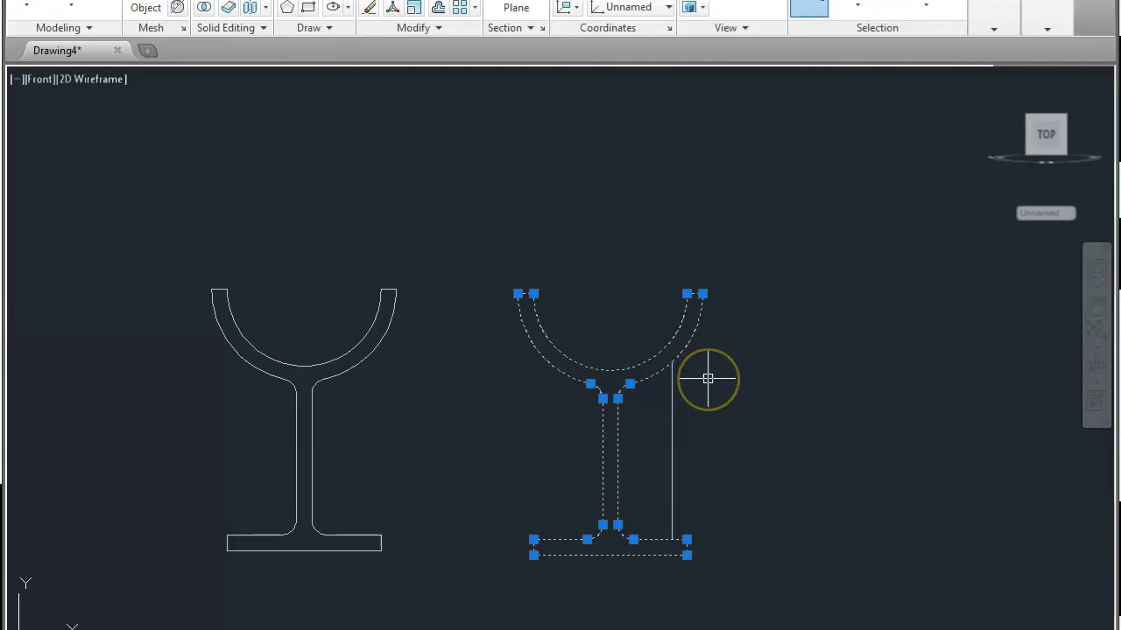
- Explode the copied goblet region and trim off its outer bowl arc to the right of the vertical line
{"action": "key", "text": "Return"}
{"action": "scroll", "coordinate": [679, 372], "scroll_direction": "up", "scroll_amount": 5}
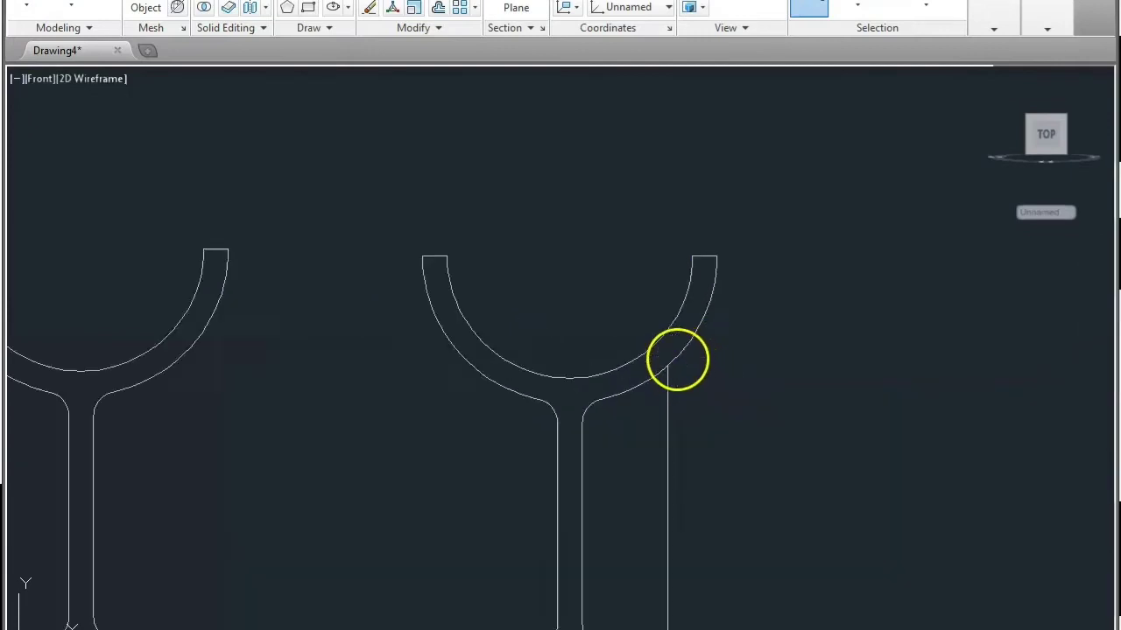
{"action": "type", "text": "TR"}
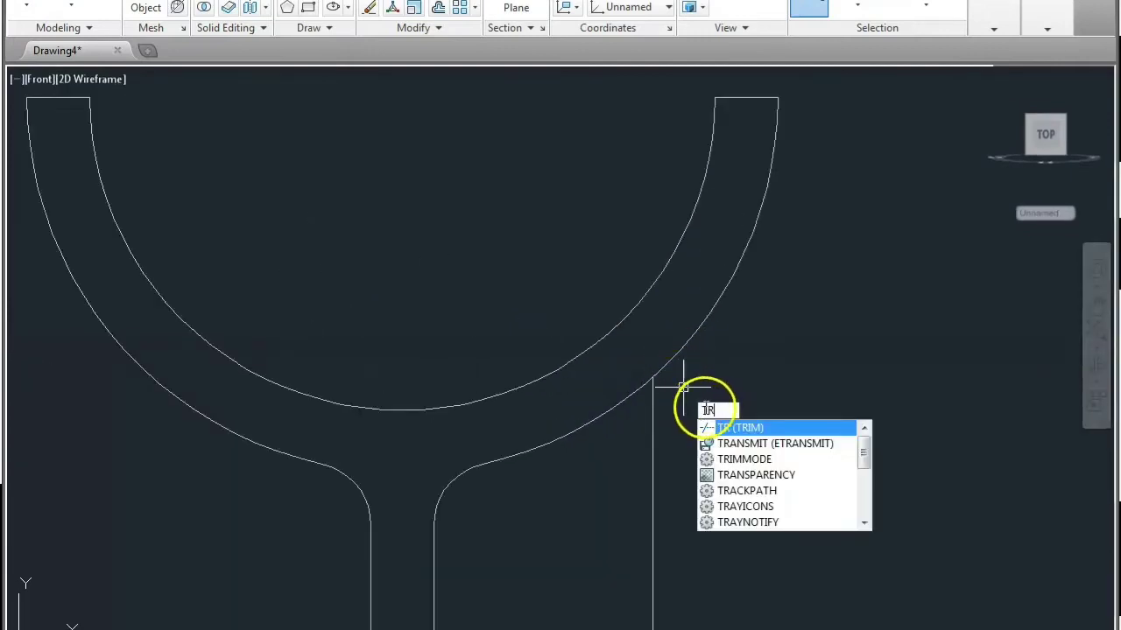
{"action": "key", "text": "Return"}
{"action": "key", "text": "Return"}
{"action": "left_click", "coordinate": [680, 364]}
{"action": "scroll", "coordinate": [688, 374], "scroll_direction": "down", "scroll_amount": 3}
- Mirror the vertical line about the copied goblet's vertical centreline through the base's midpoint, keeping the source line
{"action": "scroll", "coordinate": [688, 373], "scroll_direction": "down", "scroll_amount": 2}
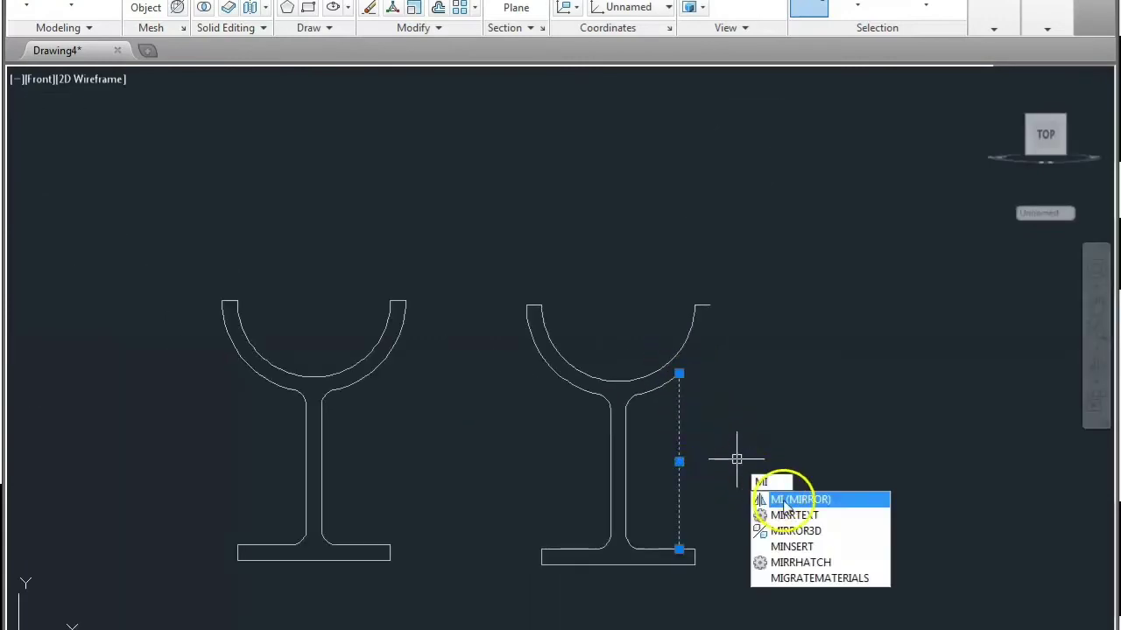
{"action": "key", "text": "Return"}
{"action": "left_click", "coordinate": [618, 567]}
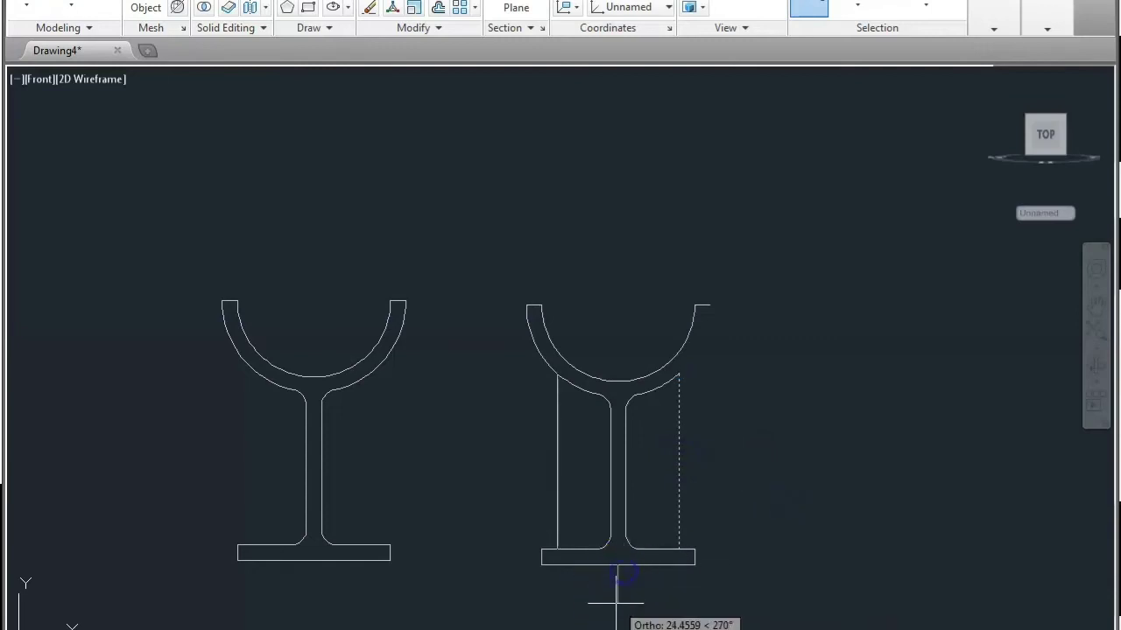
{"action": "key", "text": "Return"}
- Trim the outer bowl arc left of the mirrored line and erase the inner arc, rim lines, and the base's bottom and side lines
{"action": "scroll", "coordinate": [589, 410], "scroll_direction": "up", "scroll_amount": 2}
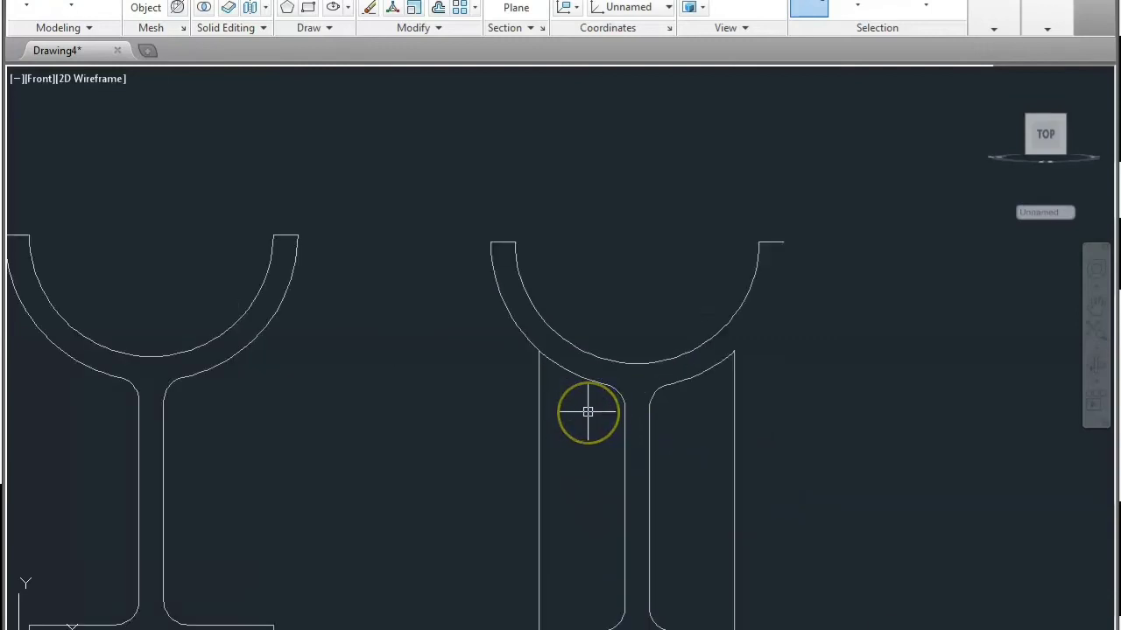
{"action": "key", "text": "Return"}
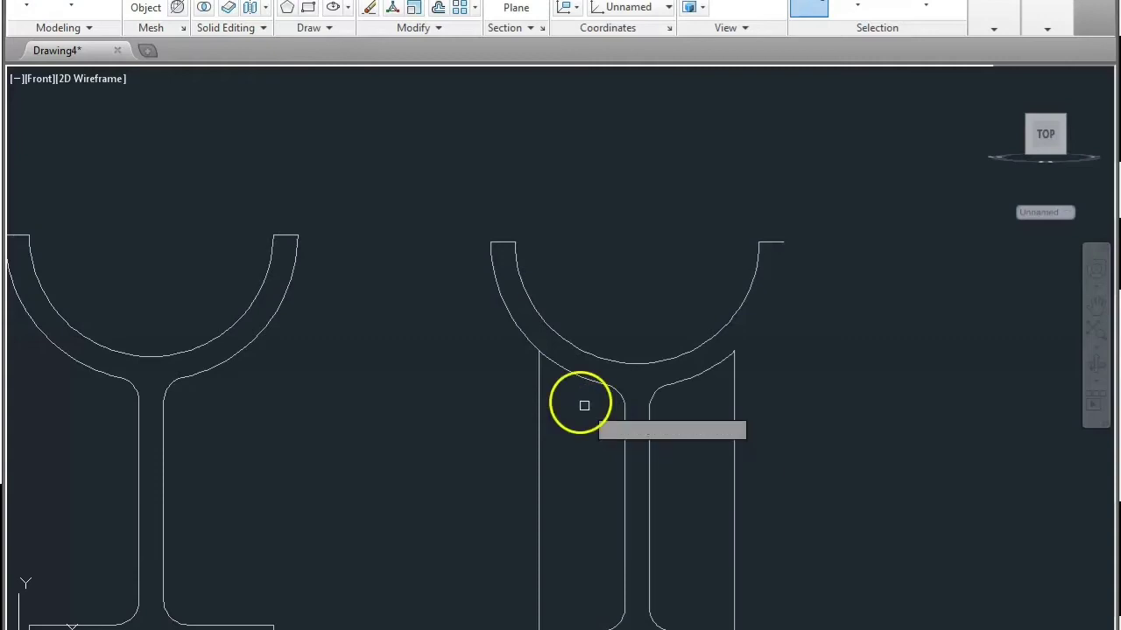
{"action": "scroll", "coordinate": [540, 349], "scroll_direction": "down", "scroll_amount": 2}
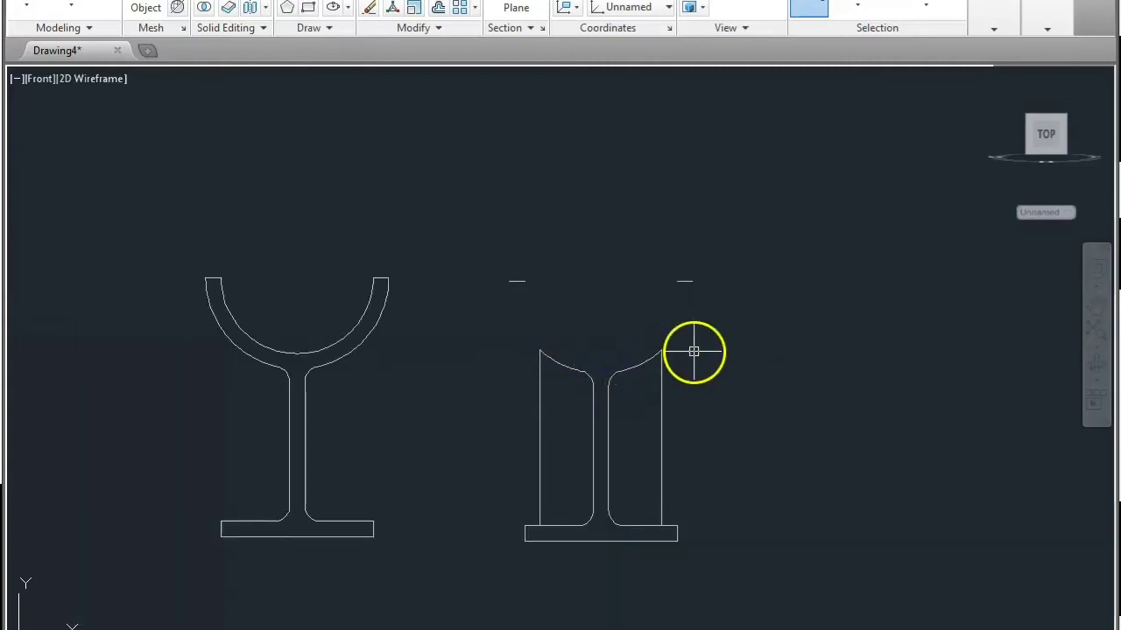
{"action": "left_click", "coordinate": [646, 346]}
{"action": "left_click", "coordinate": [725, 304]}
{"action": "left_click", "coordinate": [490, 248]}
{"action": "scroll", "coordinate": [613, 554], "scroll_direction": "up", "scroll_amount": 2}
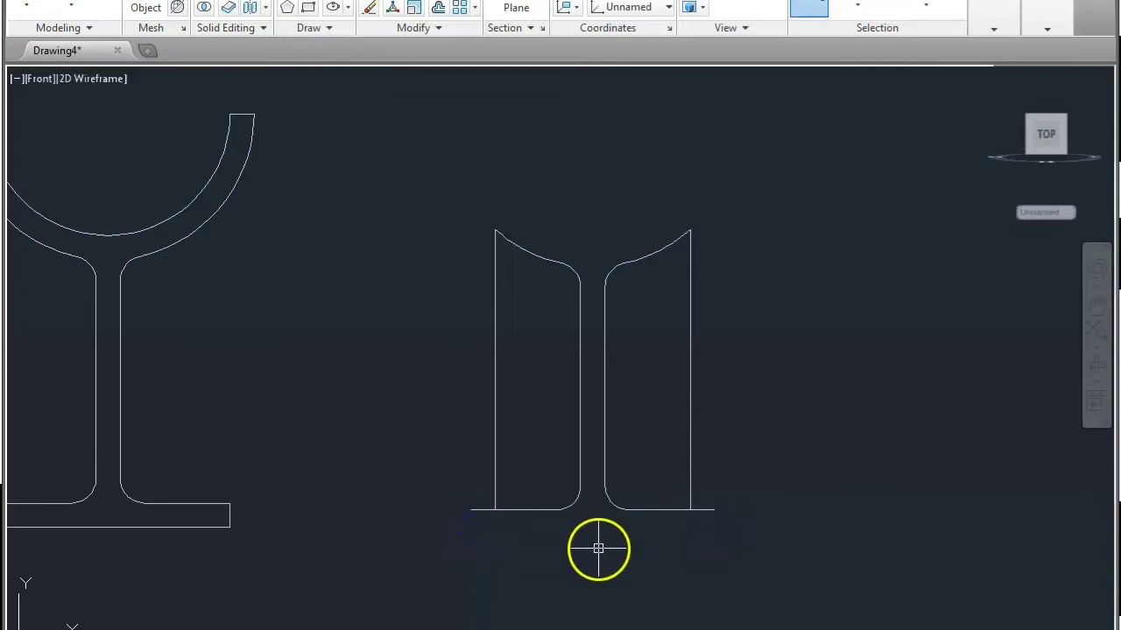
- Trim both overhanging ends of the base's top line back to the two outer vertical lines
{"action": "type", "text": "r"}
{"action": "key", "text": "Return"}
{"action": "key", "text": "Return"}
{"action": "left_click", "coordinate": [475, 511]}
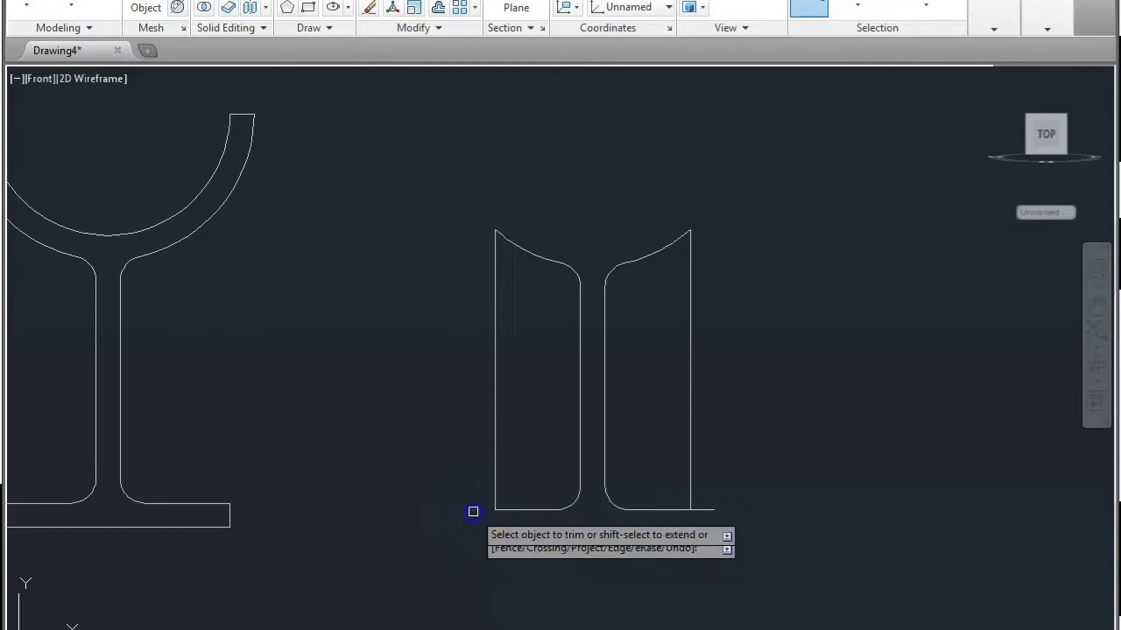
{"action": "left_click", "coordinate": [698, 516]}
{"action": "scroll", "coordinate": [644, 442], "scroll_direction": "down", "scroll_amount": 3}
- Convert the two closed side outlines beside the stem gap into regions
{"action": "type", "text": "re"}
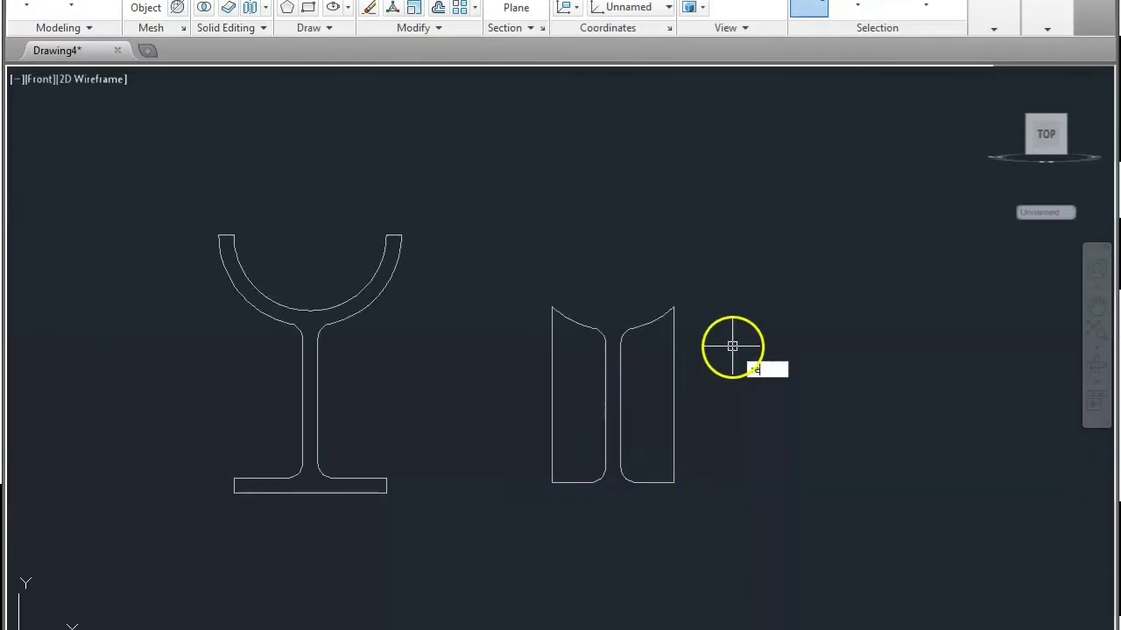
{"action": "type", "text": "g"}
{"action": "key", "text": "Return"}
{"action": "left_click", "coordinate": [520, 278]}
{"action": "left_click", "coordinate": [699, 525]}
{"action": "right_click", "coordinate": [658, 473]}
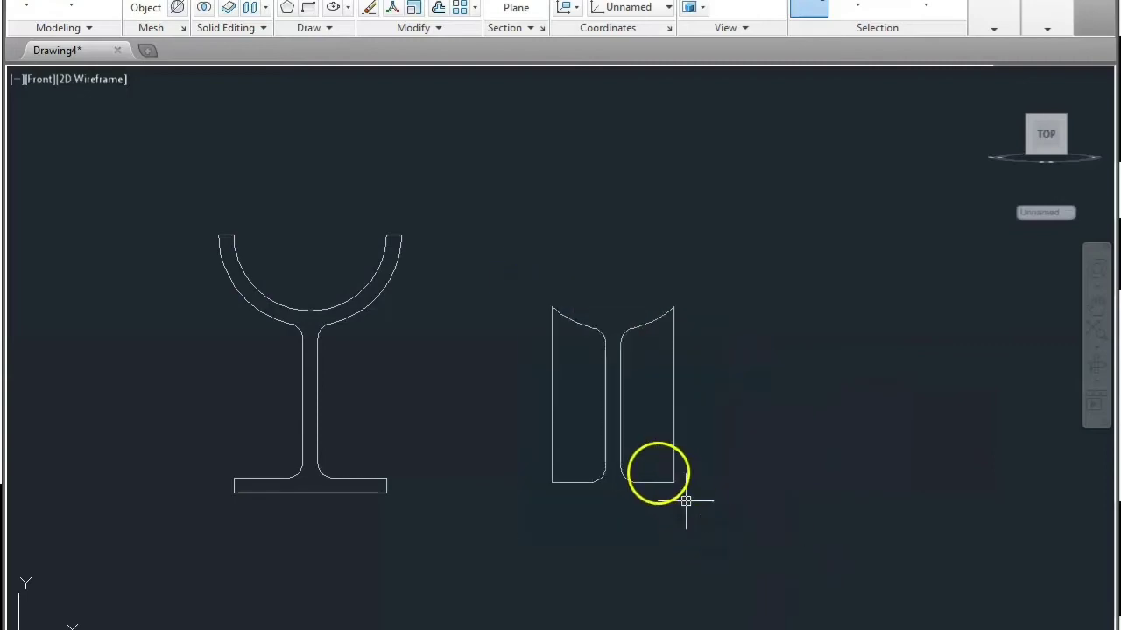
- Try to move both side regions onto the original goblet, from the left region's lower inner fillet to the matching stem fillet
{"action": "left_click", "coordinate": [601, 435]}
{"action": "left_click", "coordinate": [360, 452]}
{"action": "left_click", "coordinate": [323, 421]}
{"action": "left_click", "coordinate": [437, 434]}
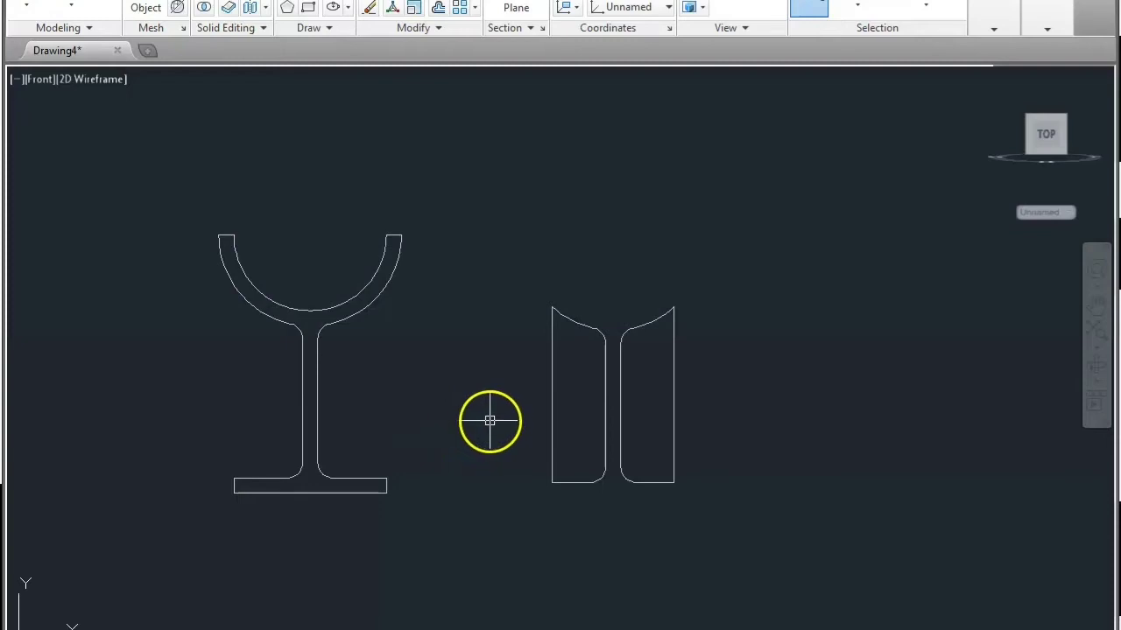
{"action": "left_click", "coordinate": [556, 475]}
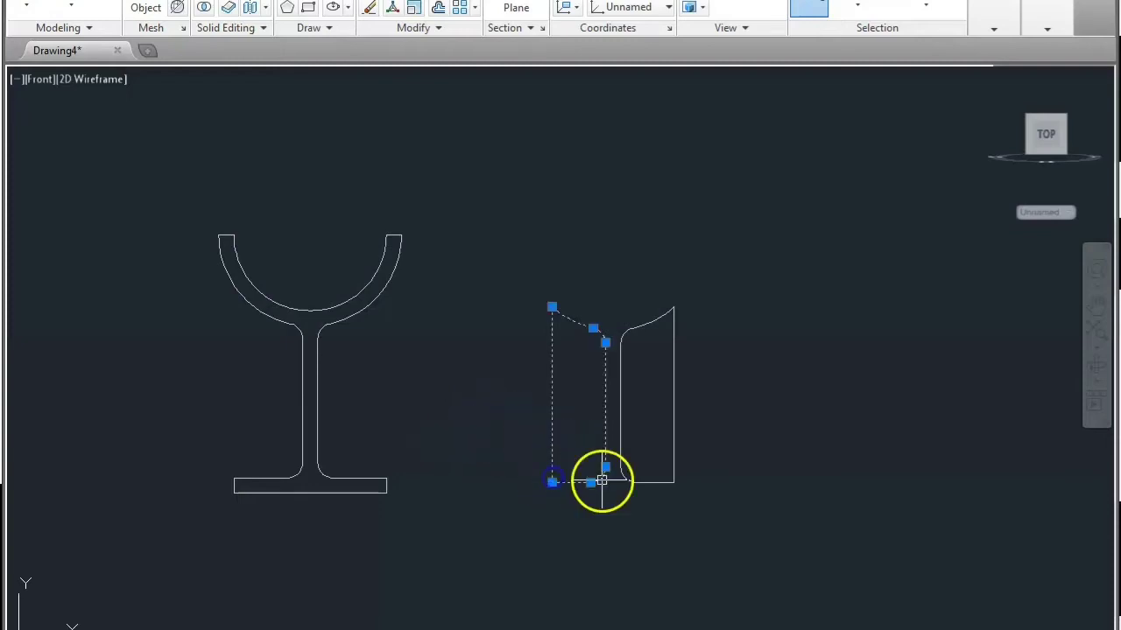
{"action": "type", "text": "m"}
{"action": "key", "text": "Return"}
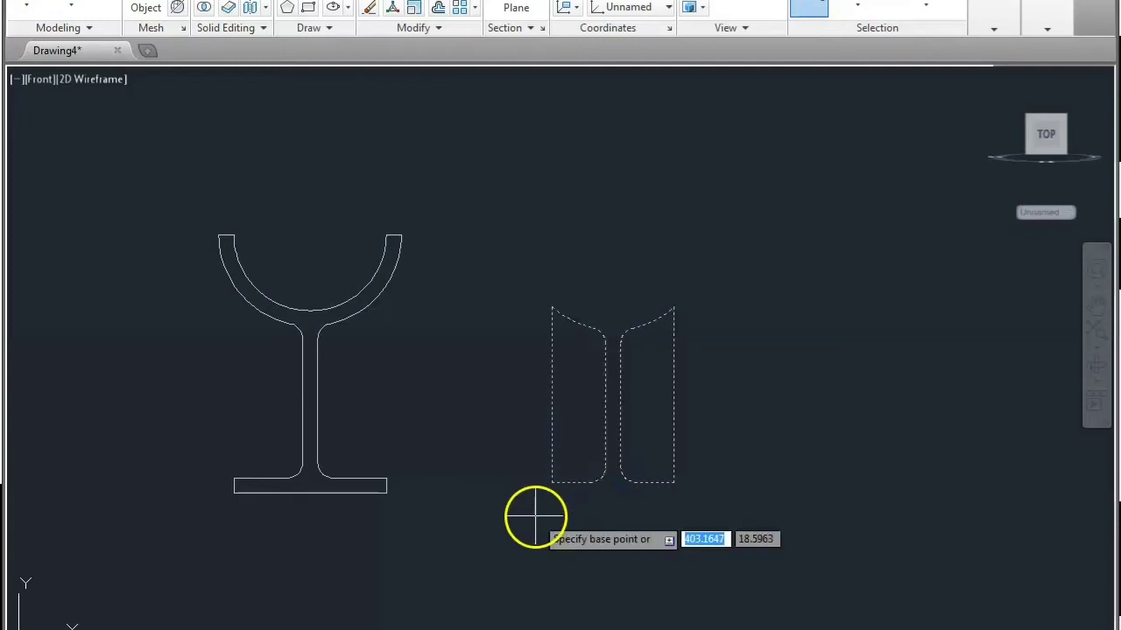
{"action": "scroll", "coordinate": [560, 503], "scroll_direction": "up", "scroll_amount": 3}
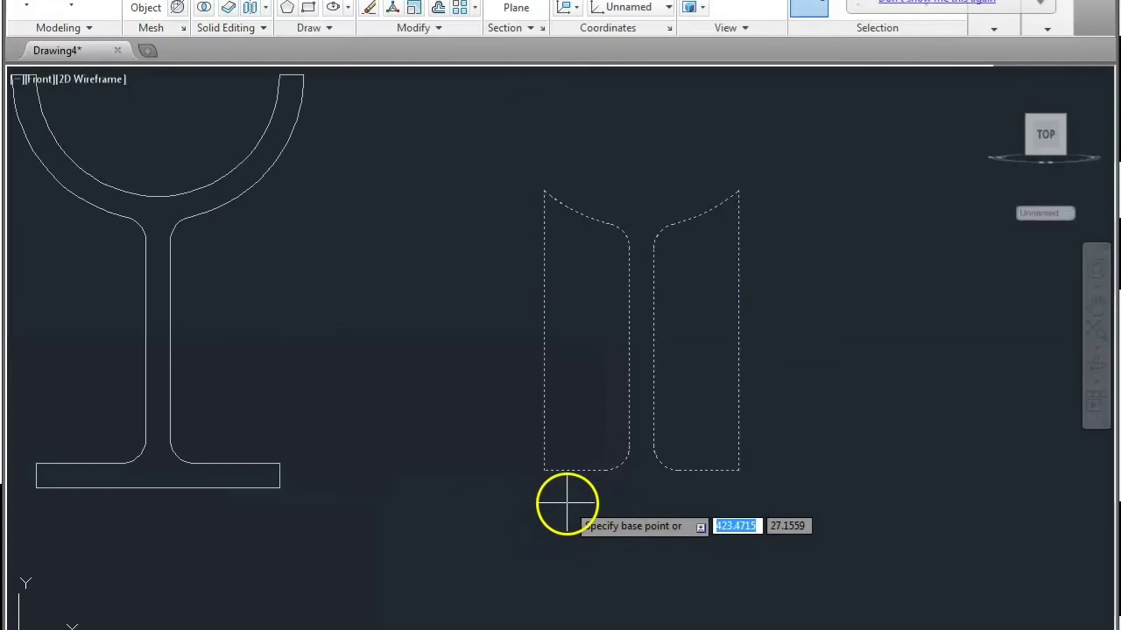
{"action": "left_click", "coordinate": [630, 450]}
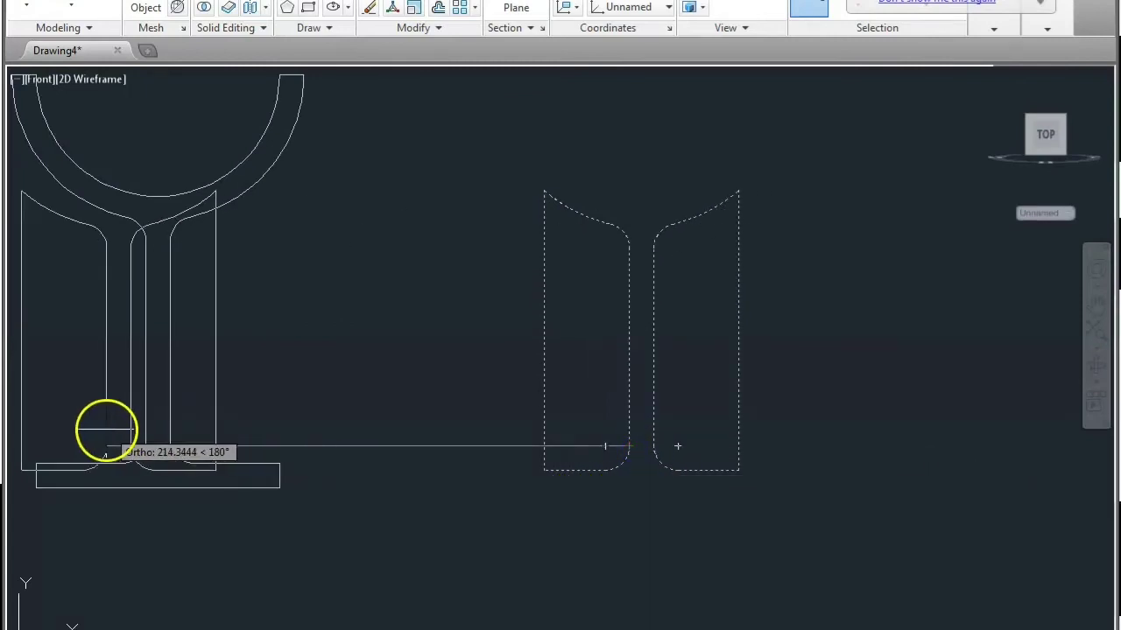
{"action": "left_click", "coordinate": [143, 442]}
- Inspect the fit of the moved side regions along the base fillets and bowl curve, and undo the move
{"action": "scroll", "coordinate": [380, 475], "scroll_direction": "down", "scroll_amount": 2}
{"action": "scroll", "coordinate": [192, 464], "scroll_direction": "up", "scroll_amount": 10}
{"action": "scroll", "coordinate": [405, 475], "scroll_direction": "down", "scroll_amount": 4}
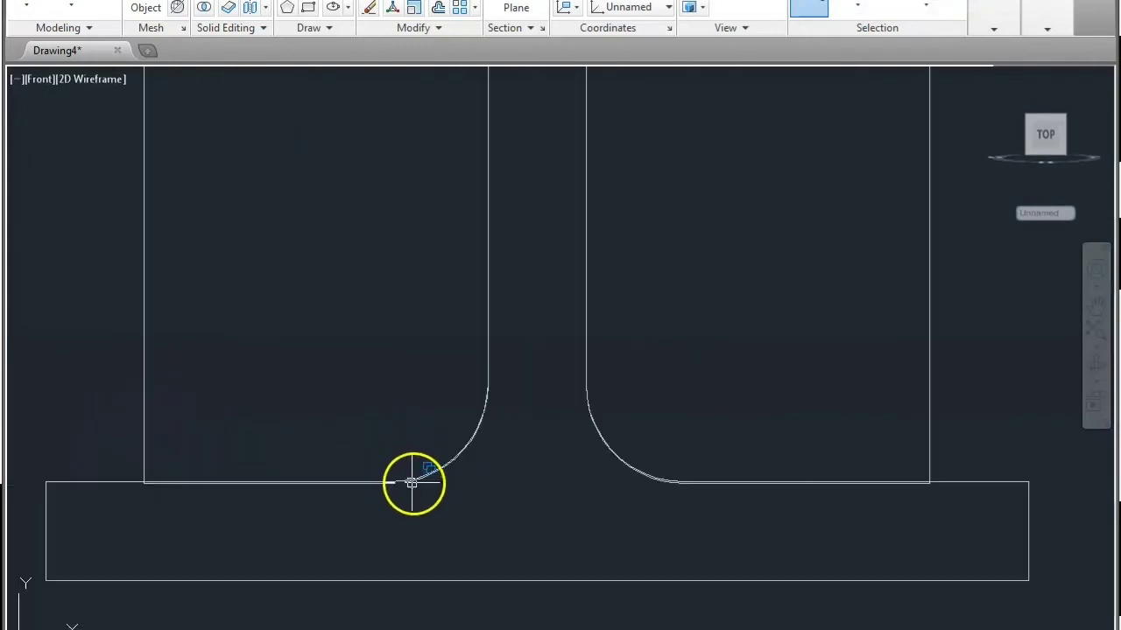
{"action": "scroll", "coordinate": [792, 494], "scroll_direction": "down", "scroll_amount": 4}
{"action": "scroll", "coordinate": [755, 254], "scroll_direction": "up", "scroll_amount": 5}
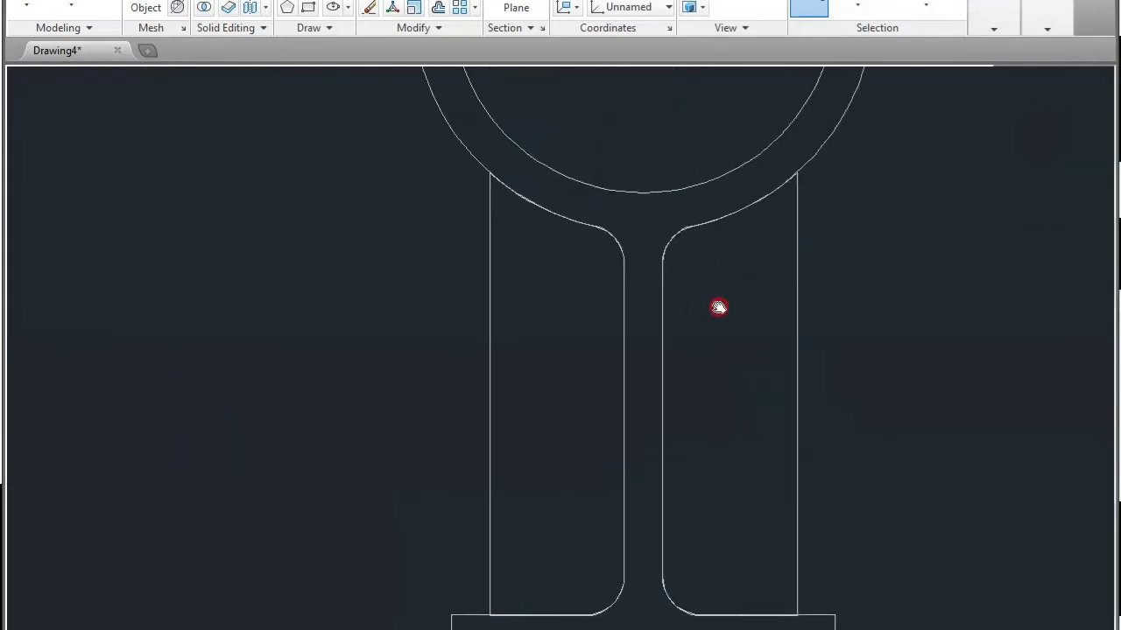
{"action": "scroll", "coordinate": [789, 223], "scroll_direction": "down", "scroll_amount": 6}
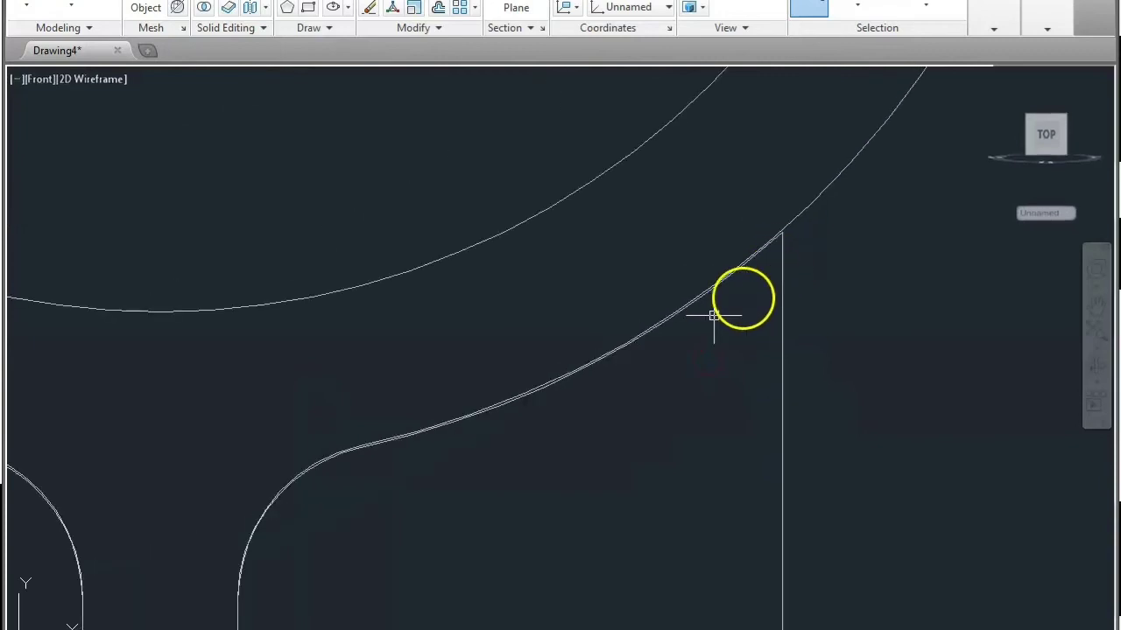
{"action": "scroll", "coordinate": [539, 485], "scroll_direction": "down", "scroll_amount": 2}
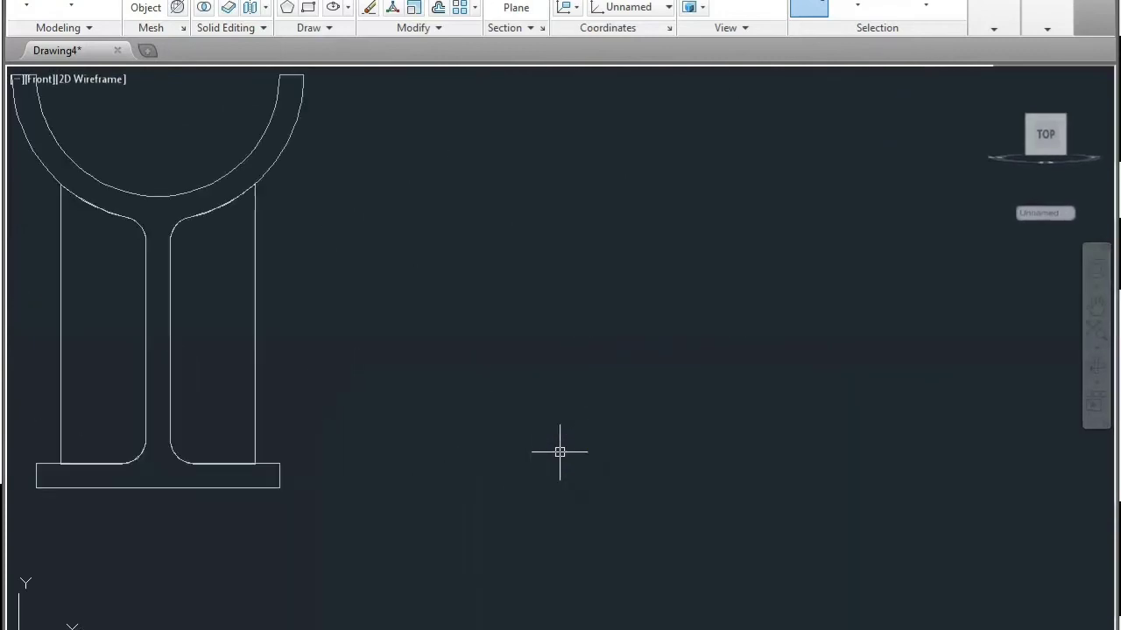
{"action": "scroll", "coordinate": [560, 451], "scroll_direction": "down", "scroll_amount": 2}
{"action": "scroll", "coordinate": [555, 450], "scroll_direction": "up", "scroll_amount": 2}
- Move both side regions onto the original goblet, from the midpoint of the left region's inner edge to the stem's left edge midpoint
{"action": "mouse_move", "coordinate": [570, 425]}
{"action": "left_mouse_down"}
{"action": "mouse_move", "coordinate": [899, 425]}
{"action": "mouse_move", "coordinate": [618, 423]}
{"action": "left_mouse_up"}
{"action": "left_click", "coordinate": [652, 398]}
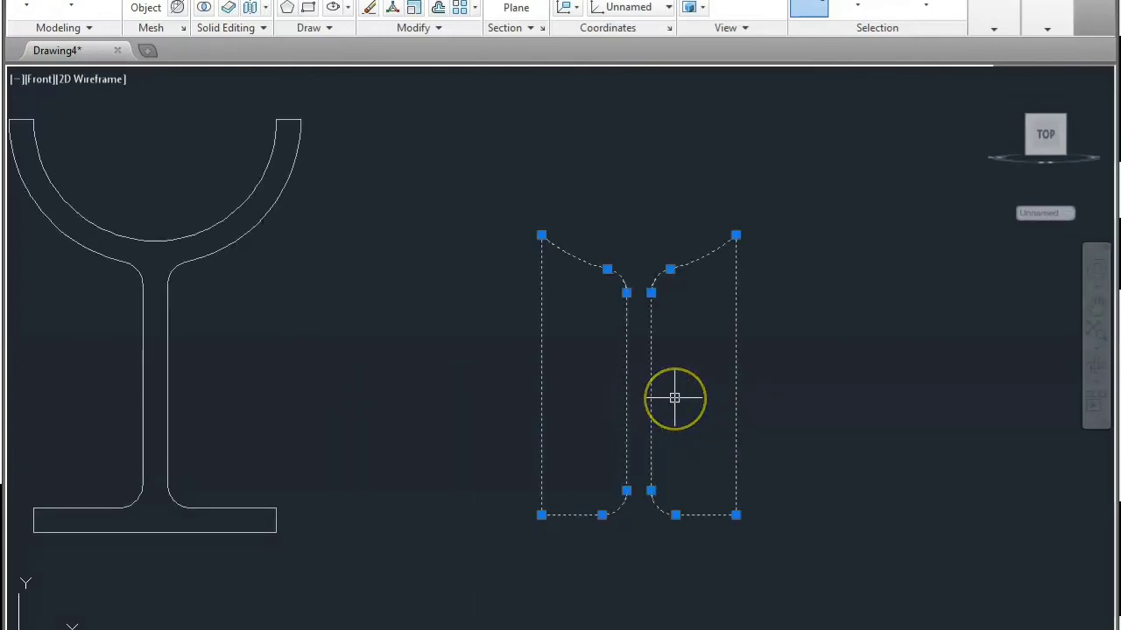
{"action": "type", "text": "m"}
{"action": "key", "text": "Return"}
{"action": "left_click", "coordinate": [624, 394]}
{"action": "left_click", "coordinate": [141, 379]}
- Examine how closely the side regions match the goblet's outer bowl arc and stem fillets
{"action": "scroll", "coordinate": [100, 255], "scroll_direction": "up", "scroll_amount": 5}
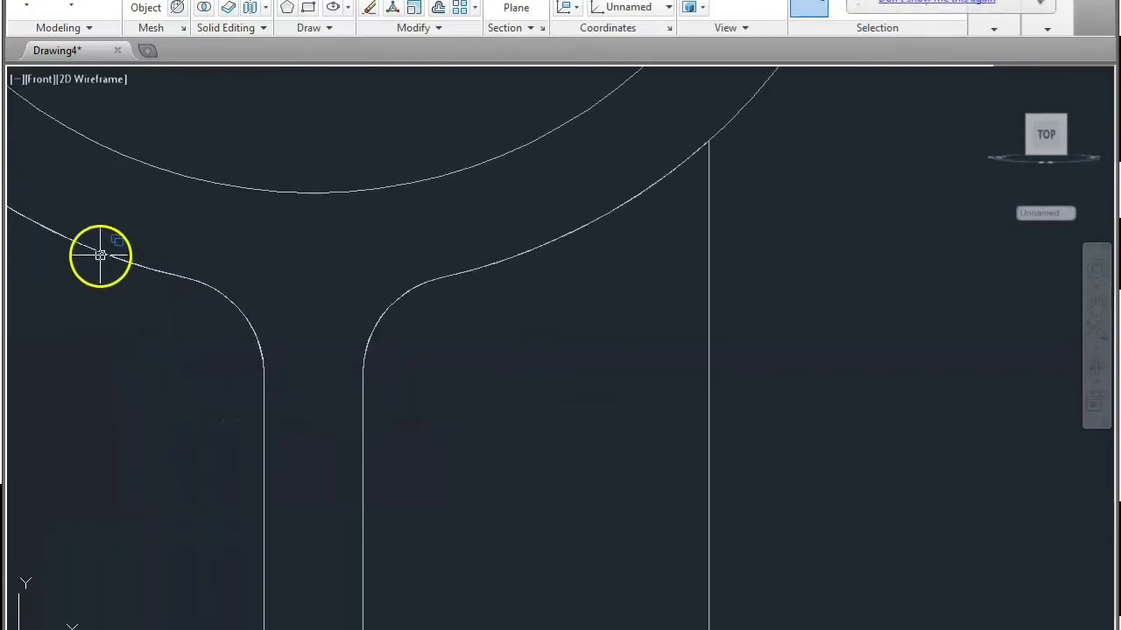
{"action": "scroll", "coordinate": [335, 336], "scroll_direction": "down", "scroll_amount": 4}
{"action": "scroll", "coordinate": [334, 336], "scroll_direction": "down", "scroll_amount": 3}
{"action": "scroll", "coordinate": [429, 292], "scroll_direction": "up", "scroll_amount": 6}
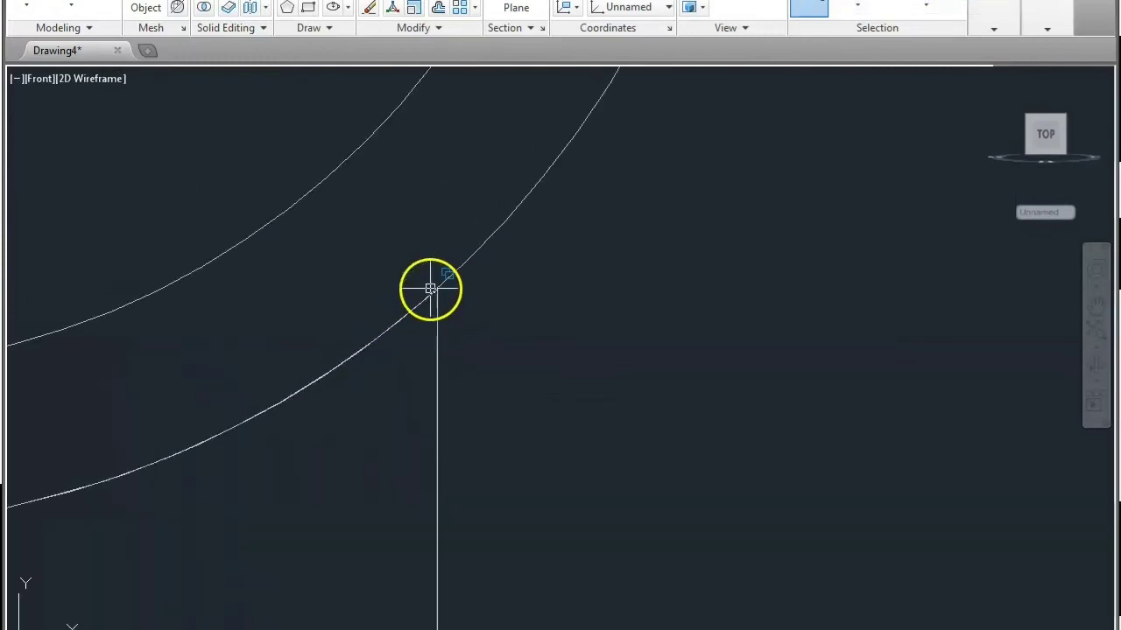
{"action": "scroll", "coordinate": [288, 250], "scroll_direction": "up", "scroll_amount": 2}
{"action": "scroll", "coordinate": [375, 282], "scroll_direction": "down", "scroll_amount": 6}
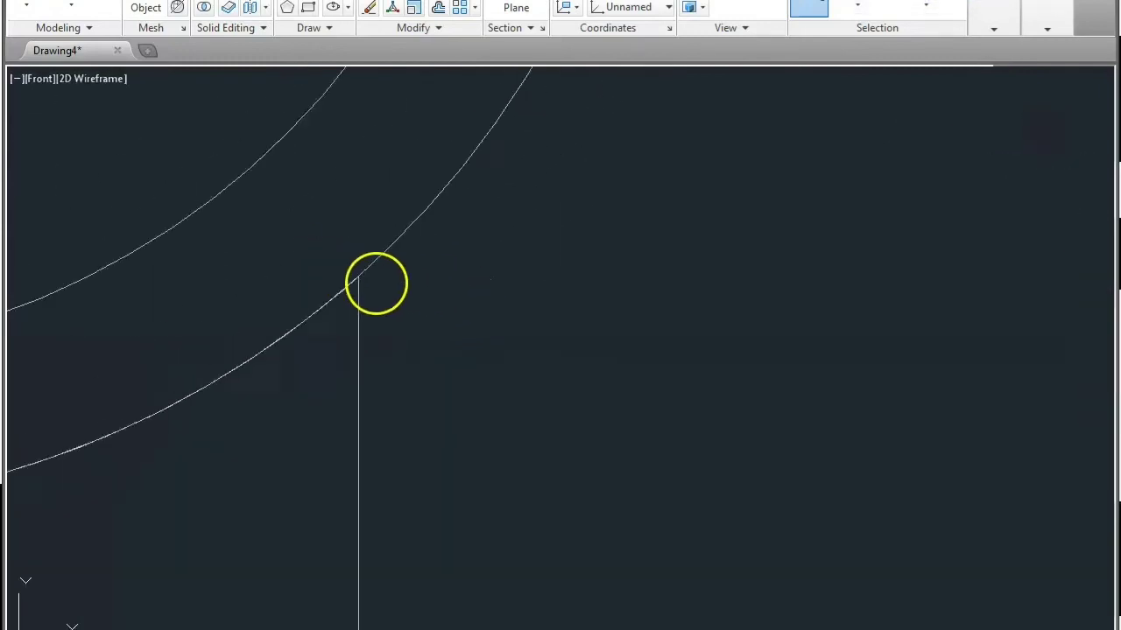
{"action": "scroll", "coordinate": [444, 455], "scroll_direction": "up", "scroll_amount": 8}
{"action": "scroll", "coordinate": [450, 500], "scroll_direction": "down", "scroll_amount": 8}
{"action": "scroll", "coordinate": [342, 495], "scroll_direction": "up", "scroll_amount": 4}
{"action": "scroll", "coordinate": [463, 498], "scroll_direction": "down", "scroll_amount": 7}
- Orient the model to a 3D corner view and extrude the goblet region into a solid
{"action": "middle_click_drag", "start_coordinate": [461, 429], "coordinate": [491, 395]}
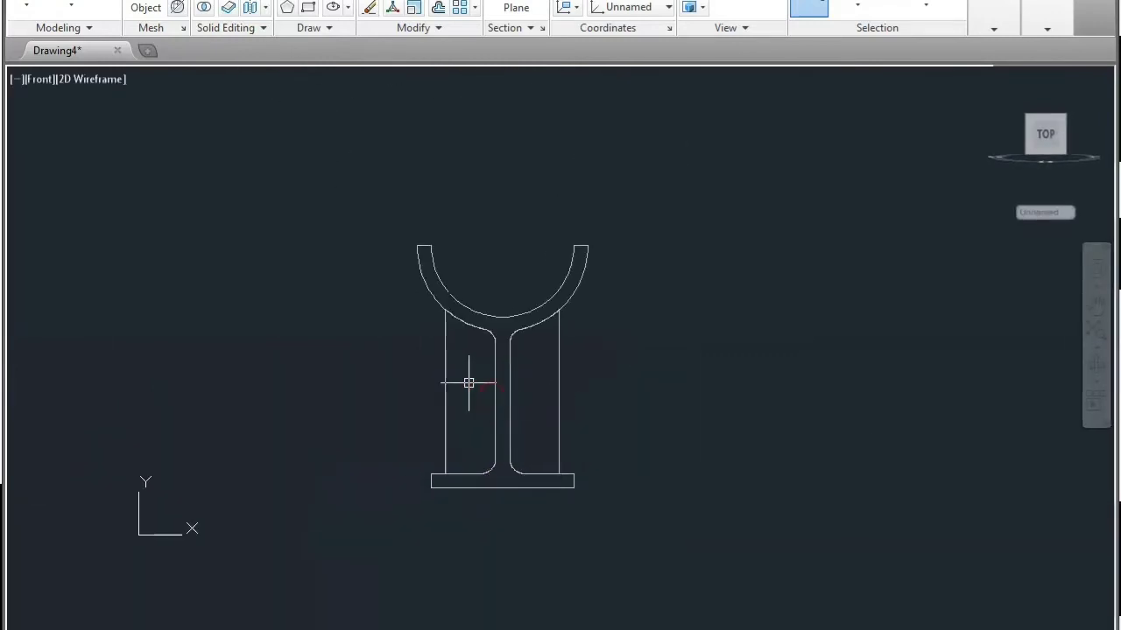
{"action": "mouse_move", "coordinate": [410, 397]}
{"action": "middle_mouse_down", "text": "shift"}
{"action": "mouse_move", "coordinate": [464, 433]}
{"action": "mouse_move", "coordinate": [517, 417]}
{"action": "mouse_move", "coordinate": [403, 411]}
{"action": "middle_mouse_up", "text": "shift"}
{"action": "left_click", "coordinate": [992, 81]}
{"action": "middle_click_drag", "start_coordinate": [808, 253], "coordinate": [700, 319]}
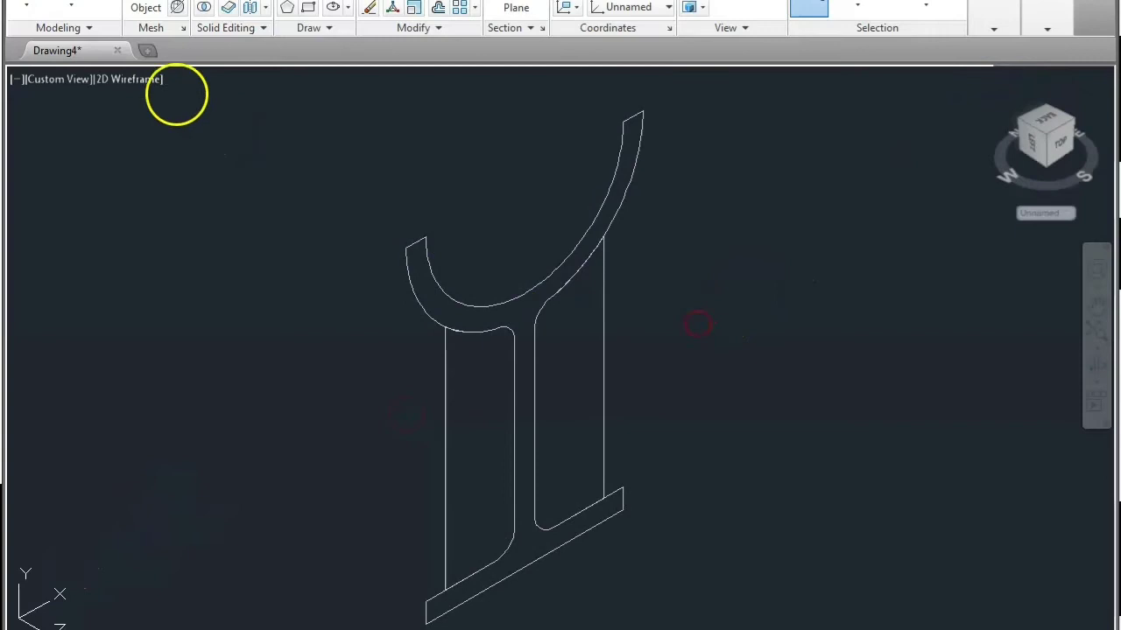
{"action": "left_click", "coordinate": [78, 9]}
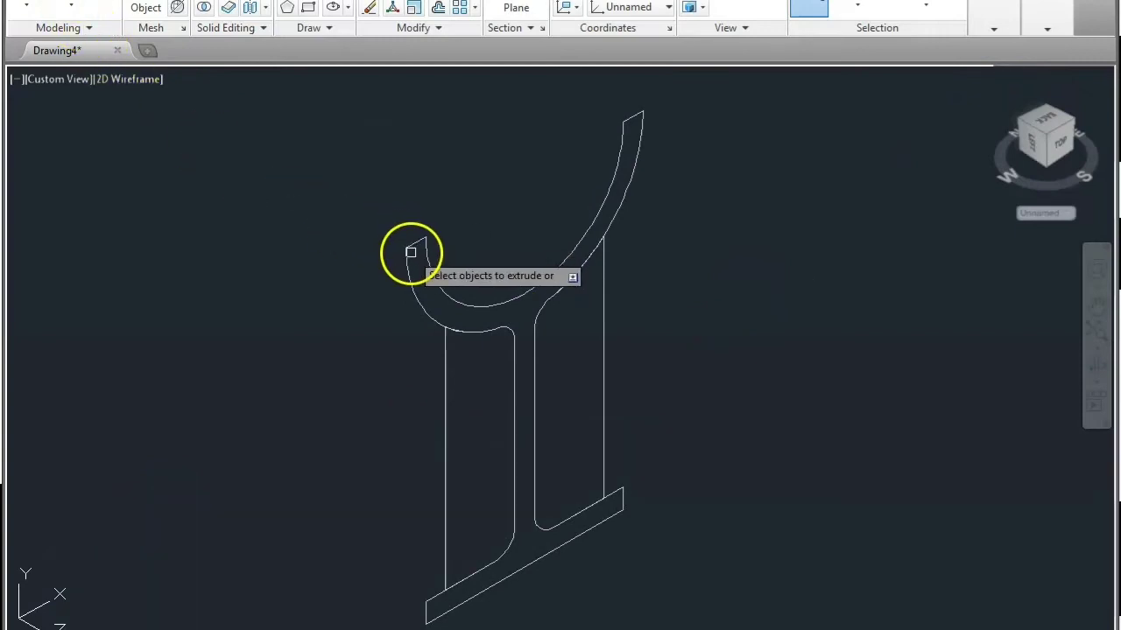
{"action": "left_click", "coordinate": [411, 247]}
{"action": "key", "text": "Return"}
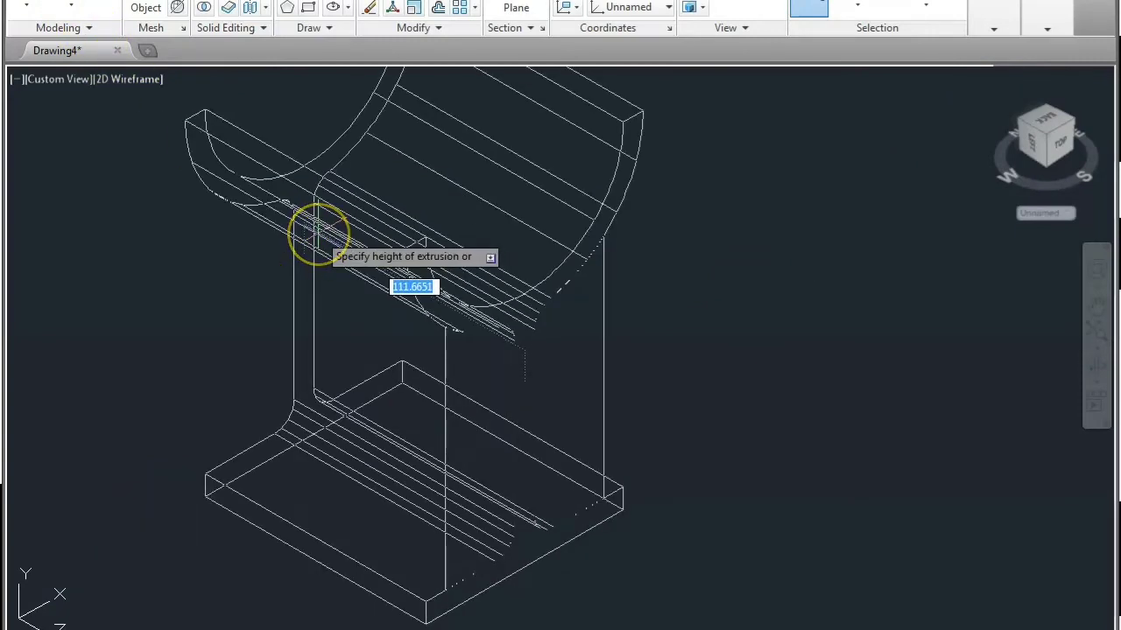
{"action": "key", "text": "Return"}
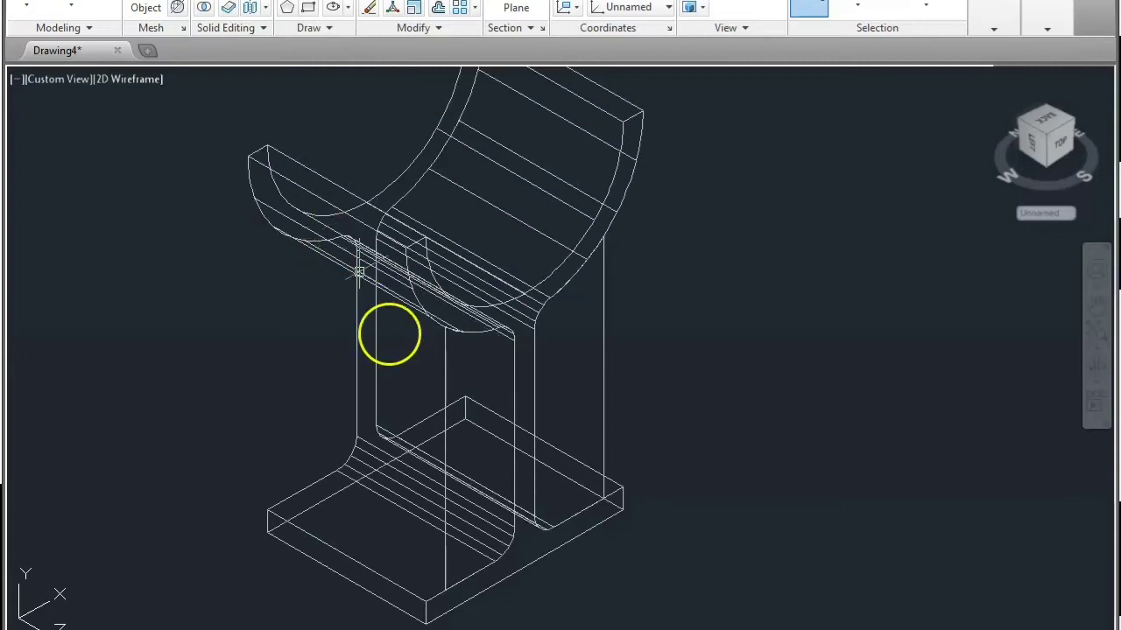
{"action": "key", "text": "Return"}
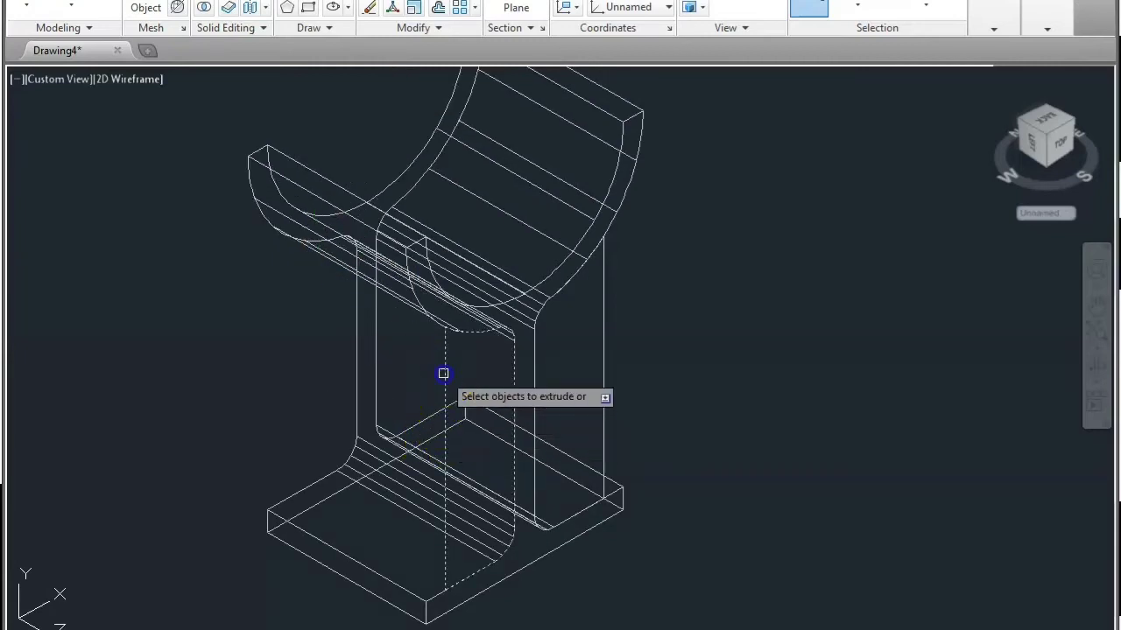
{"action": "left_click", "coordinate": [602, 328]}
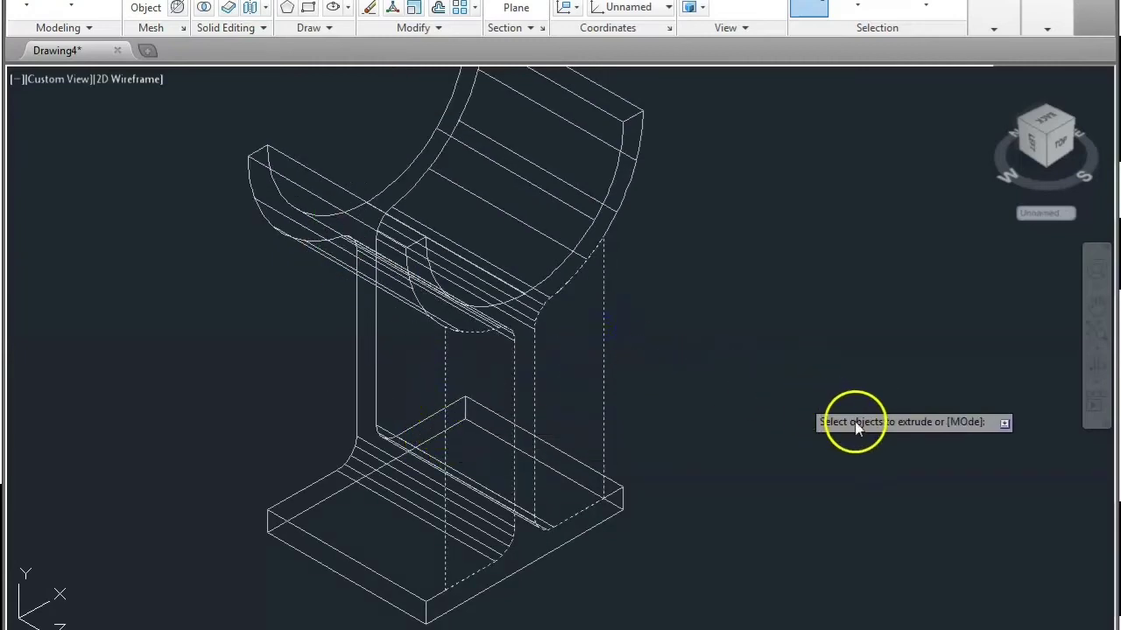
{"action": "key", "text": "Return"}
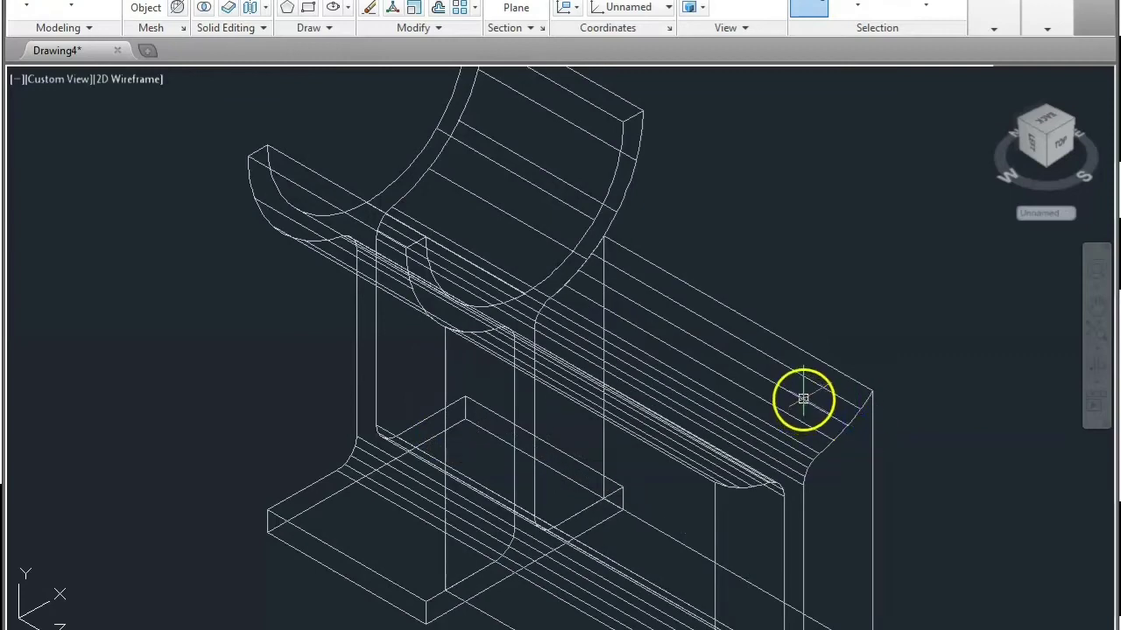
{"action": "key", "text": "Escape"}
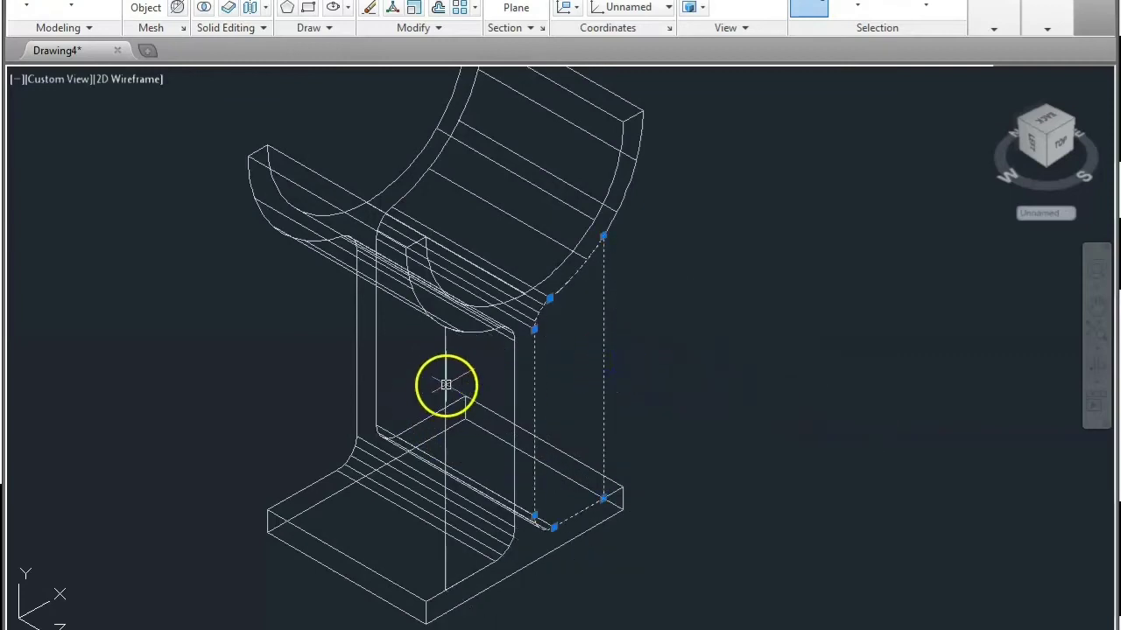
- Extrude both side regions 10 units into the depth of the goblet solid to form ribs
{"action": "left_click", "coordinate": [72, 11]}
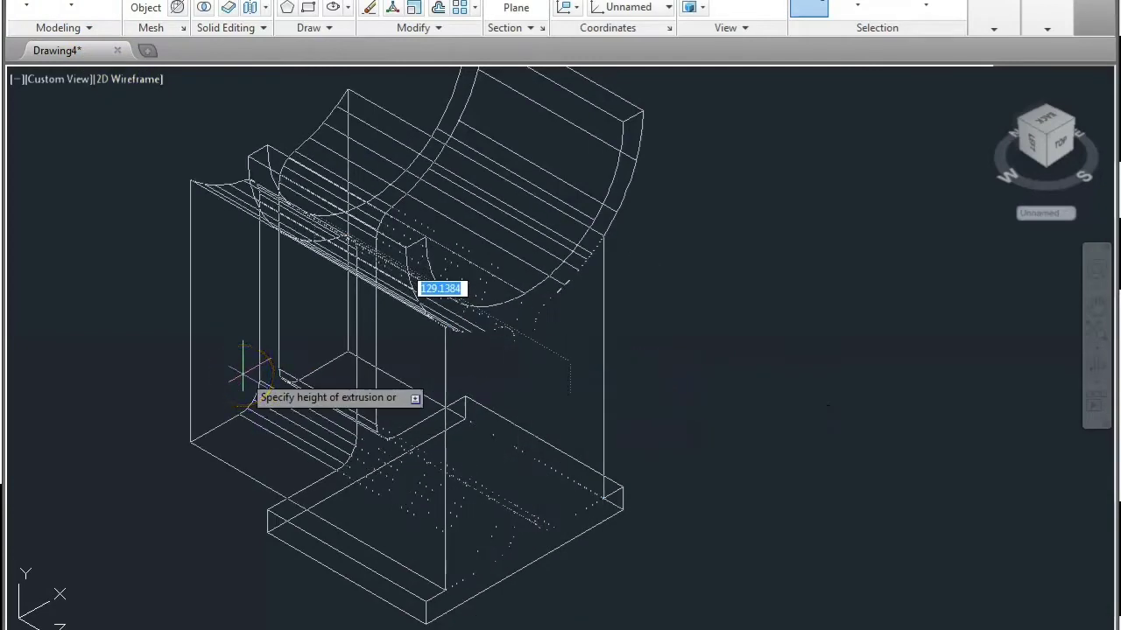
{"action": "type", "text": "10"}
{"action": "key", "text": "Return"}
- Move both side ribs 40 units in the negative Z direction from the midpoint of a rib's bottom edge
{"action": "scroll", "coordinate": [450, 557], "scroll_direction": "up", "scroll_amount": 3}
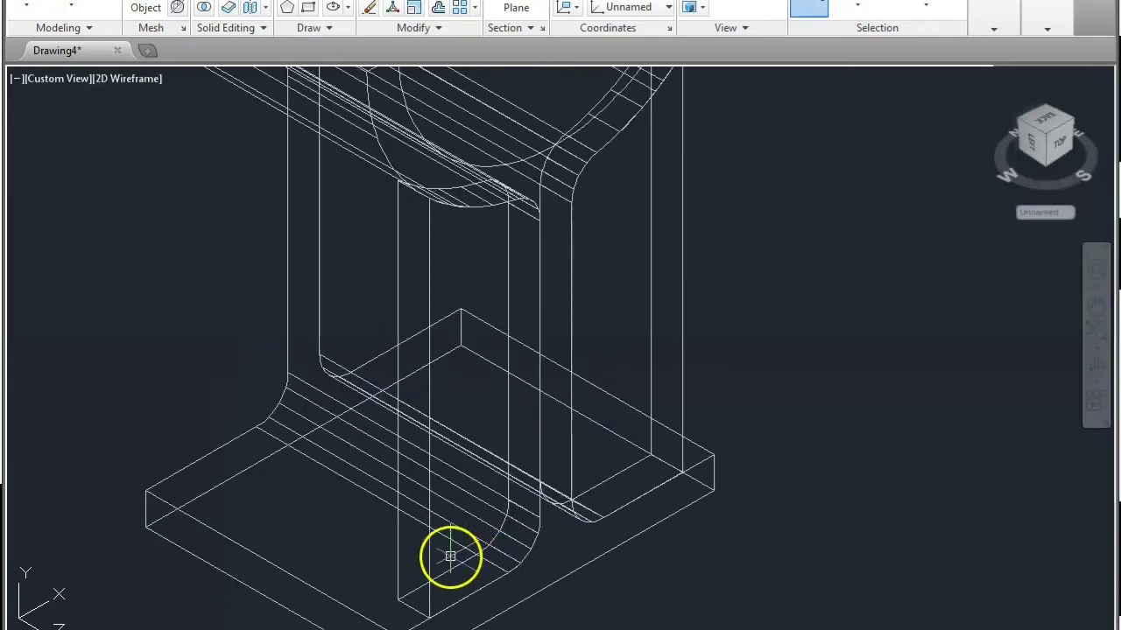
{"action": "left_click", "coordinate": [680, 408]}
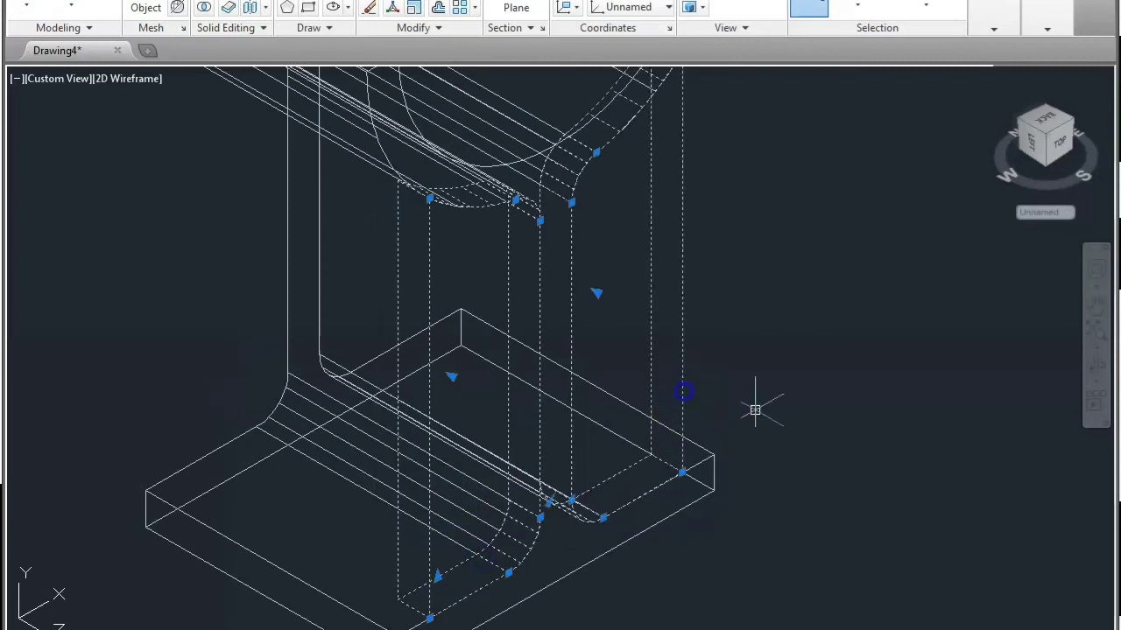
{"action": "key", "text": "Return"}
{"action": "scroll", "coordinate": [776, 413], "scroll_direction": "down", "scroll_amount": 2}
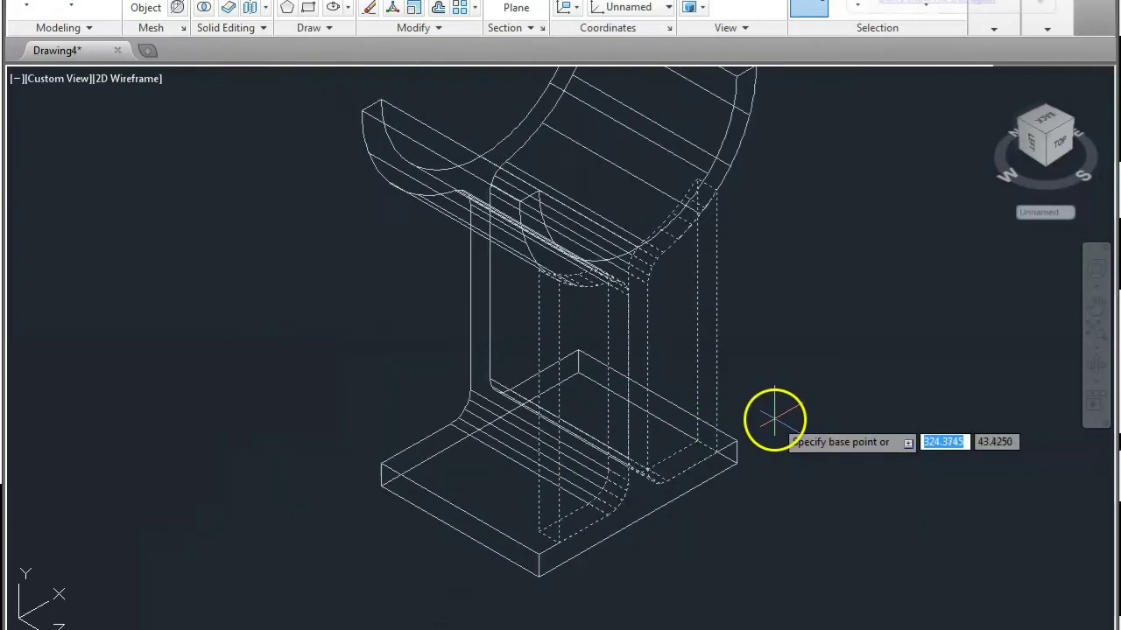
{"action": "scroll", "coordinate": [544, 536], "scroll_direction": "up", "scroll_amount": 4}
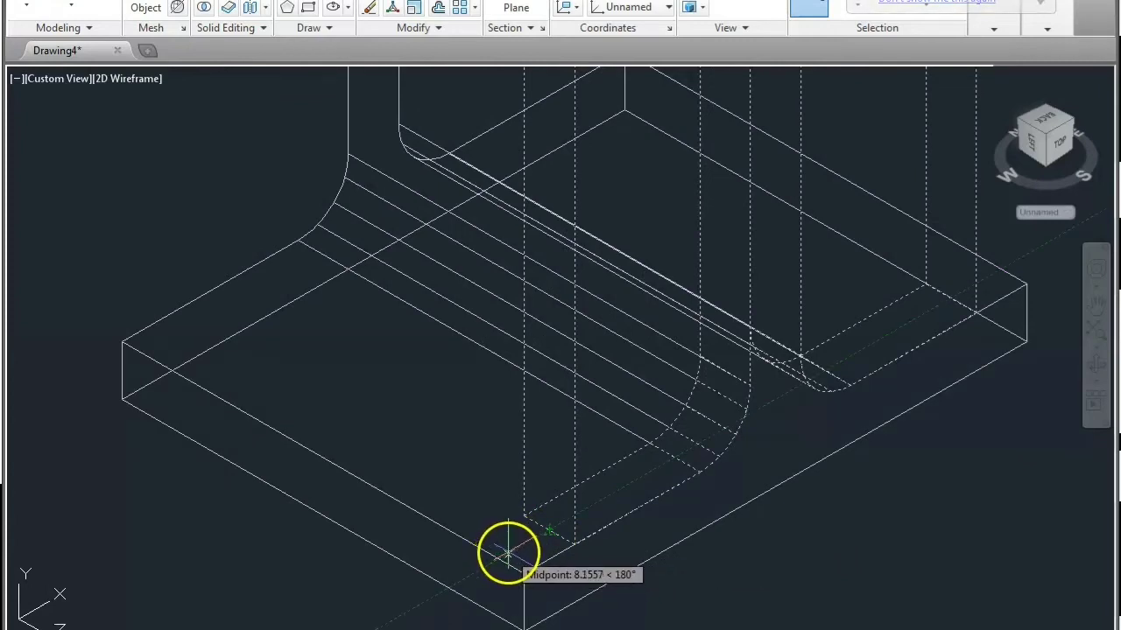
{"action": "left_click", "coordinate": [548, 532]}
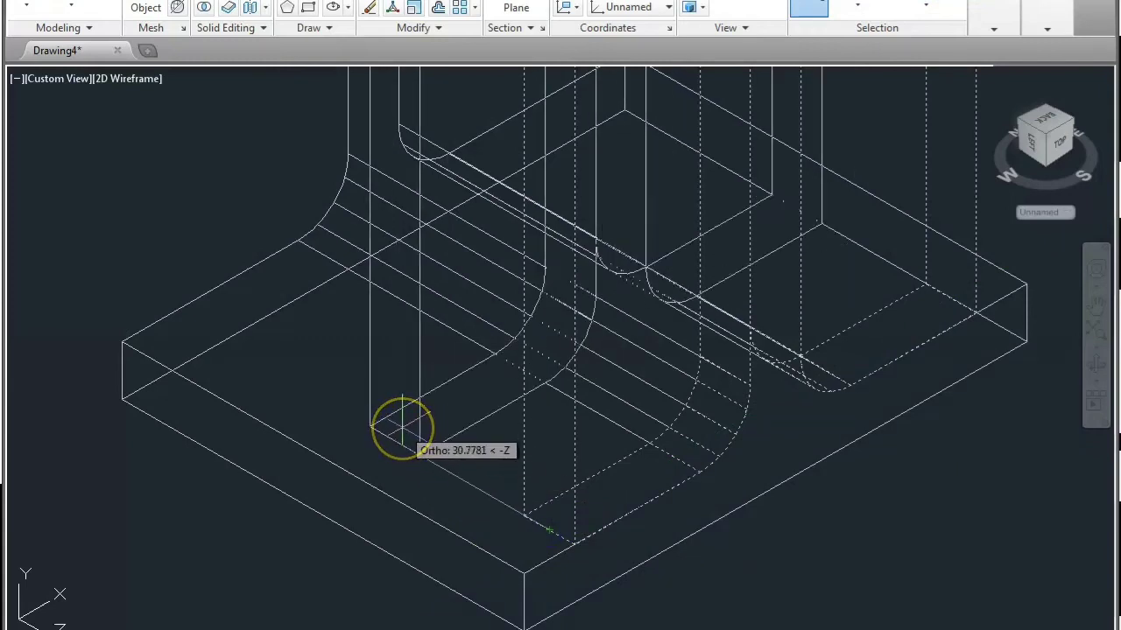
{"action": "scroll", "coordinate": [403, 428], "scroll_direction": "down", "scroll_amount": 2}
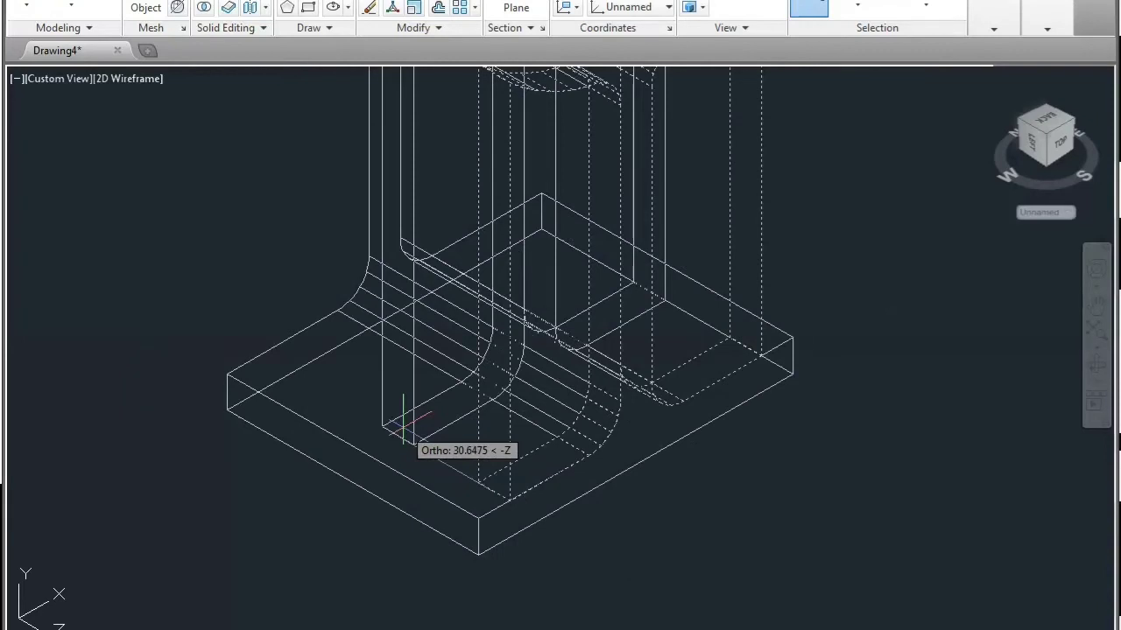
{"action": "type", "text": "40"}
{"action": "key", "text": "Return"}
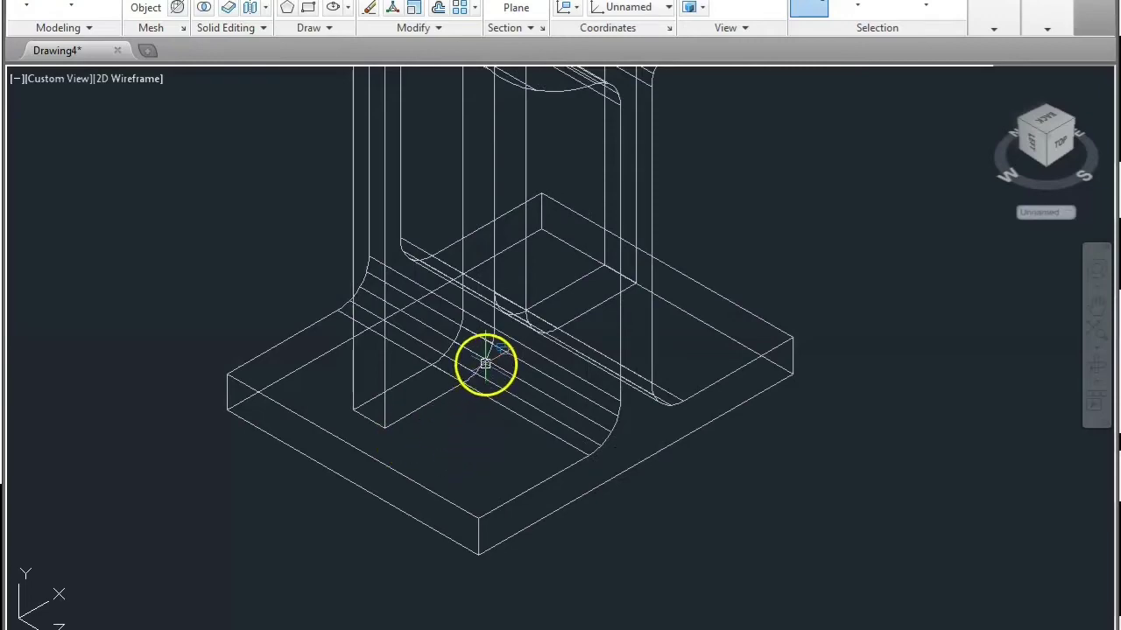
- Move both side ribs slightly back along the depth to centre them on the goblet solid and check their position from the side
{"action": "scroll", "coordinate": [485, 365], "scroll_direction": "up", "scroll_amount": 3}
{"action": "scroll", "coordinate": [498, 393], "scroll_direction": "down", "scroll_amount": 3}
{"action": "middle_click_drag", "start_coordinate": [450, 450], "coordinate": [508, 476], "text": "shift"}
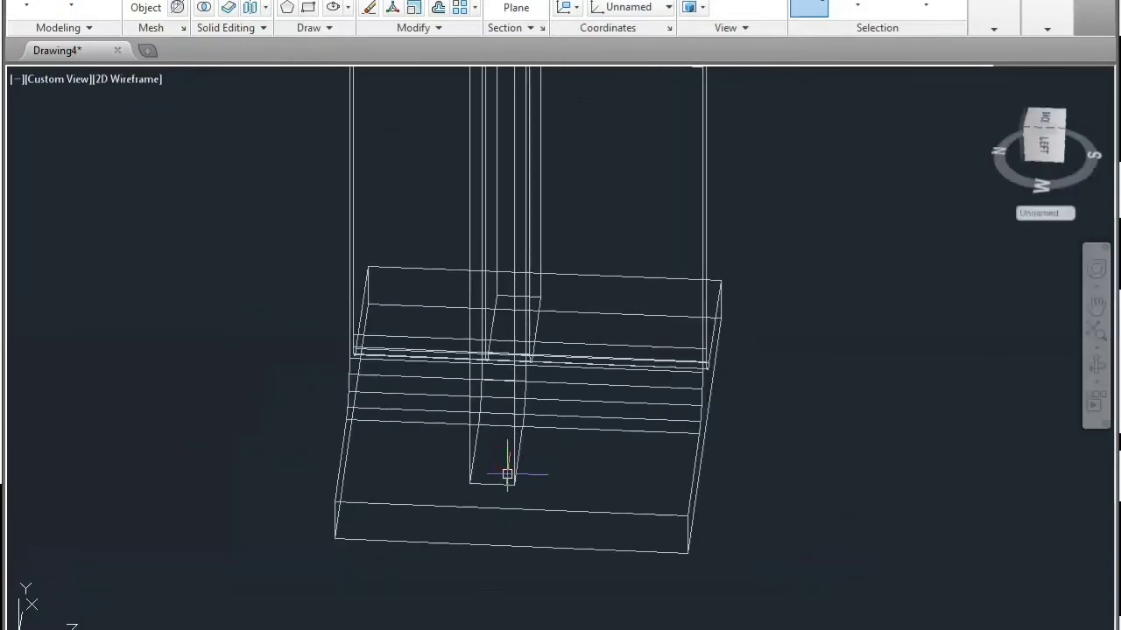
{"action": "middle_click_drag", "start_coordinate": [516, 492], "coordinate": [431, 431], "text": "shift"}
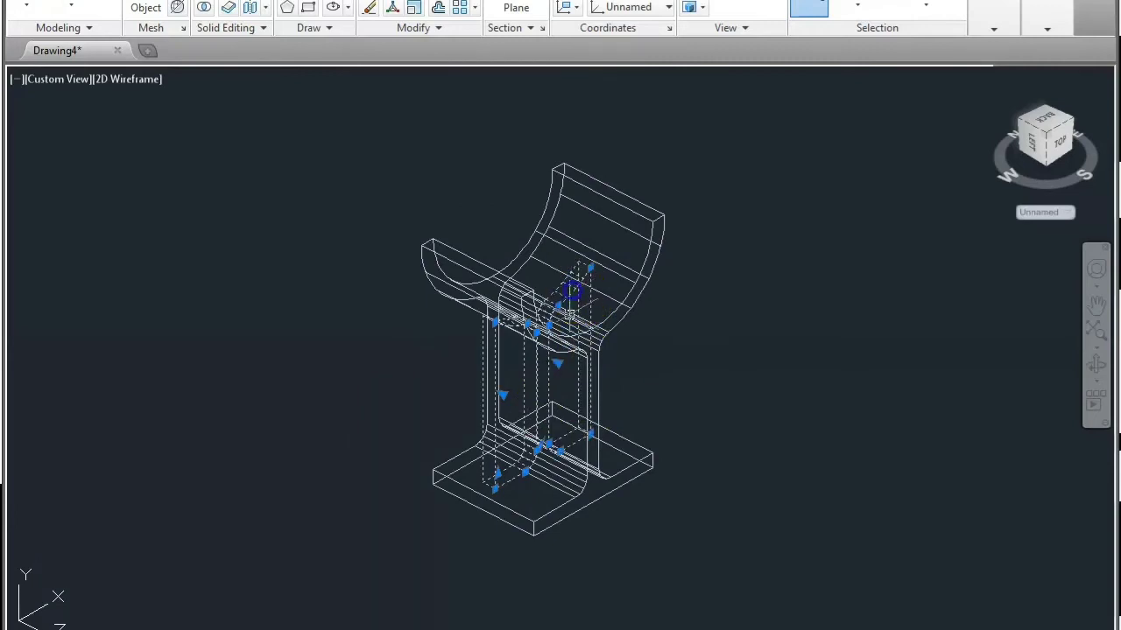
{"action": "key", "text": "Return"}
{"action": "left_click", "coordinate": [716, 426]}
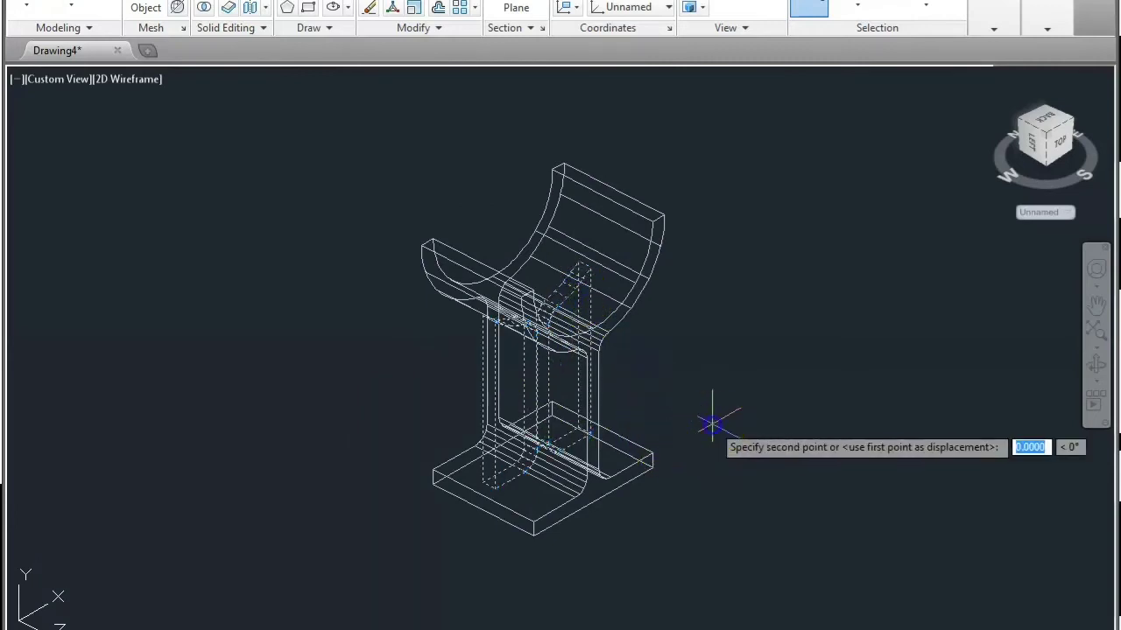
{"action": "left_click", "coordinate": [764, 461]}
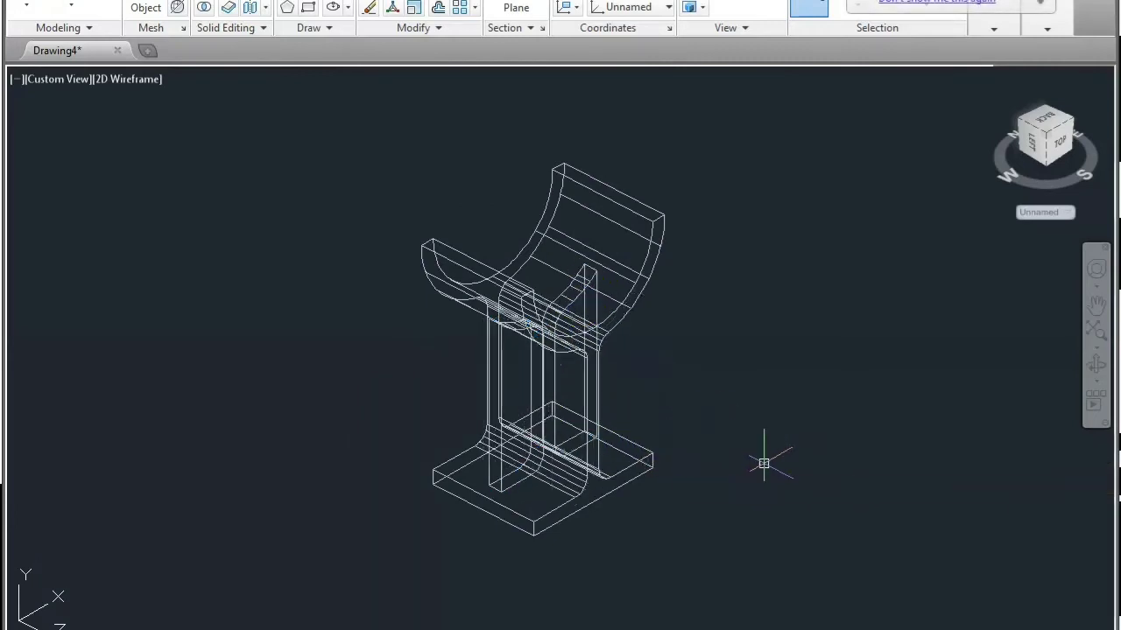
{"action": "middle_click_drag", "start_coordinate": [517, 522], "coordinate": [699, 411], "text": "shift"}
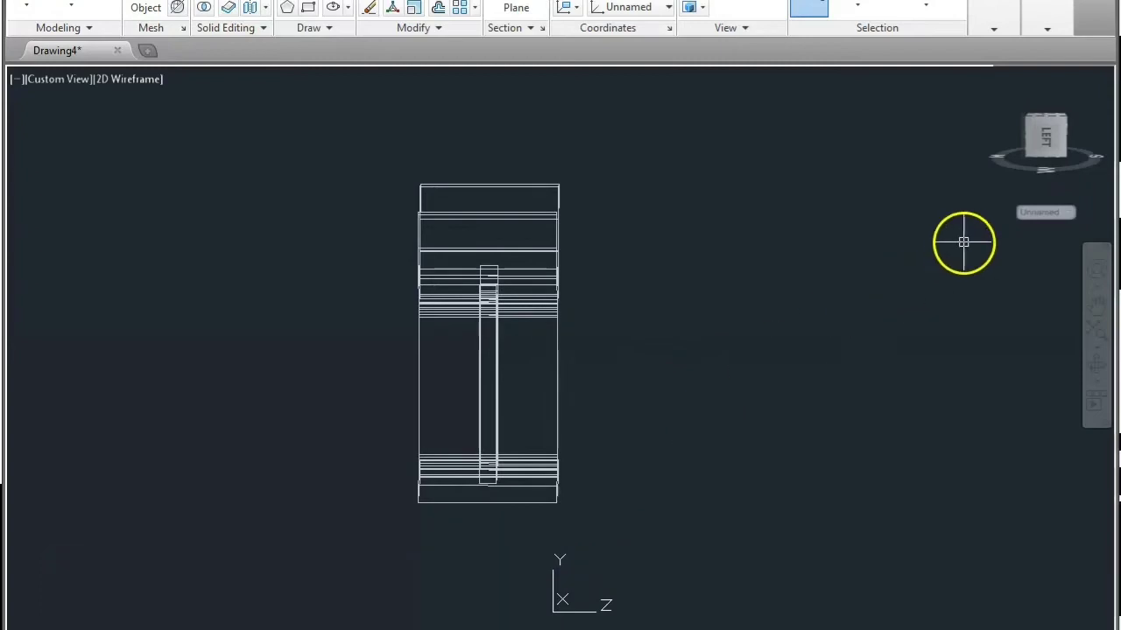
{"action": "left_click", "coordinate": [997, 81]}
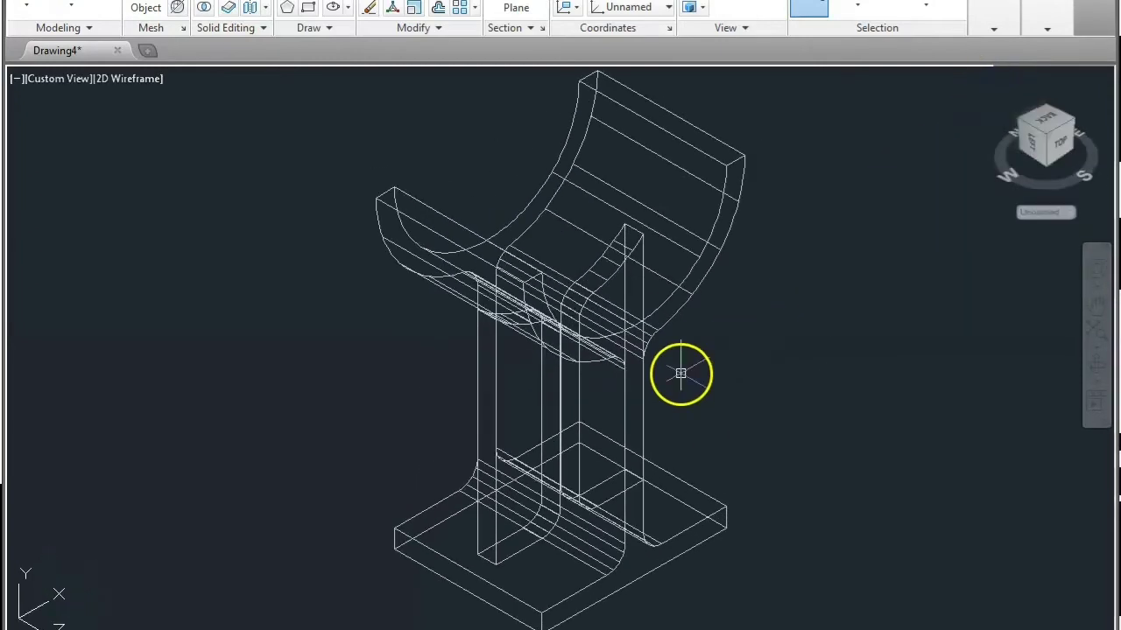
{"action": "left_click", "coordinate": [134, 79]}
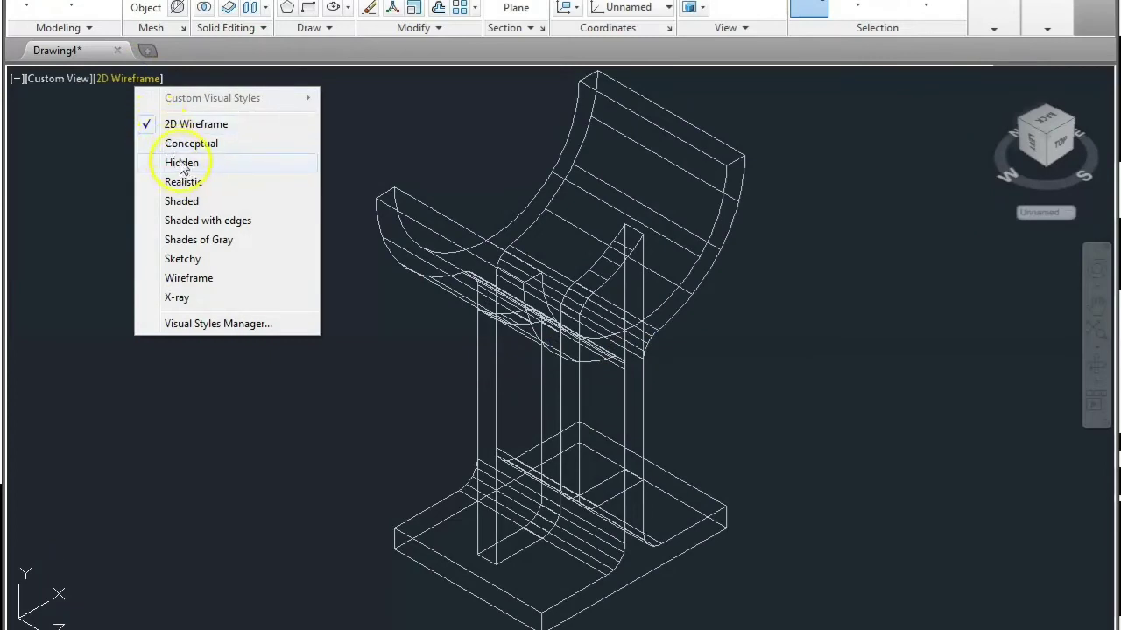
{"action": "left_click", "coordinate": [245, 435]}
{"action": "key", "text": "Escape"}
- Draw a circle of radius 5 on the underside of the base, centred on one corner
{"action": "middle_click_drag", "start_coordinate": [590, 508], "coordinate": [502, 173], "text": "shift"}
{"action": "middle_click_drag", "start_coordinate": [583, 359], "coordinate": [522, 456], "text": "shift"}
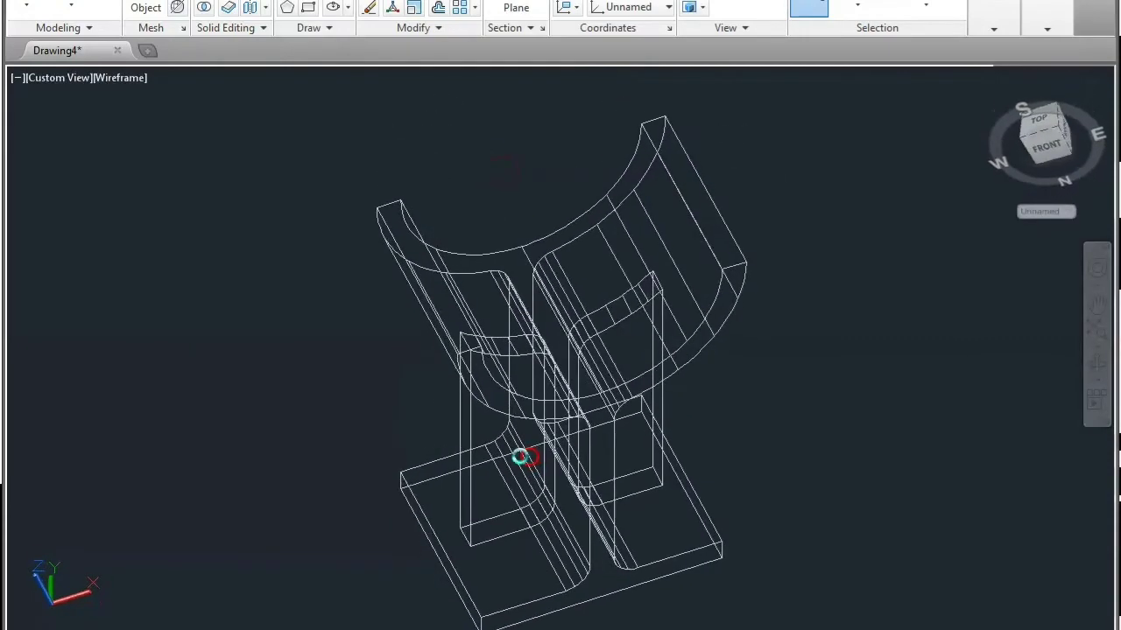
{"action": "scroll", "coordinate": [522, 456], "scroll_direction": "up", "scroll_amount": 3}
{"action": "middle_click_drag", "start_coordinate": [400, 513], "coordinate": [317, 408], "text": "shift"}
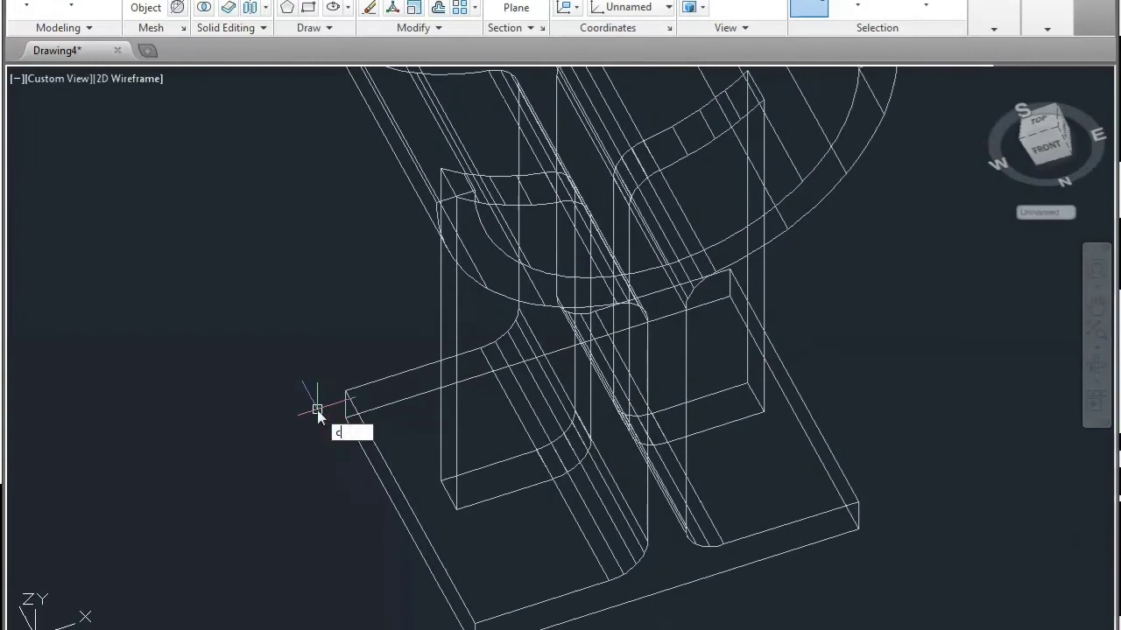
{"action": "key", "text": "Return"}
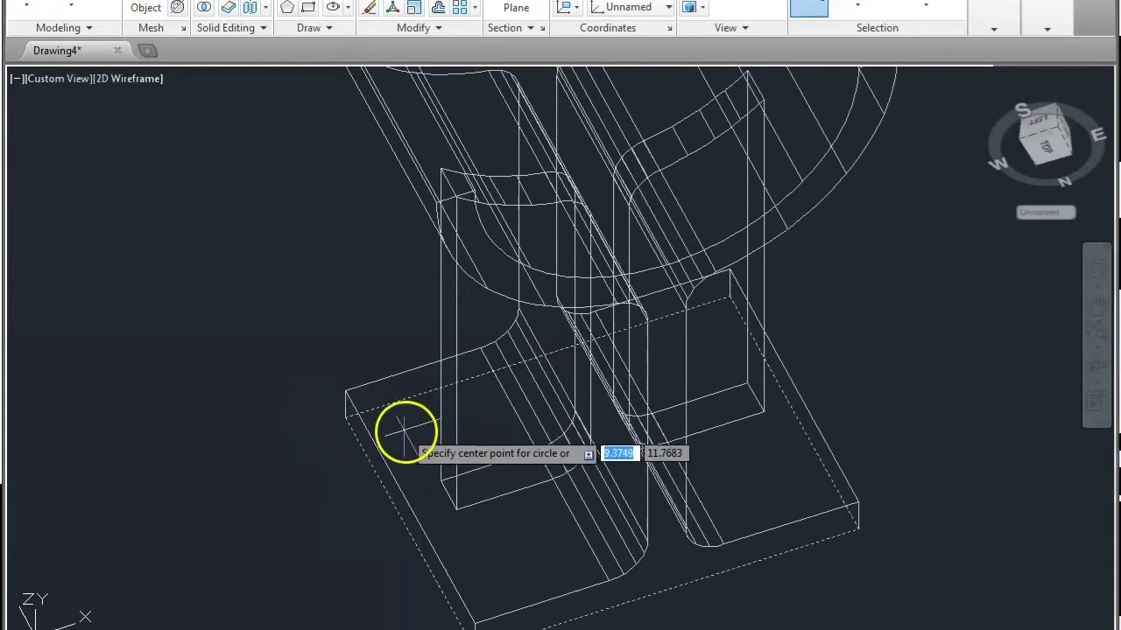
{"action": "left_click", "coordinate": [348, 416]}
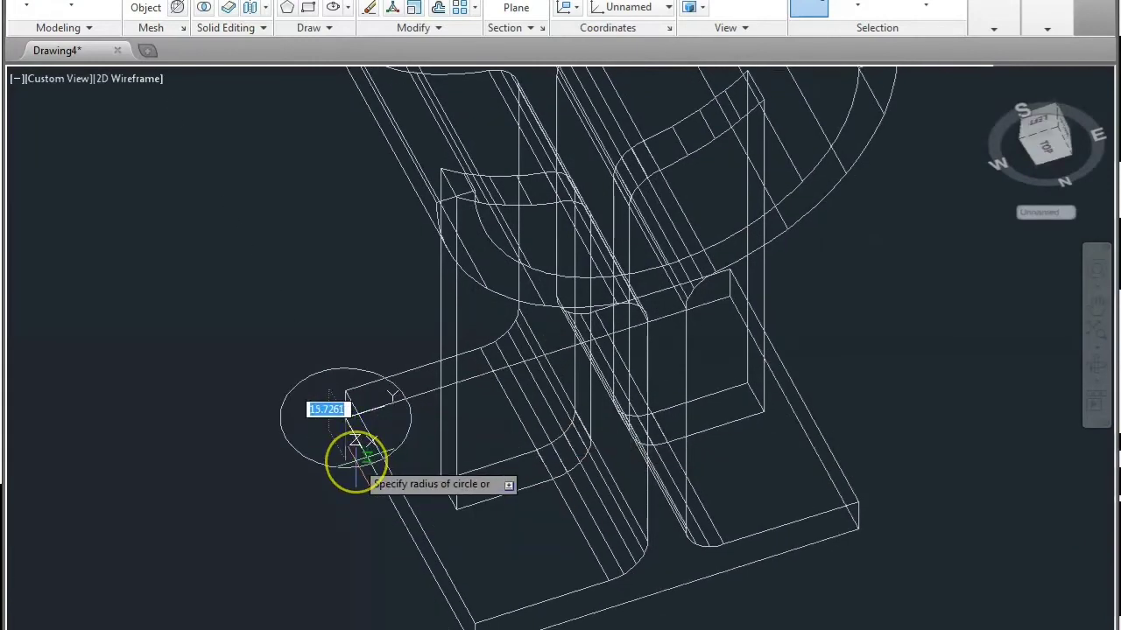
{"action": "key", "text": "Return"}
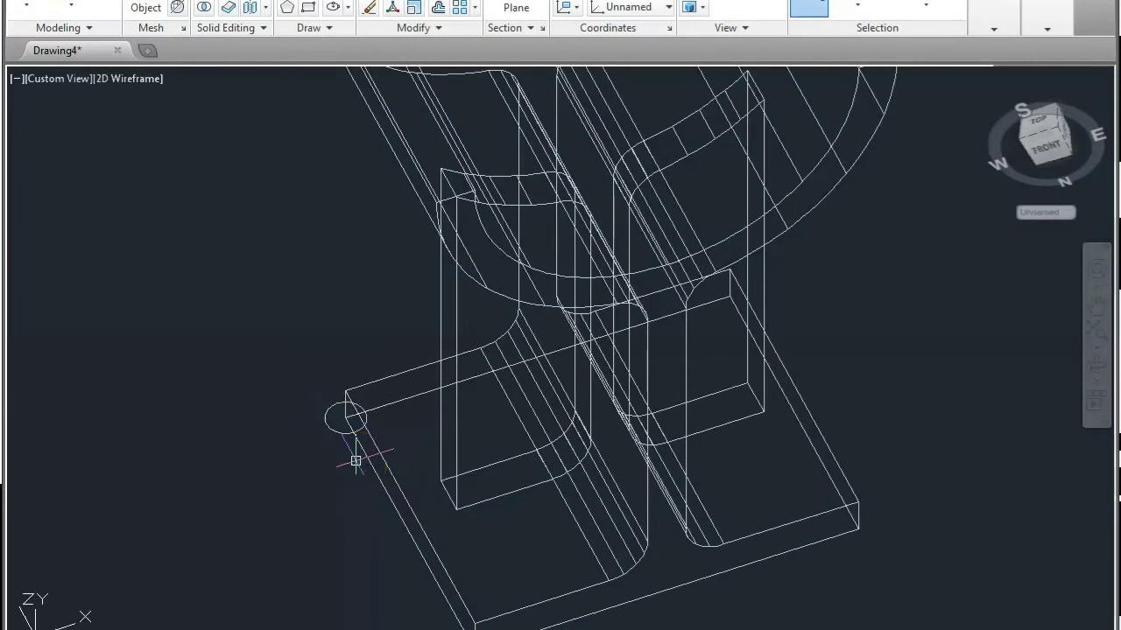
- Move the corner circle 10 units inward along each of the two adjoining base edges
{"action": "scroll", "coordinate": [338, 451], "scroll_direction": "up", "scroll_amount": 2}
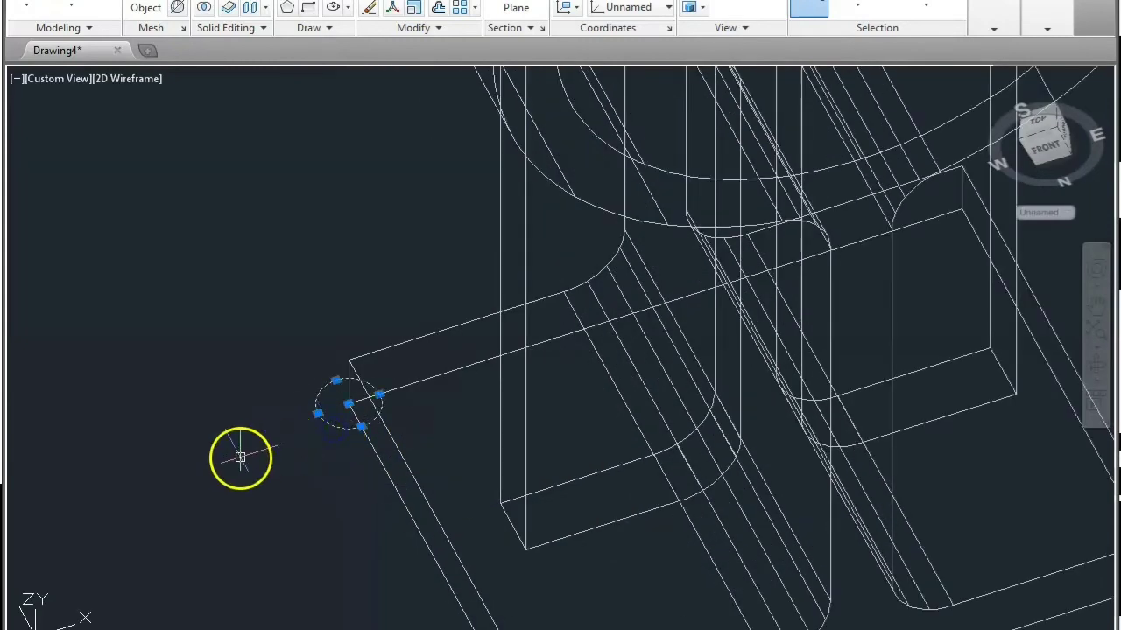
{"action": "key", "text": "Return"}
{"action": "left_click", "coordinate": [185, 503]}
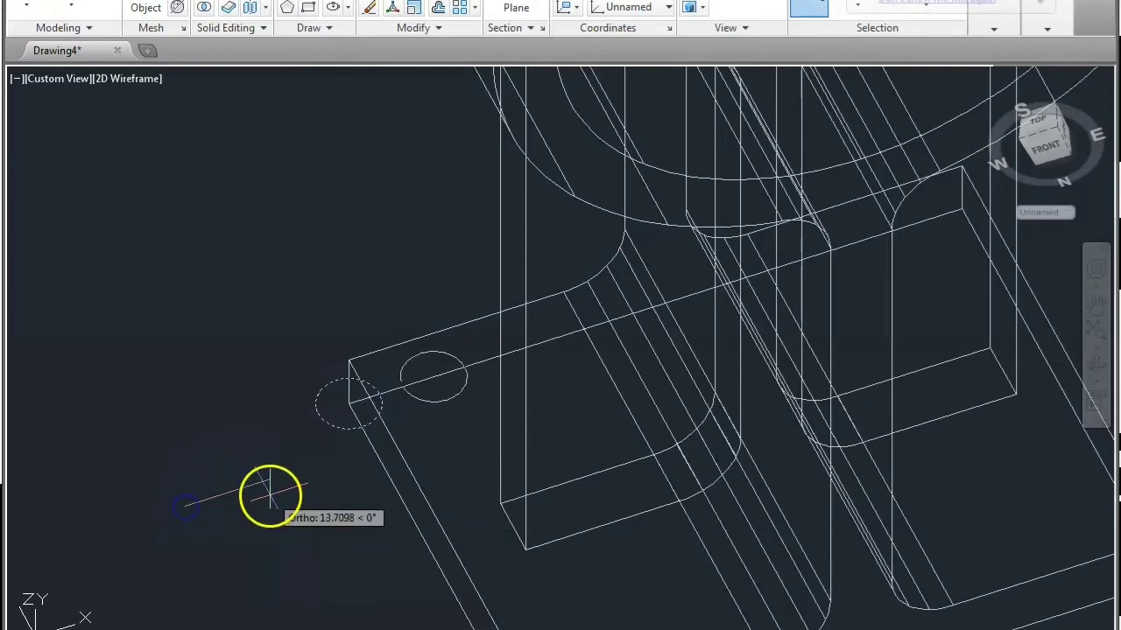
{"action": "type", "text": "5"}
{"action": "key", "text": "Return"}
{"action": "key", "text": "Return"}
{"action": "left_click", "coordinate": [398, 405]}
{"action": "key", "text": "Return"}
{"action": "left_click", "coordinate": [260, 456]}
{"action": "type", "text": "10"}
{"action": "key", "text": "Return"}
- Mirror the circle across the midline of the base's depth, keeping the original
{"action": "middle_click_drag", "start_coordinate": [314, 459], "coordinate": [508, 238], "text": "shift"}
{"action": "middle_click_drag", "start_coordinate": [458, 508], "coordinate": [400, 376]}
{"action": "scroll", "coordinate": [402, 375], "scroll_direction": "up", "scroll_amount": 2}
{"action": "type", "text": "mi"}
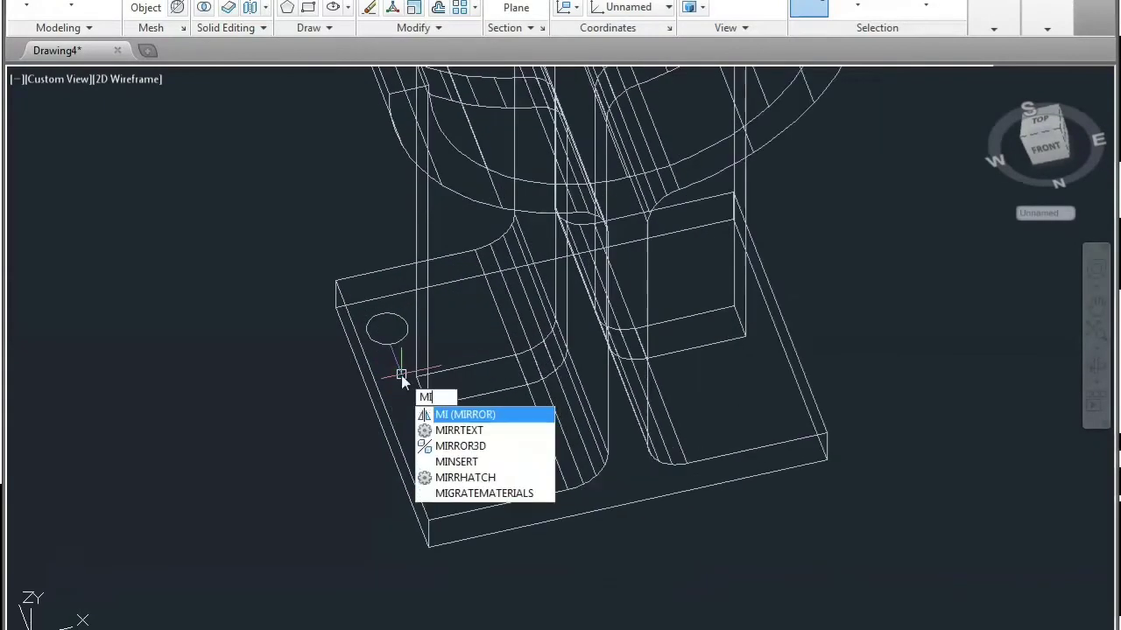
{"action": "key", "text": "Return"}
{"action": "left_click", "coordinate": [378, 342]}
{"action": "right_click", "coordinate": [380, 413]}
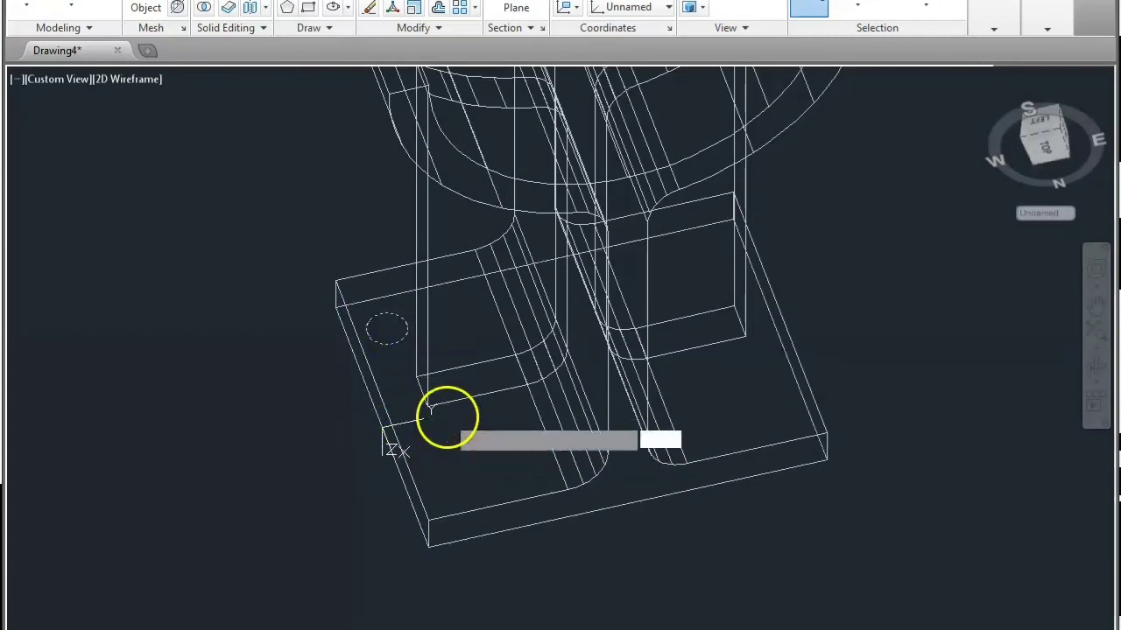
{"action": "key", "text": "Return"}
- Mirror both circles about the midpoint of the base's long edge to the opposite end, keeping the originals
{"action": "key", "text": "Return"}
{"action": "left_click", "coordinate": [450, 496]}
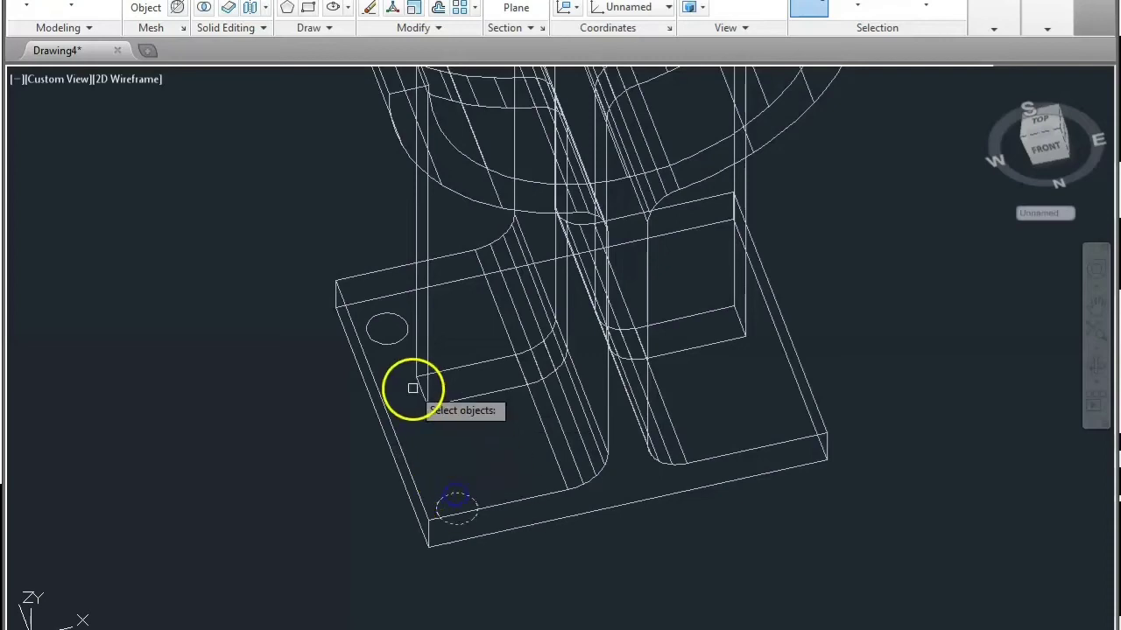
{"action": "left_click", "coordinate": [388, 338]}
{"action": "key", "text": "Return"}
{"action": "left_click", "coordinate": [618, 490]}
{"action": "left_click", "coordinate": [620, 463]}
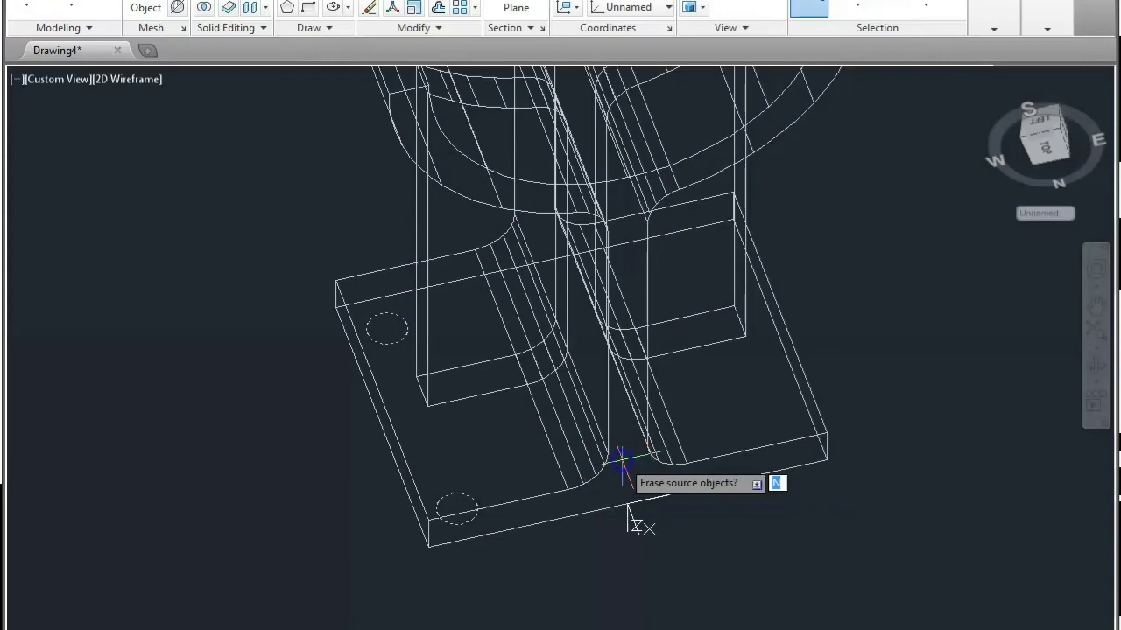
{"action": "key", "text": "Return"}
- Set the visual style to Realistic and orbit to show the circles on the underside of the base
{"action": "middle_click_drag", "start_coordinate": [704, 545], "coordinate": [802, 575], "text": "shift"}
{"action": "middle_click_drag", "start_coordinate": [793, 472], "coordinate": [478, 430], "text": "shift"}
{"action": "left_click", "coordinate": [129, 80]}
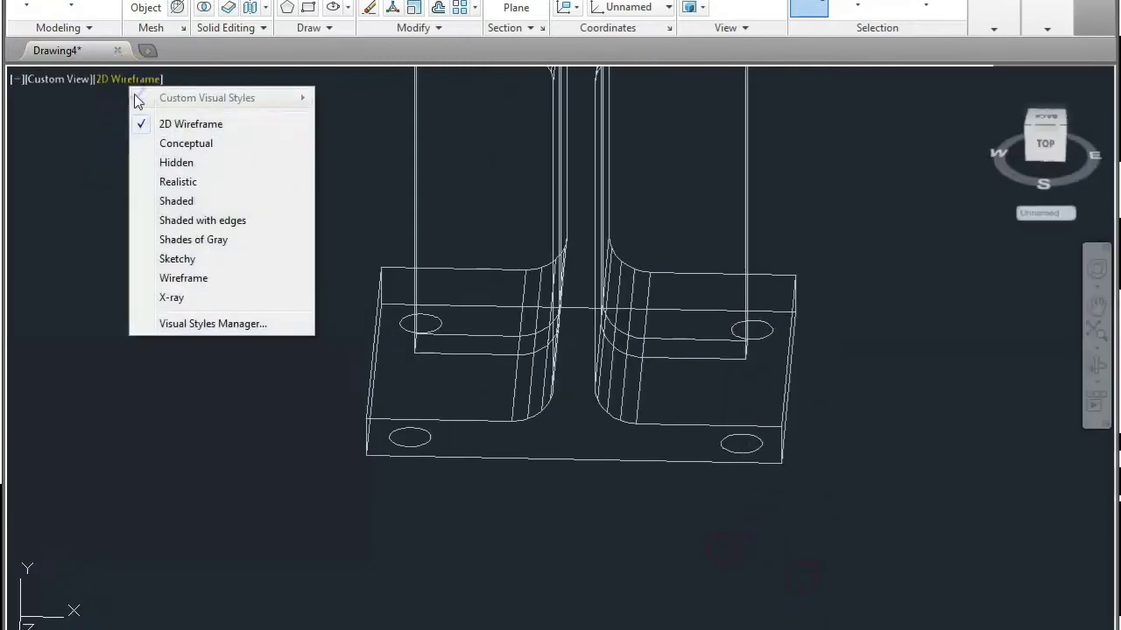
{"action": "left_click", "coordinate": [179, 182]}
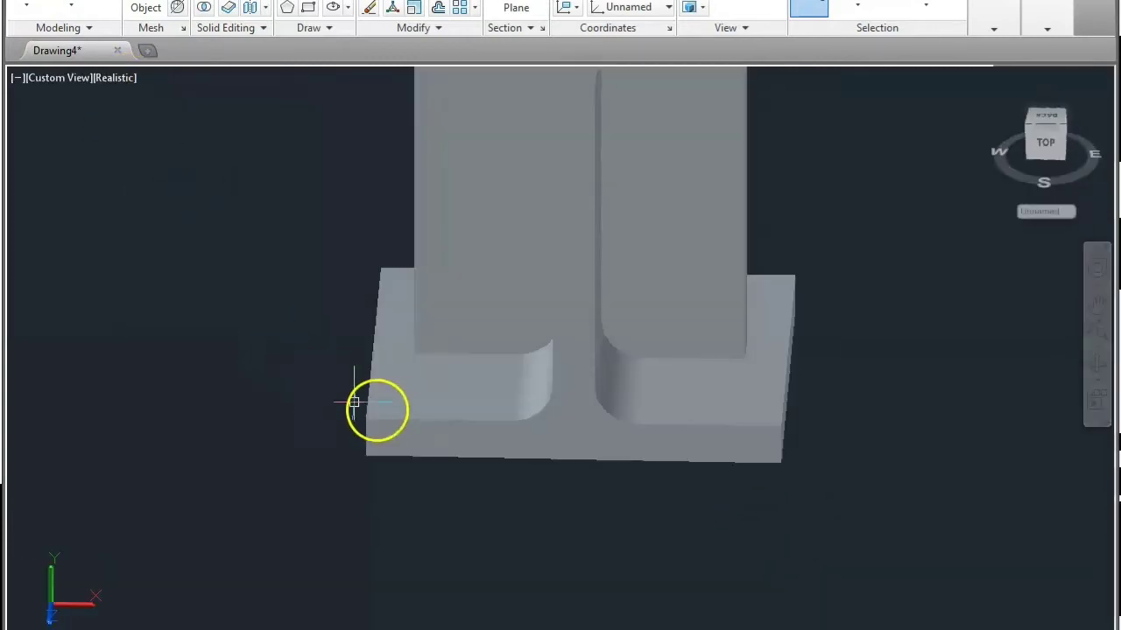
{"action": "middle_click_drag", "start_coordinate": [356, 429], "coordinate": [446, 286], "text": "shift"}
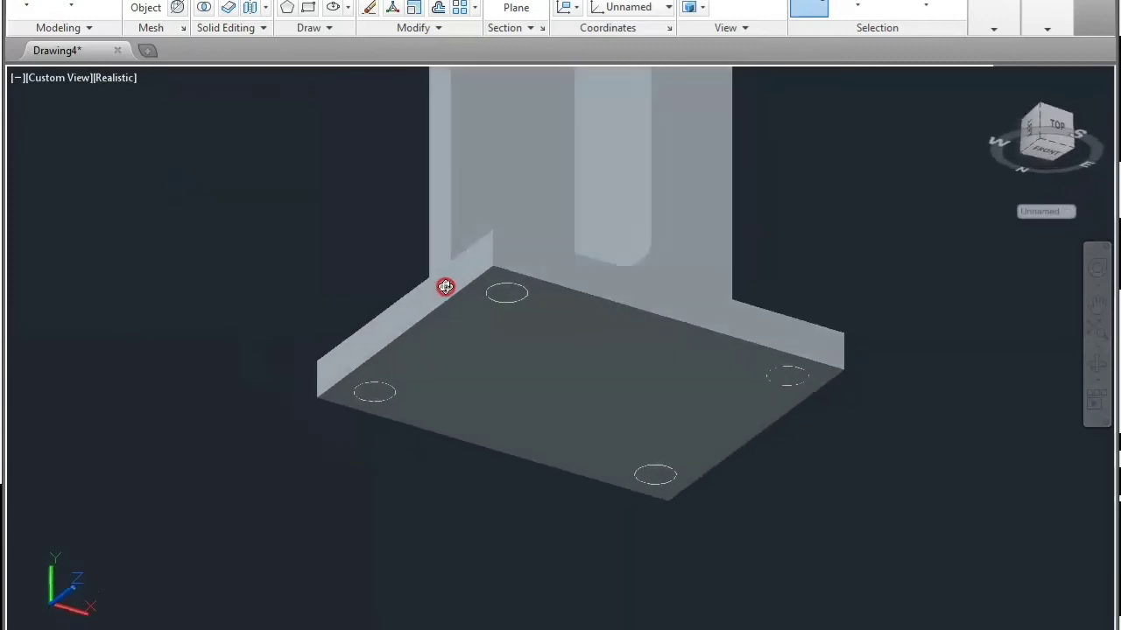
- Cut the four mounting holes by press-pulling each corner circle on the underside through the base
{"action": "left_click", "coordinate": [110, 3]}
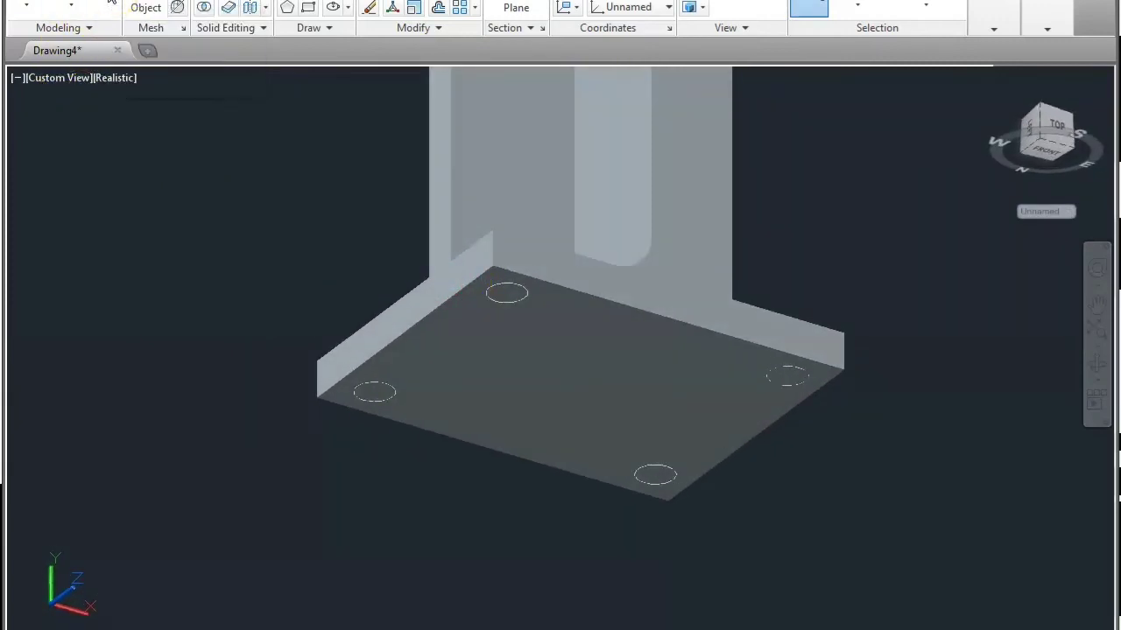
{"action": "left_click", "coordinate": [361, 403]}
{"action": "left_click", "coordinate": [338, 260]}
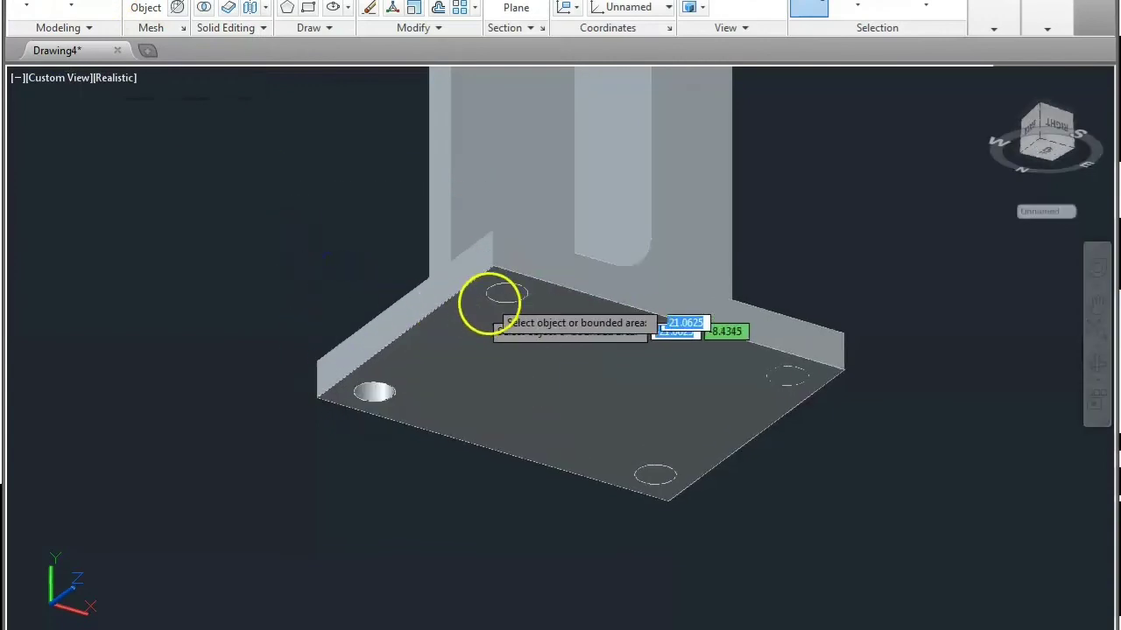
{"action": "left_click", "coordinate": [500, 293]}
{"action": "left_click", "coordinate": [535, 281]}
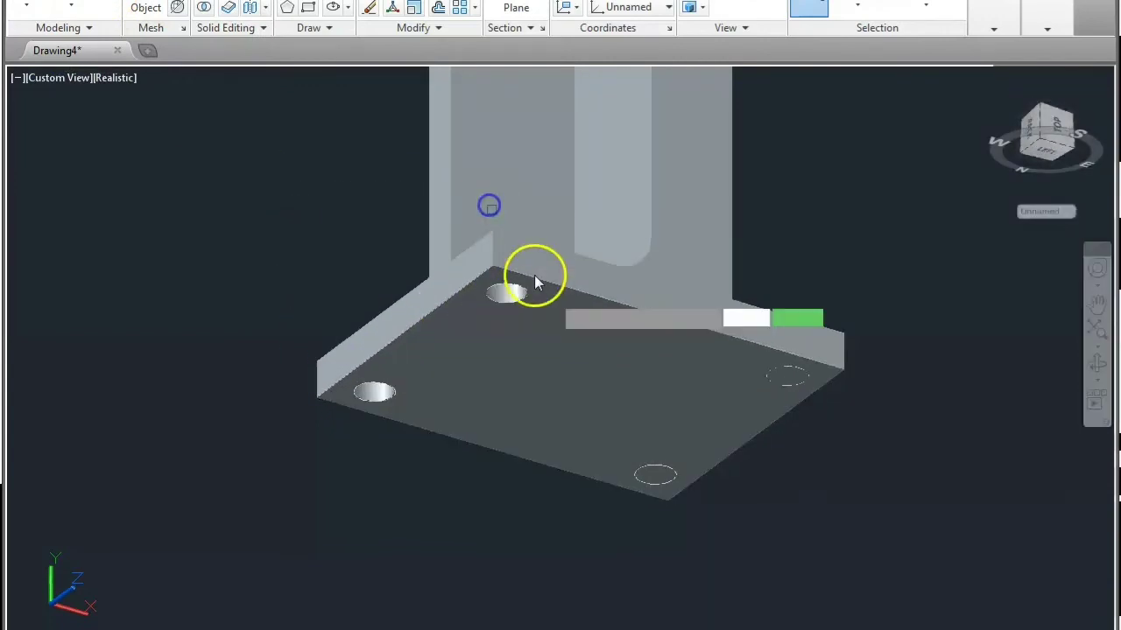
{"action": "left_click", "coordinate": [783, 377]}
{"action": "left_click", "coordinate": [778, 265]}
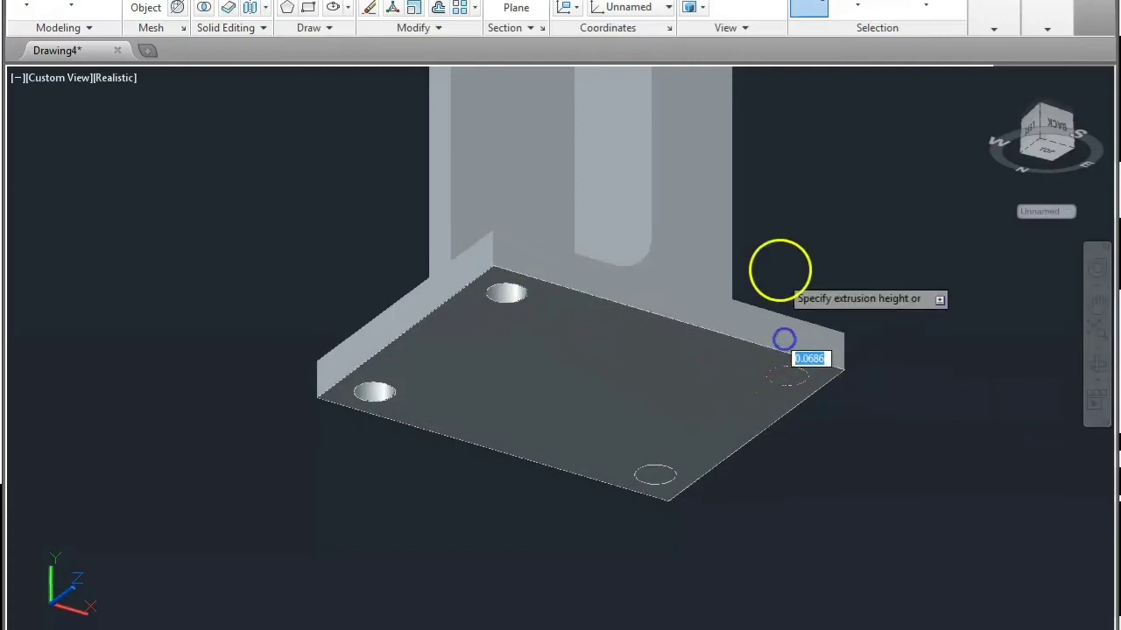
{"action": "left_click", "coordinate": [658, 477]}
{"action": "left_click", "coordinate": [752, 291]}
{"action": "key", "text": "Escape"}
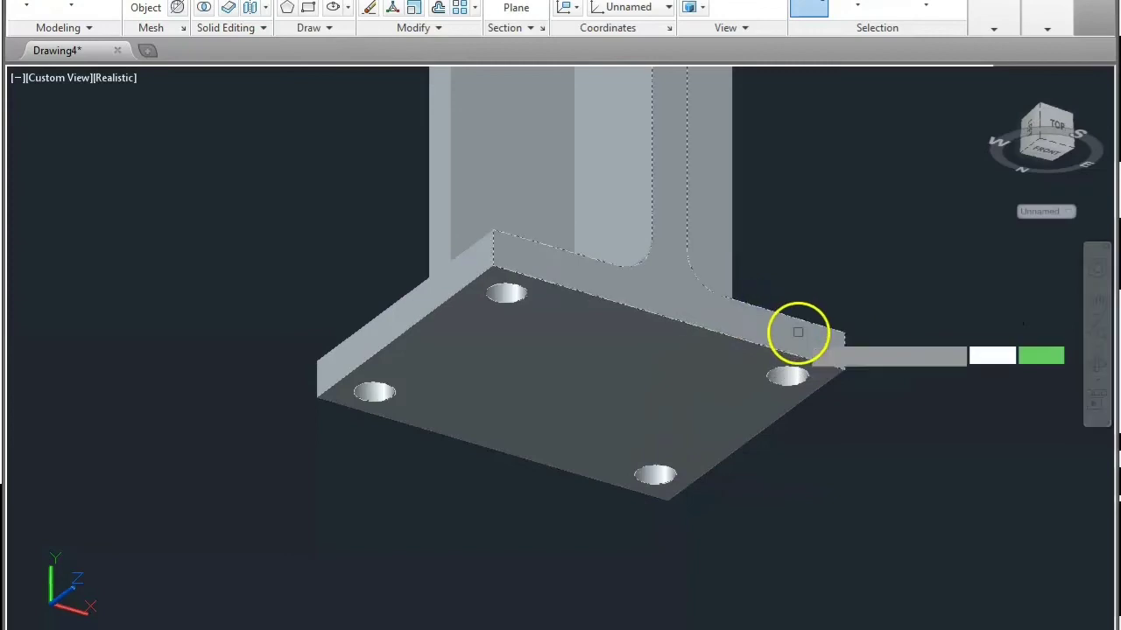
- Orbit around the model to inspect the whole stand obliquely from above
{"action": "scroll", "coordinate": [796, 332], "scroll_direction": "down", "scroll_amount": 5}
{"action": "middle_click_drag", "start_coordinate": [808, 335], "coordinate": [695, 518], "text": "shift"}
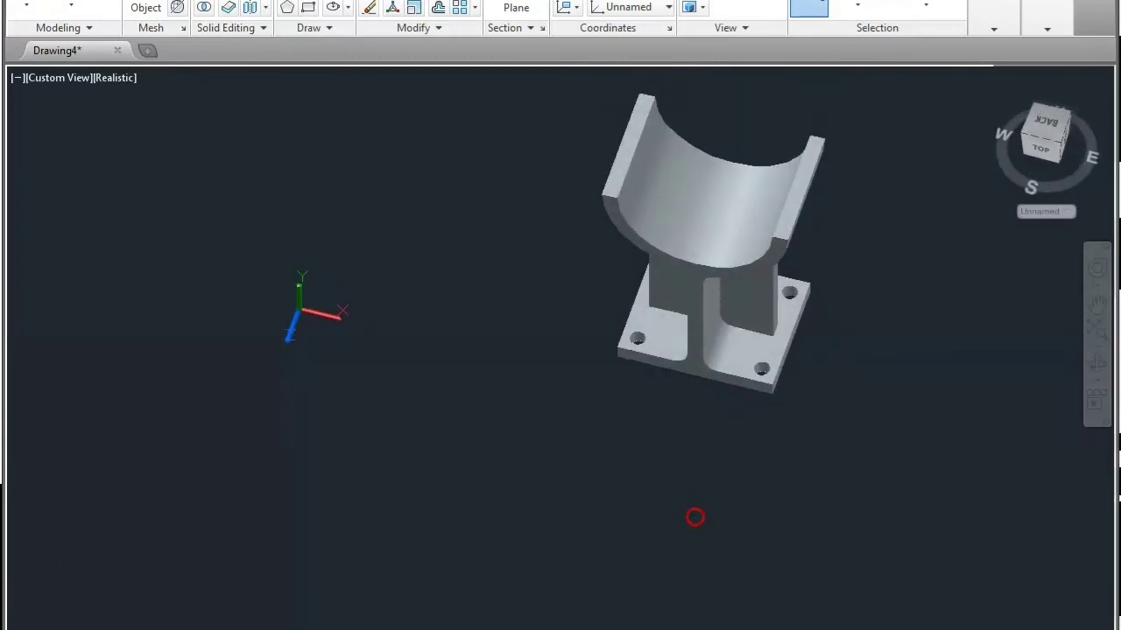
{"action": "left_click", "coordinate": [995, 82]}
{"action": "left_click", "coordinate": [723, 382]}
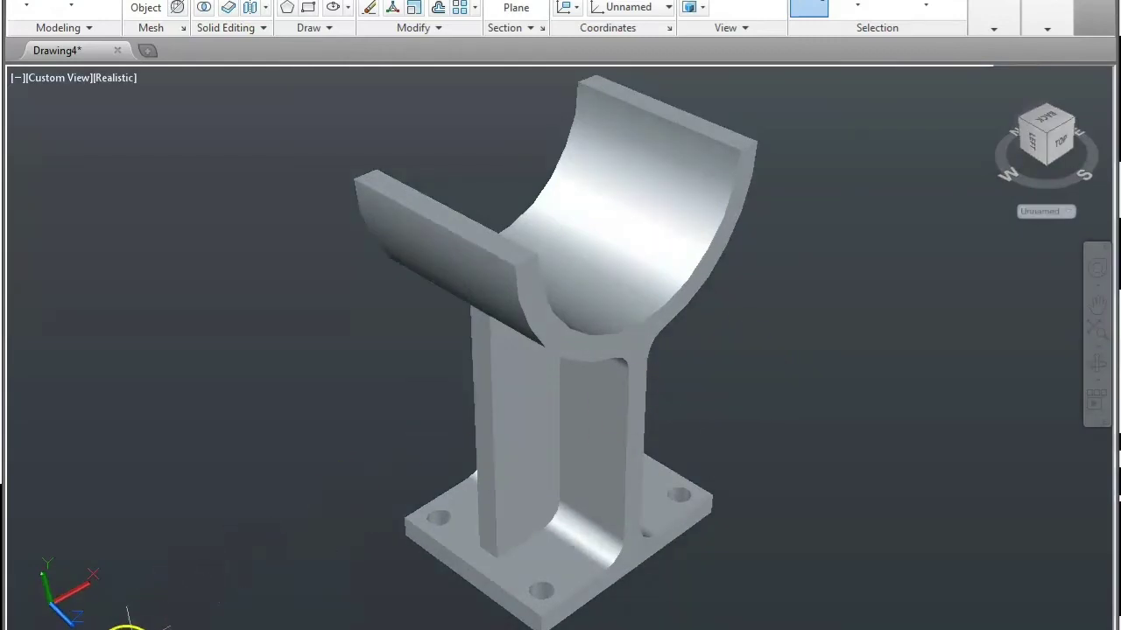
- Open the sheet layout and stretch two opposite corners of its viewport out to the printable margins
{"action": "key", "text": "ctrl+Page_Down"}
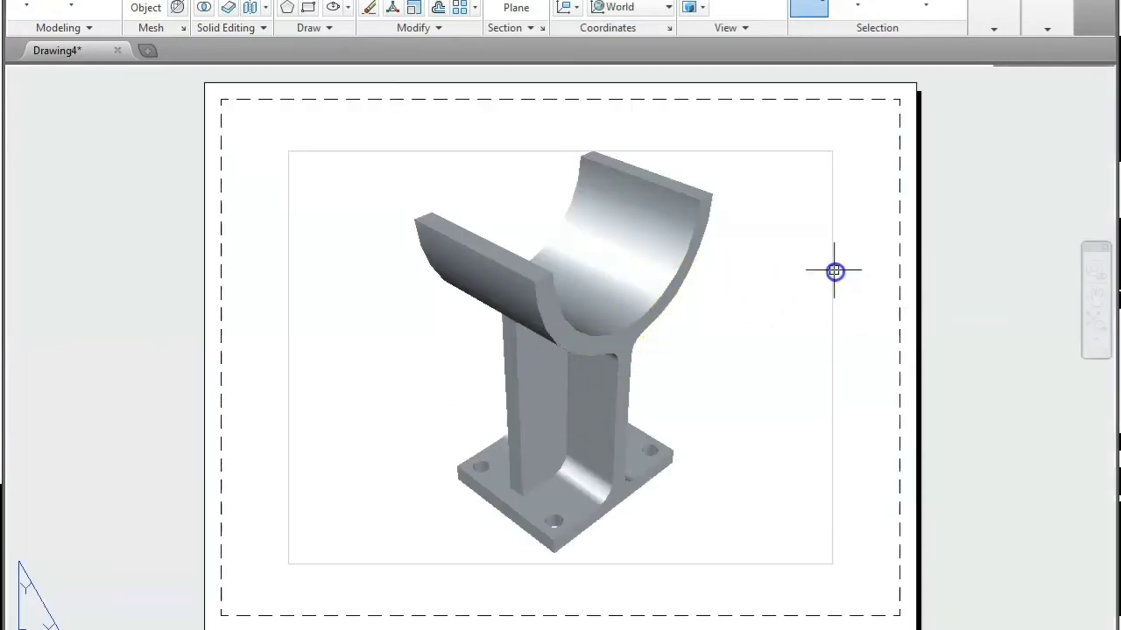
{"action": "left_click", "coordinate": [831, 150]}
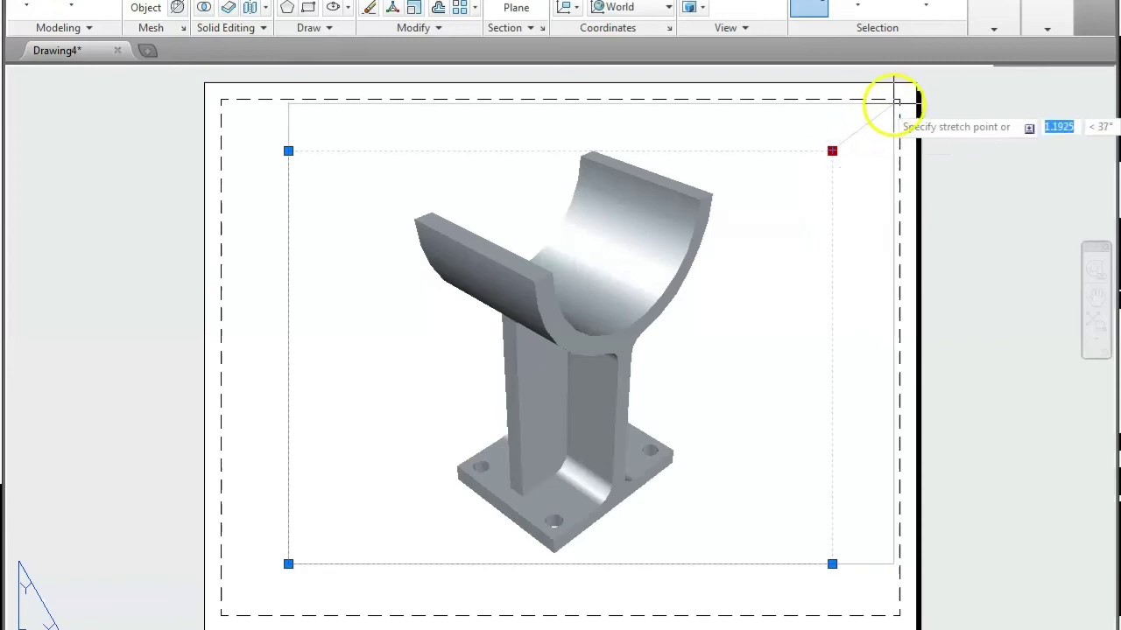
{"action": "left_click", "coordinate": [896, 102]}
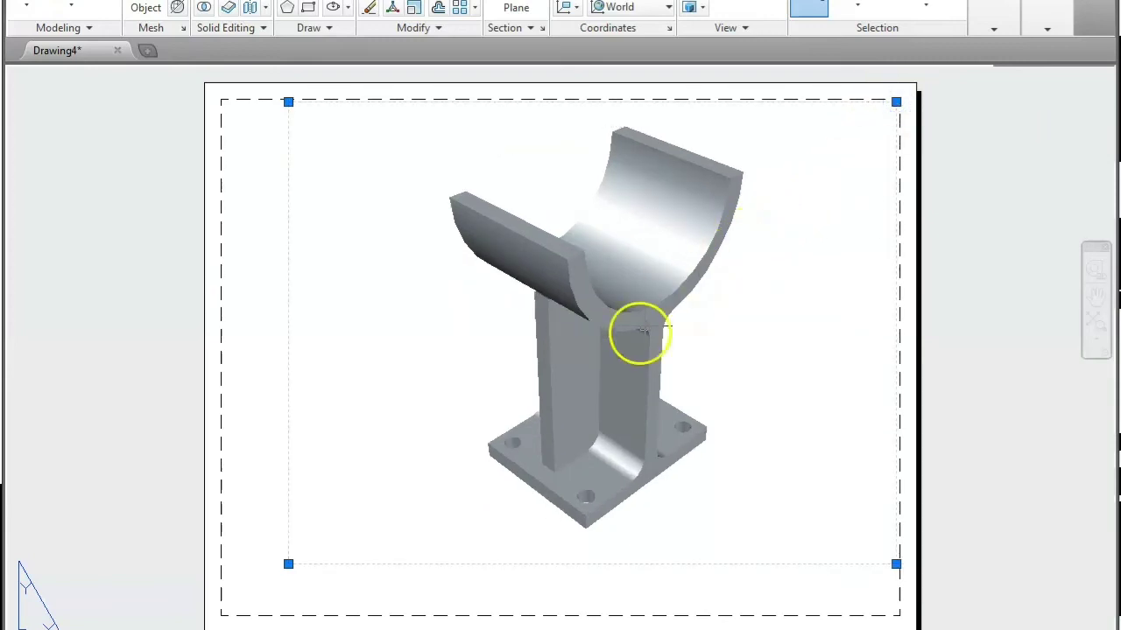
{"action": "left_click", "coordinate": [288, 564]}
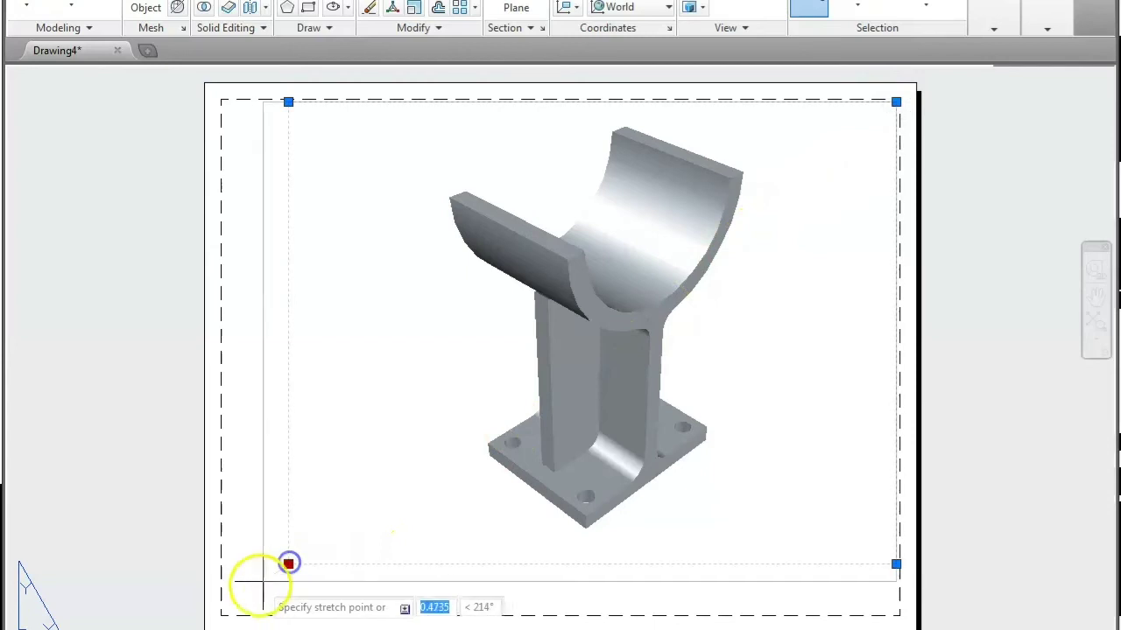
{"action": "left_click", "coordinate": [223, 613]}
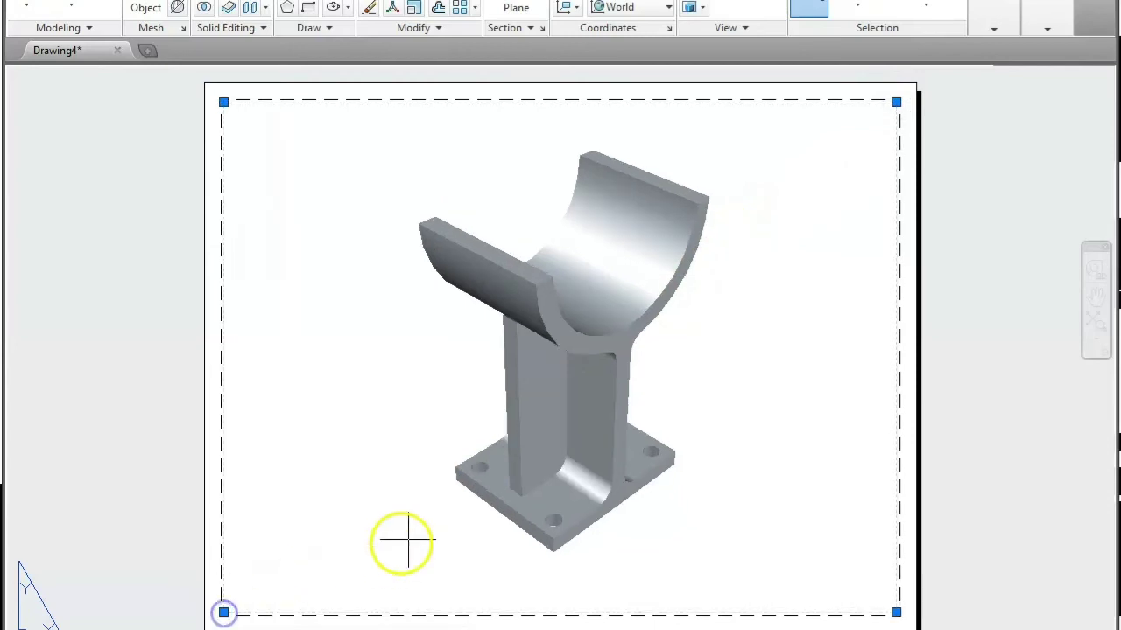
- Activate the layout viewport, set it to the Front view and pan the model out of sight
{"action": "double_click", "coordinate": [724, 414]}
{"action": "middle_click_drag", "start_coordinate": [738, 290], "coordinate": [385, 629]}
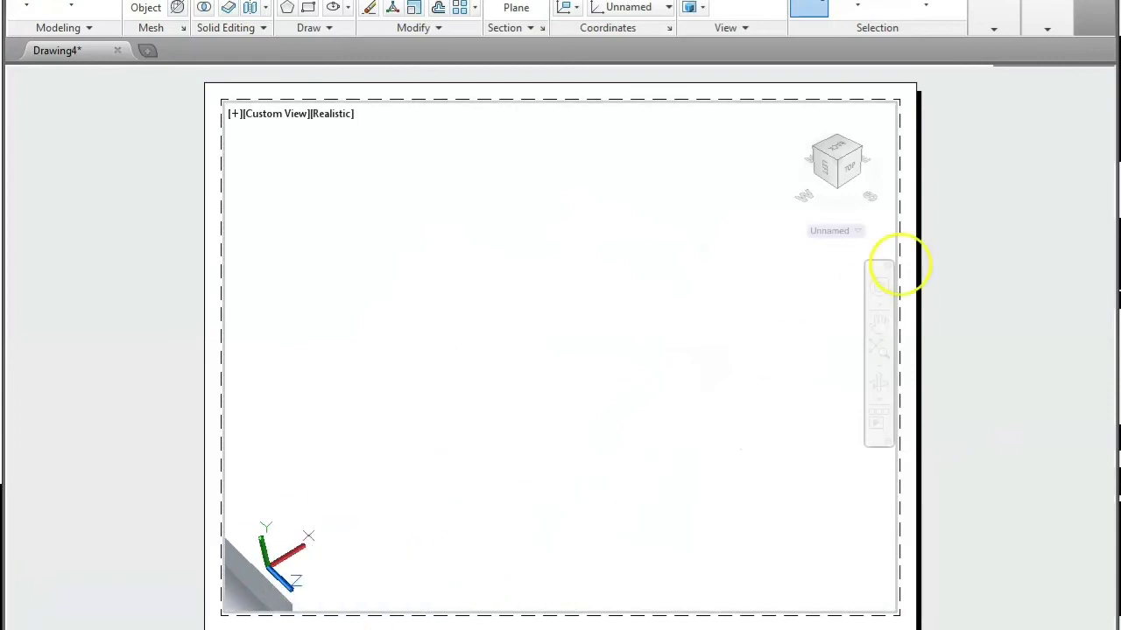
{"action": "left_click", "coordinate": [848, 172]}
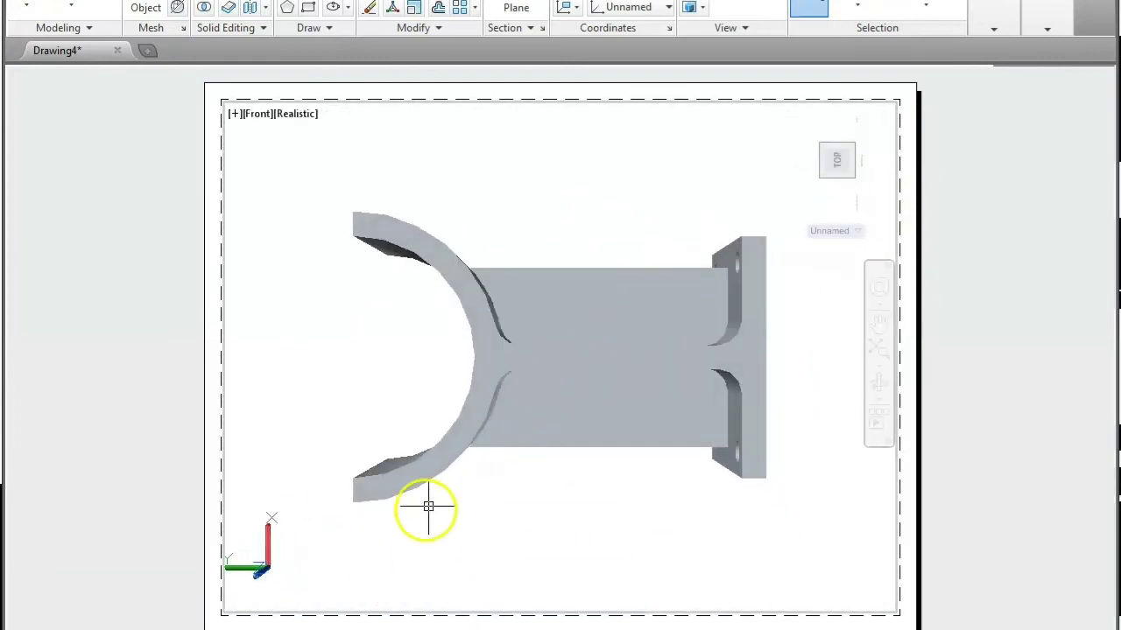
{"action": "middle_click_drag", "start_coordinate": [639, 219], "coordinate": [294, 625]}
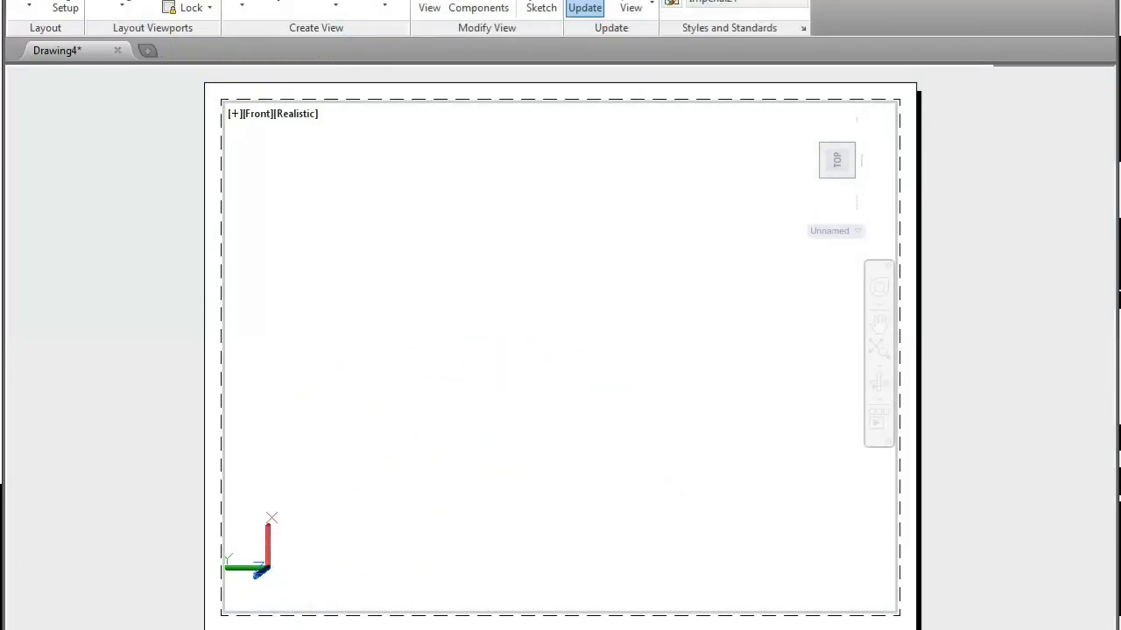
- Create a front base view from model space in the sheet's lower-left area, with projected side, top and isometric views
{"action": "left_click", "coordinate": [243, 7]}
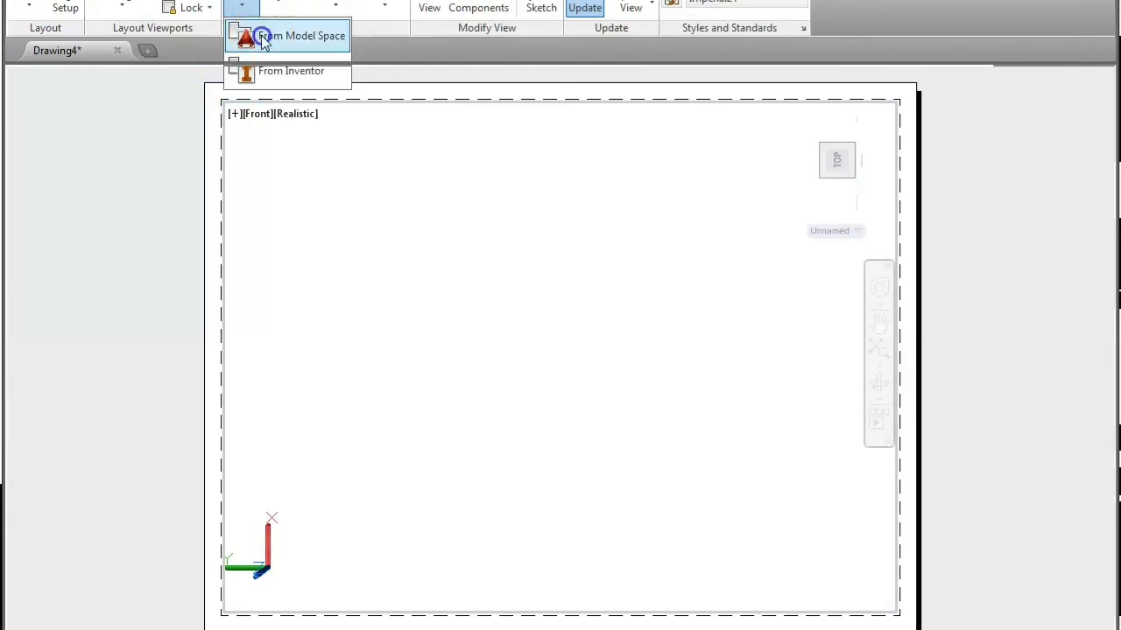
{"action": "left_click", "coordinate": [263, 38]}
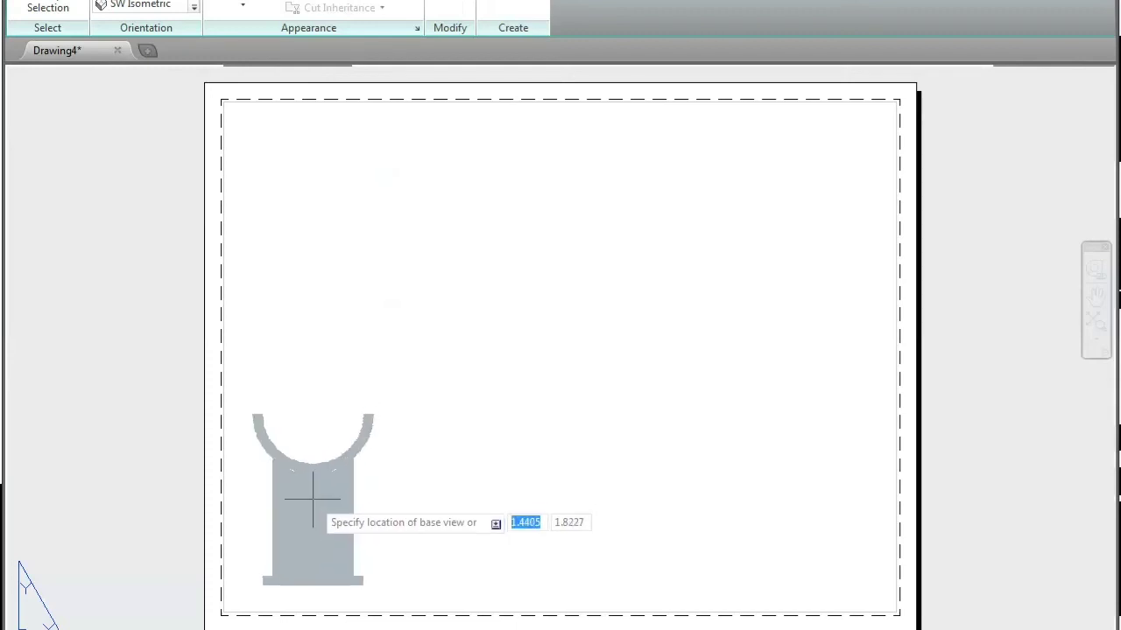
{"action": "left_click", "coordinate": [313, 498]}
{"action": "key", "text": "Return"}
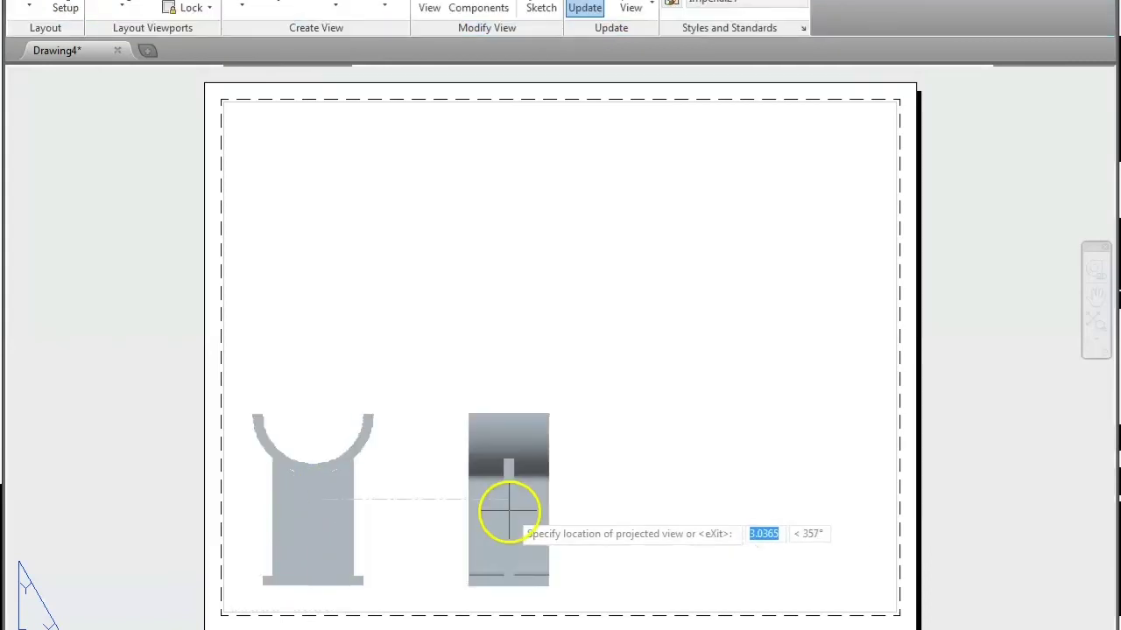
{"action": "left_click", "coordinate": [551, 510]}
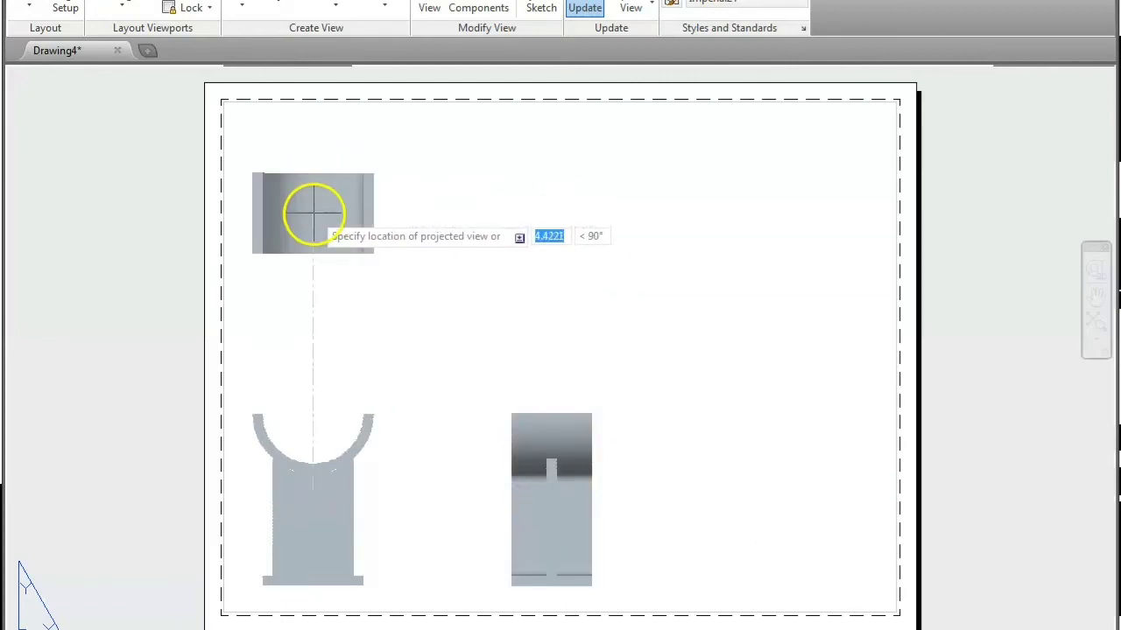
{"action": "left_click", "coordinate": [316, 181]}
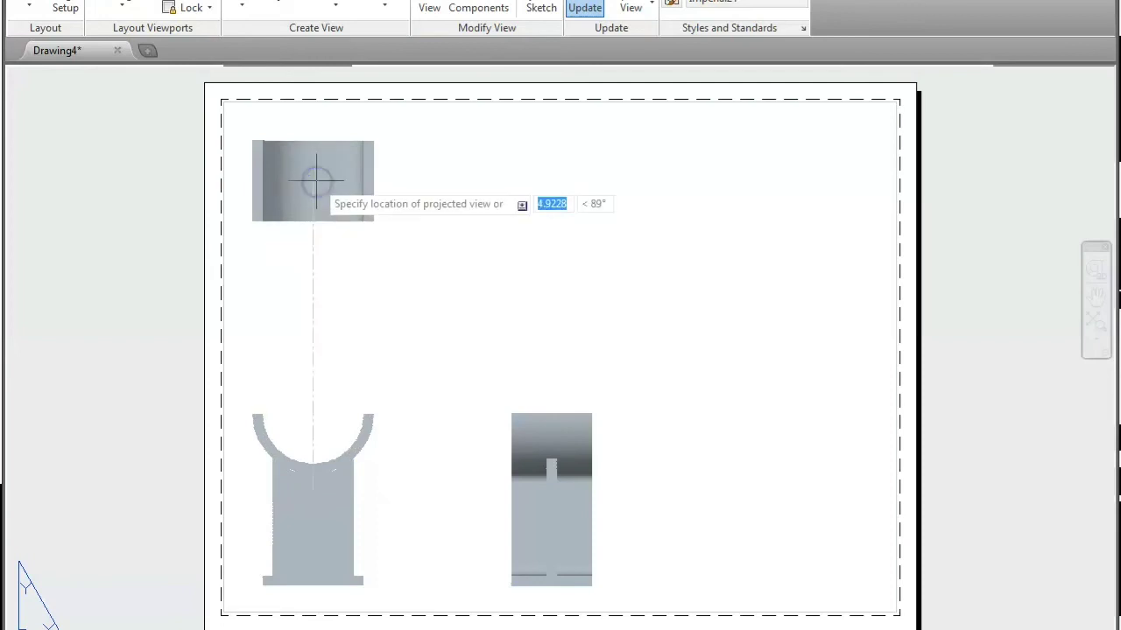
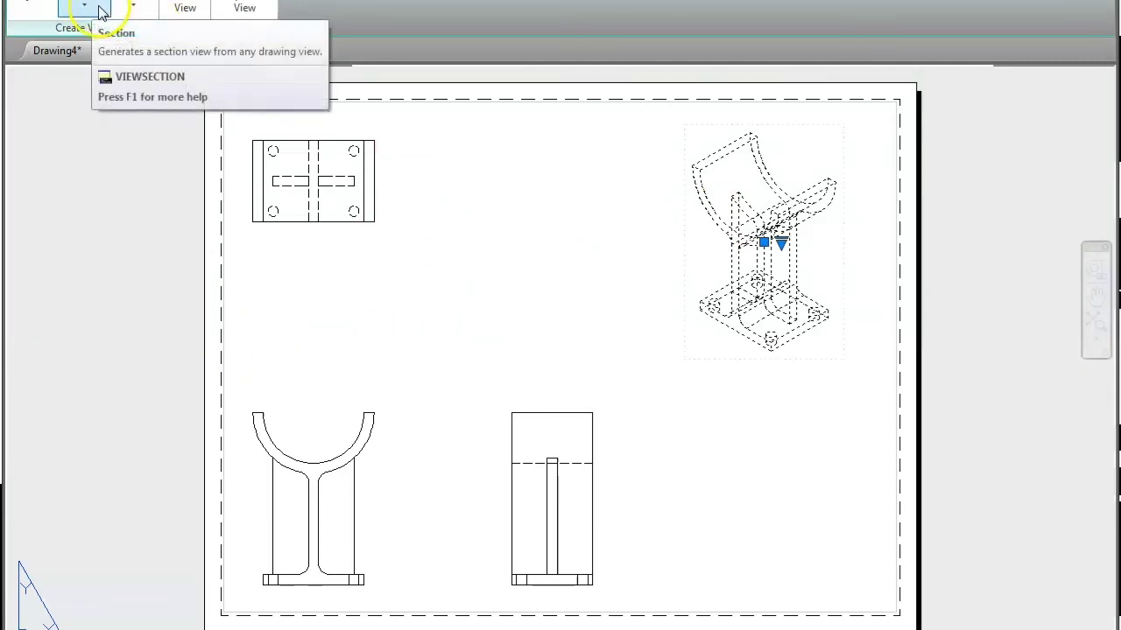
- Change the isometric drawing view's display style to Shaded with visible lines
{"action": "left_click", "coordinate": [145, 12]}
{"action": "left_click", "coordinate": [189, 11]}
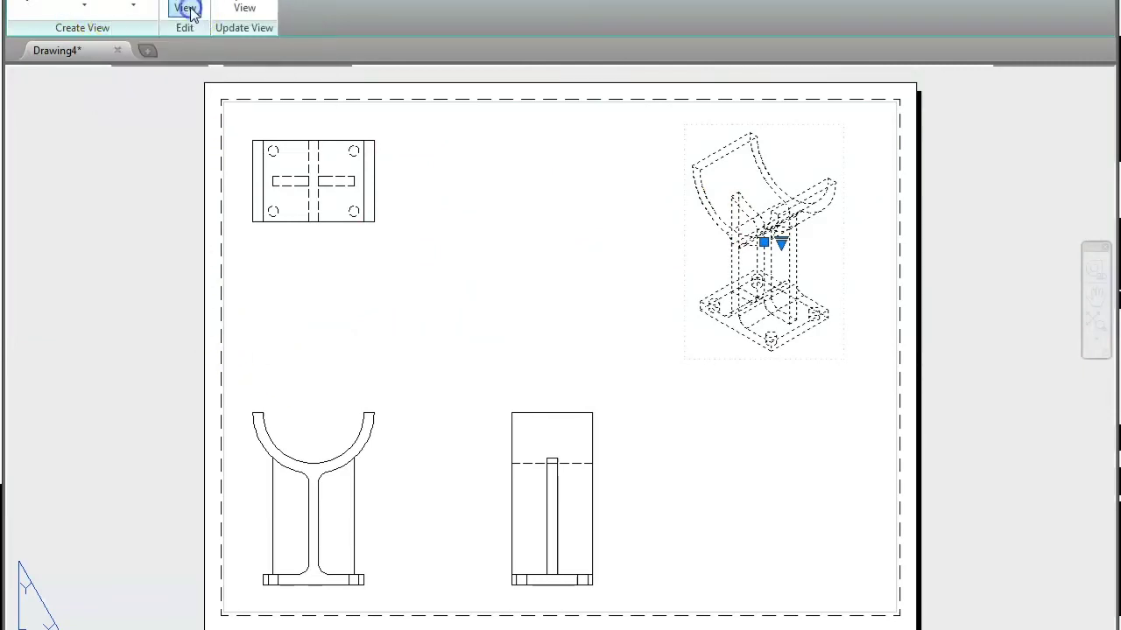
{"action": "left_click", "coordinate": [143, 8]}
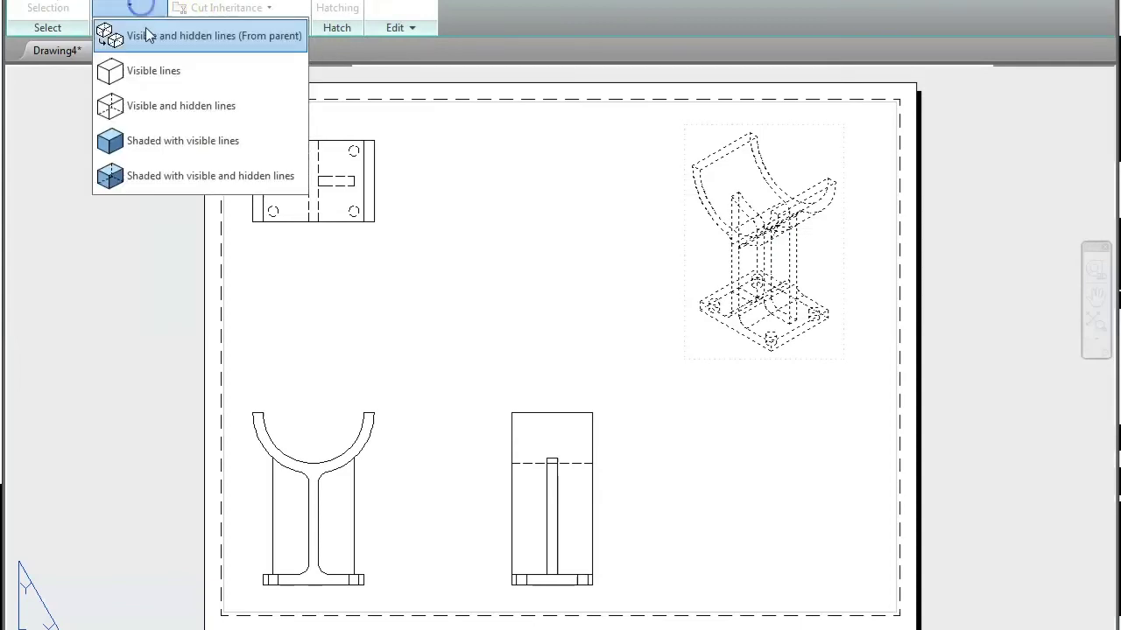
{"action": "left_click", "coordinate": [153, 137]}
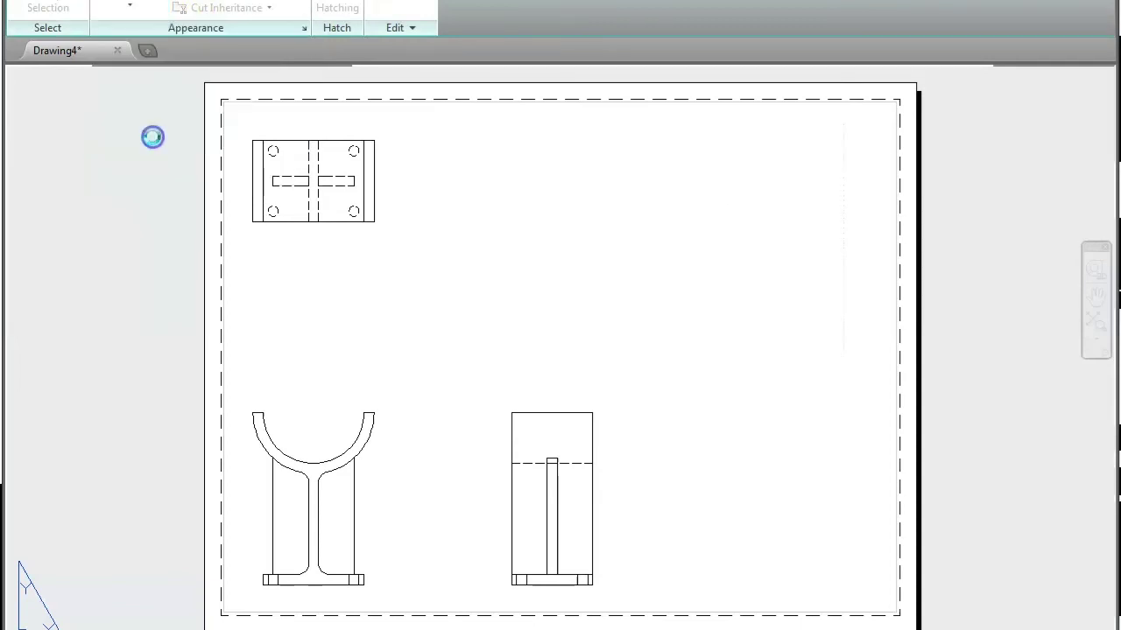
{"action": "left_click", "coordinate": [545, 274]}
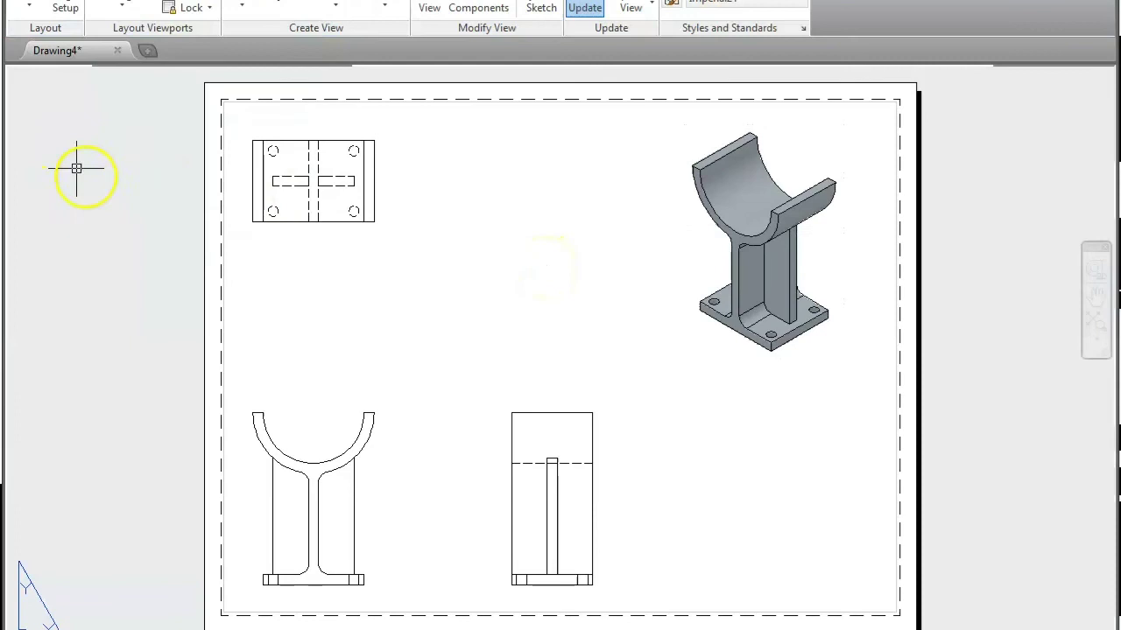
- Move the top view straight down, closer to the front view
{"action": "middle_click_drag", "start_coordinate": [321, 210], "coordinate": [329, 229]}
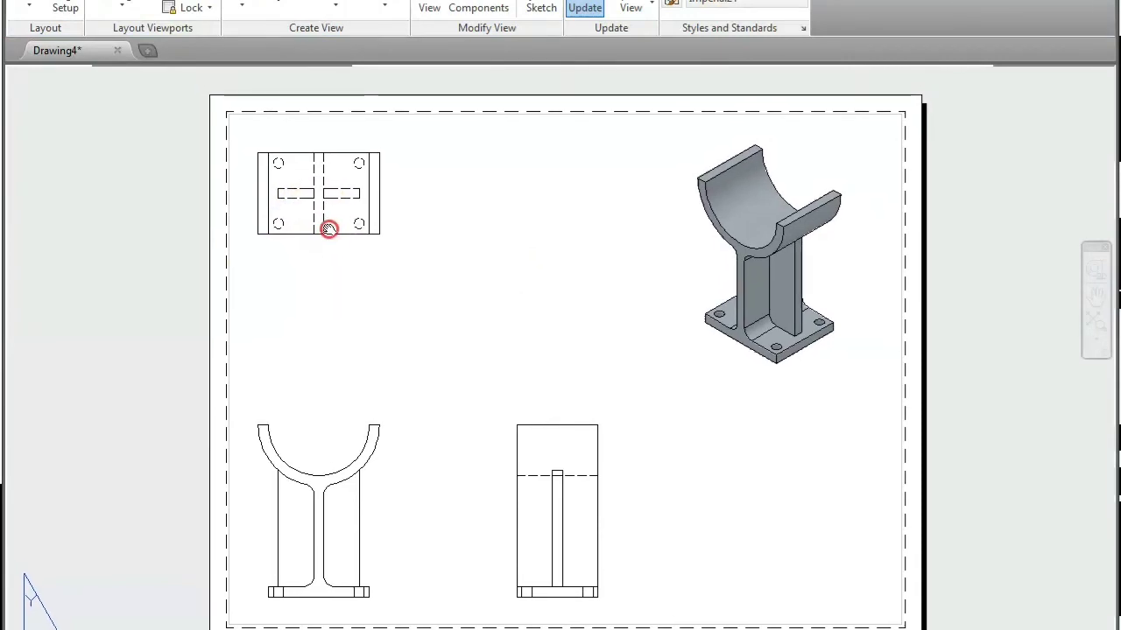
{"action": "scroll", "coordinate": [311, 229], "scroll_direction": "up", "scroll_amount": 2}
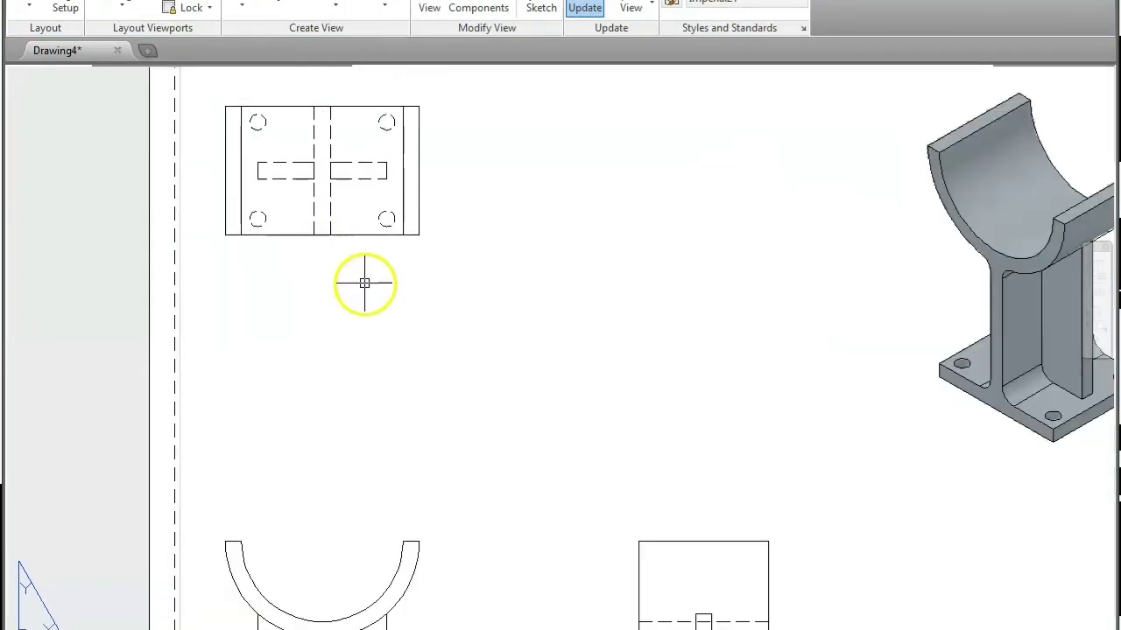
{"action": "scroll", "coordinate": [382, 307], "scroll_direction": "up", "scroll_amount": 1}
{"action": "left_click", "coordinate": [435, 288]}
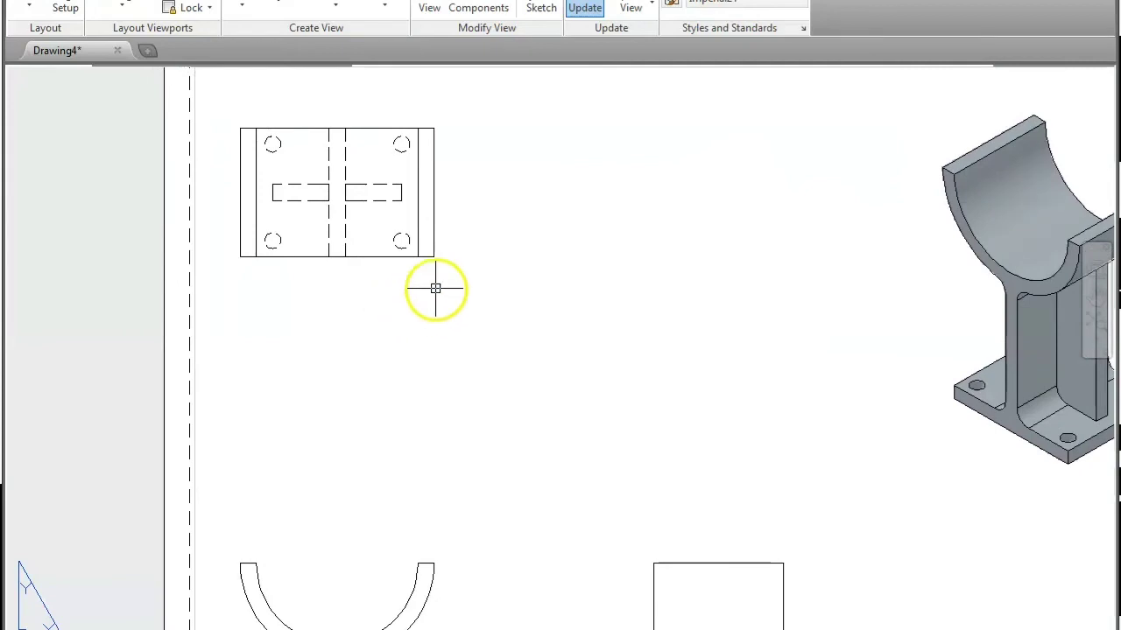
{"action": "scroll", "coordinate": [484, 271], "scroll_direction": "down", "scroll_amount": 2}
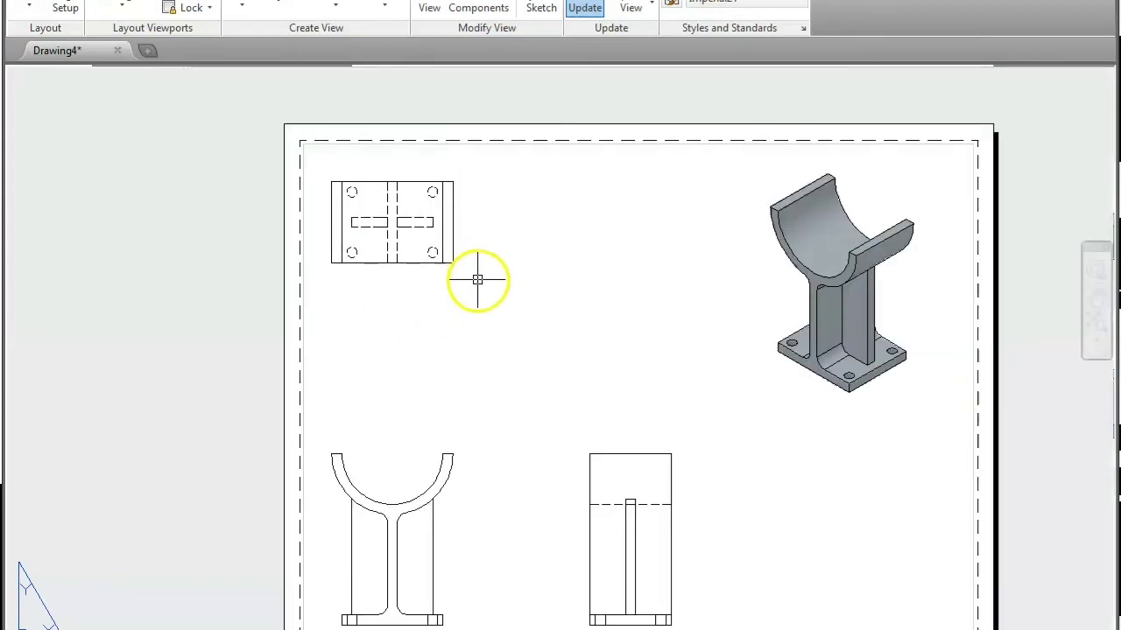
{"action": "left_click", "coordinate": [428, 253]}
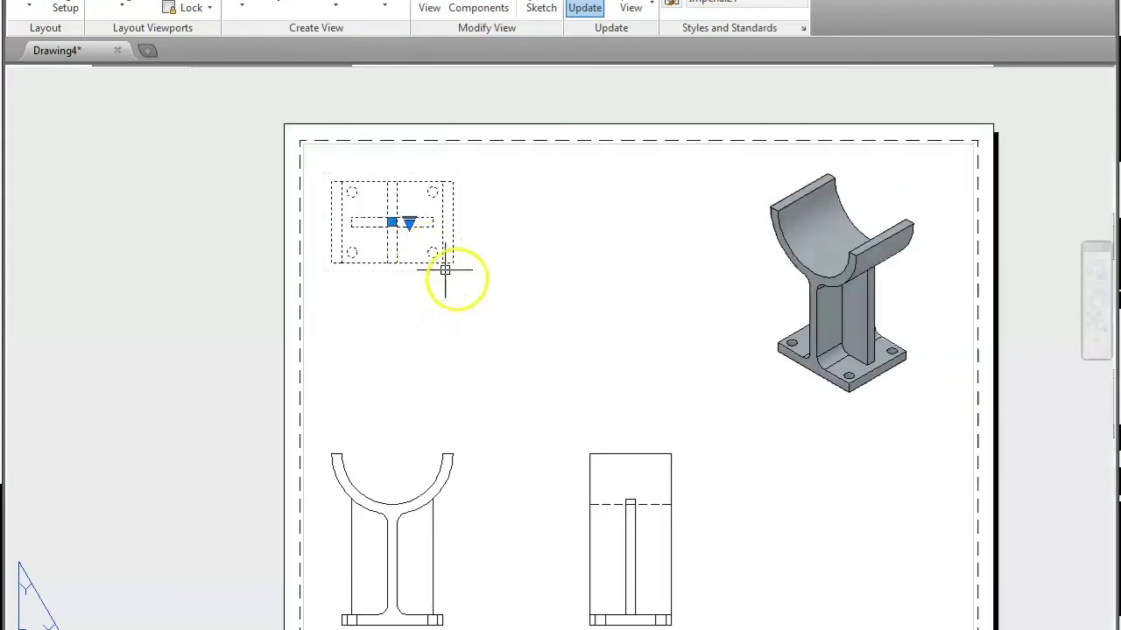
{"action": "type", "text": "m"}
{"action": "key", "text": "Return"}
{"action": "left_click", "coordinate": [508, 263]}
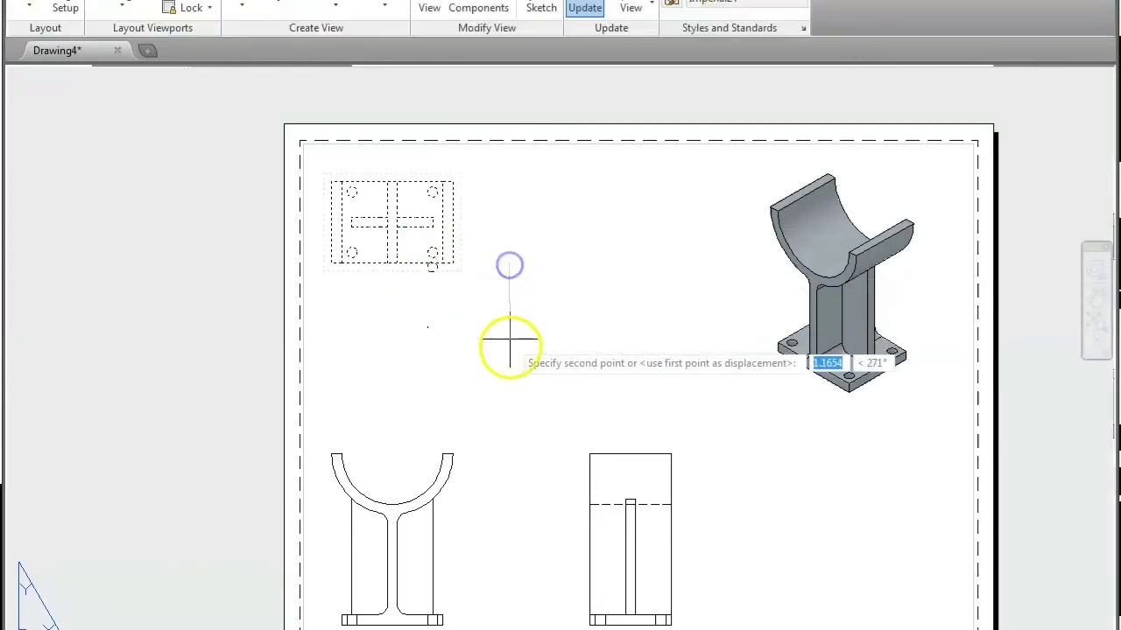
{"action": "left_click", "coordinate": [510, 349]}
- Move the side view horizontally, closer to the front view
{"action": "left_click", "coordinate": [602, 454]}
{"action": "key", "text": "Return"}
{"action": "left_click", "coordinate": [606, 415]}
{"action": "left_click", "coordinate": [585, 376]}
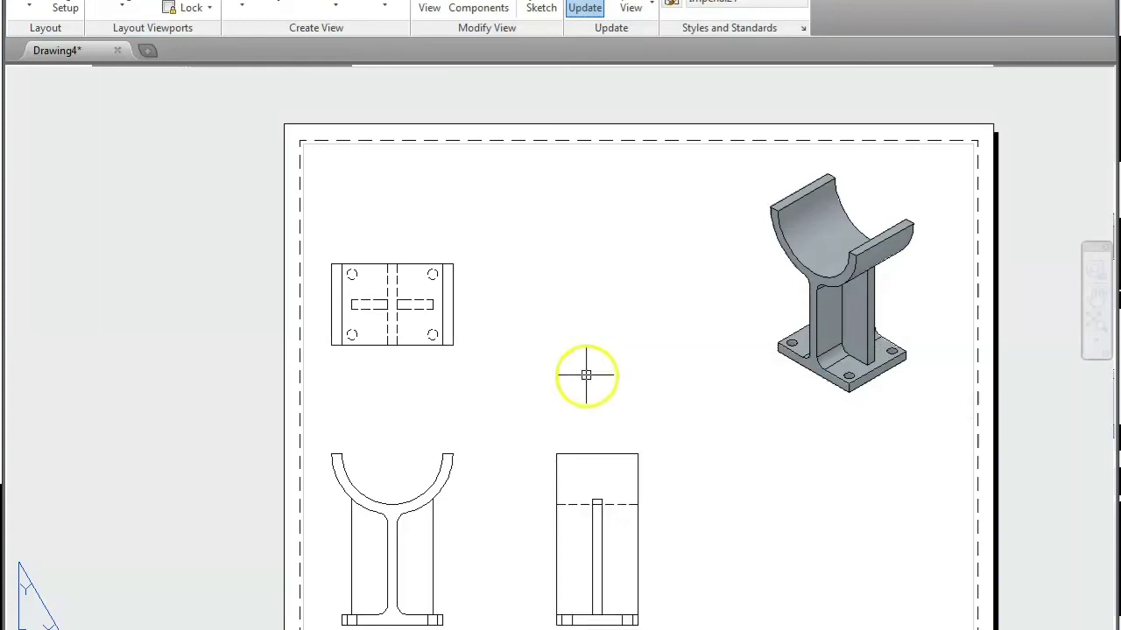
- Move the isometric view inward from the sheet's right margin, closer to the other views
{"action": "scroll", "coordinate": [588, 366], "scroll_direction": "down", "scroll_amount": 2}
{"action": "left_click", "coordinate": [712, 324]}
{"action": "key", "text": "Return"}
{"action": "left_click", "coordinate": [649, 294]}
{"action": "left_click", "coordinate": [601, 300]}
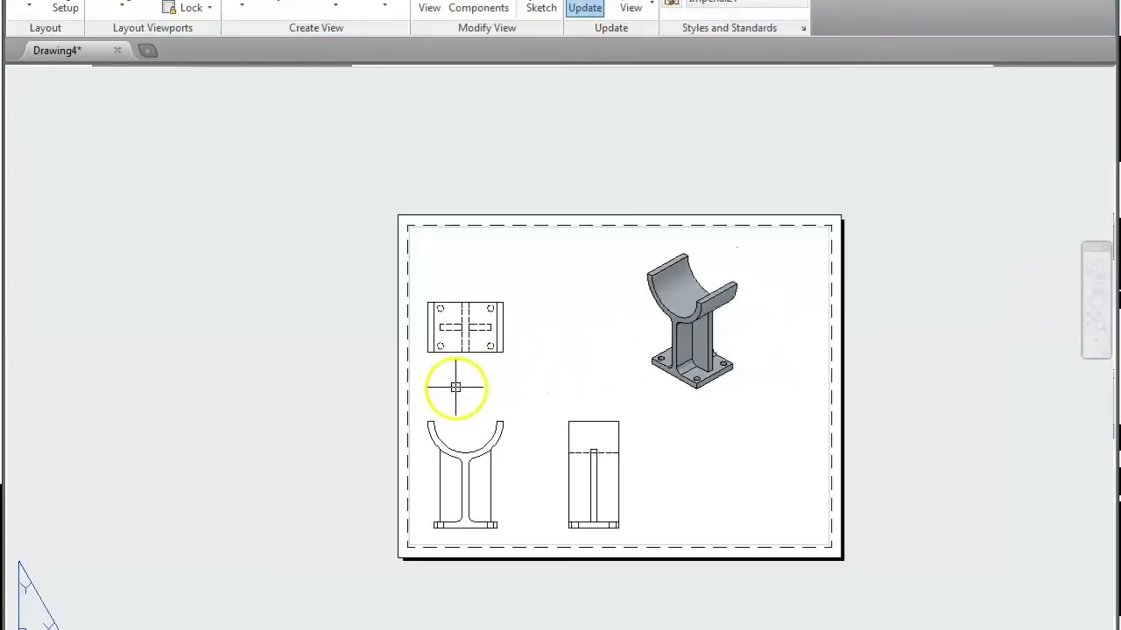
- Add a linear dimension for the overall width of the top view, placed above its upper edge
{"action": "scroll", "coordinate": [455, 386], "scroll_direction": "up", "scroll_amount": 2}
{"action": "middle_click_drag", "start_coordinate": [489, 402], "coordinate": [508, 351]}
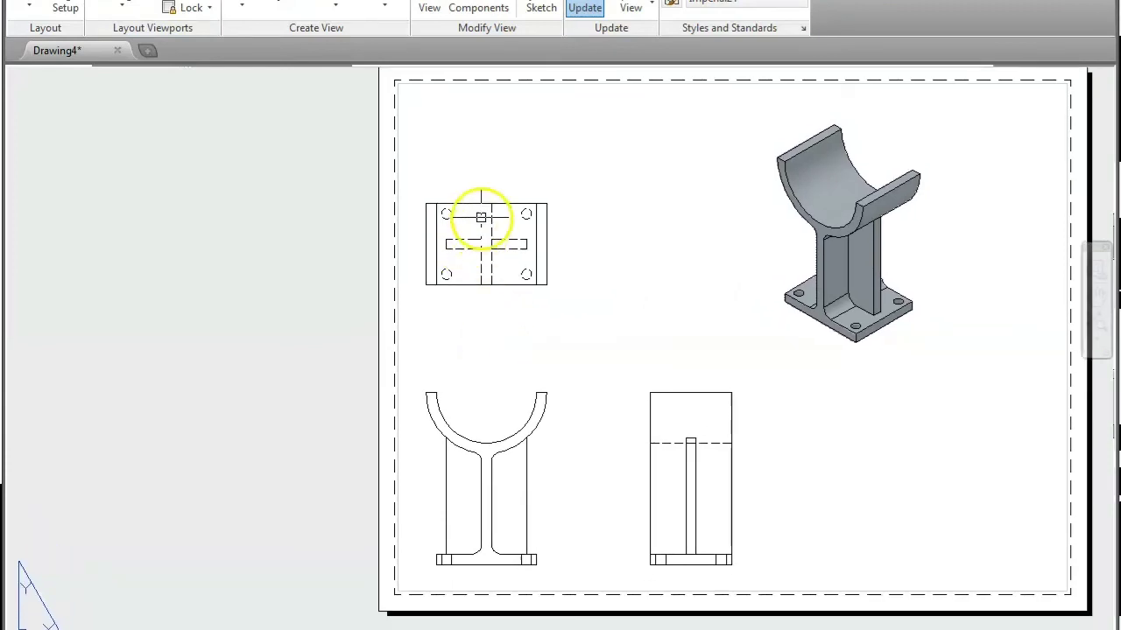
{"action": "left_click", "coordinate": [354, 1]}
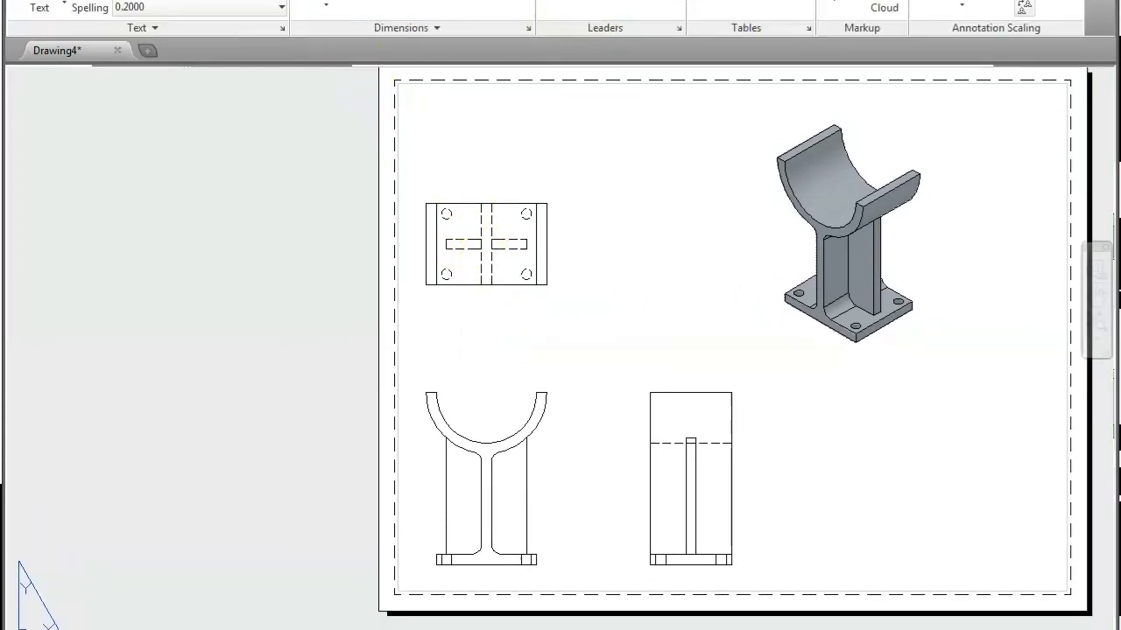
{"action": "left_click", "coordinate": [324, 7]}
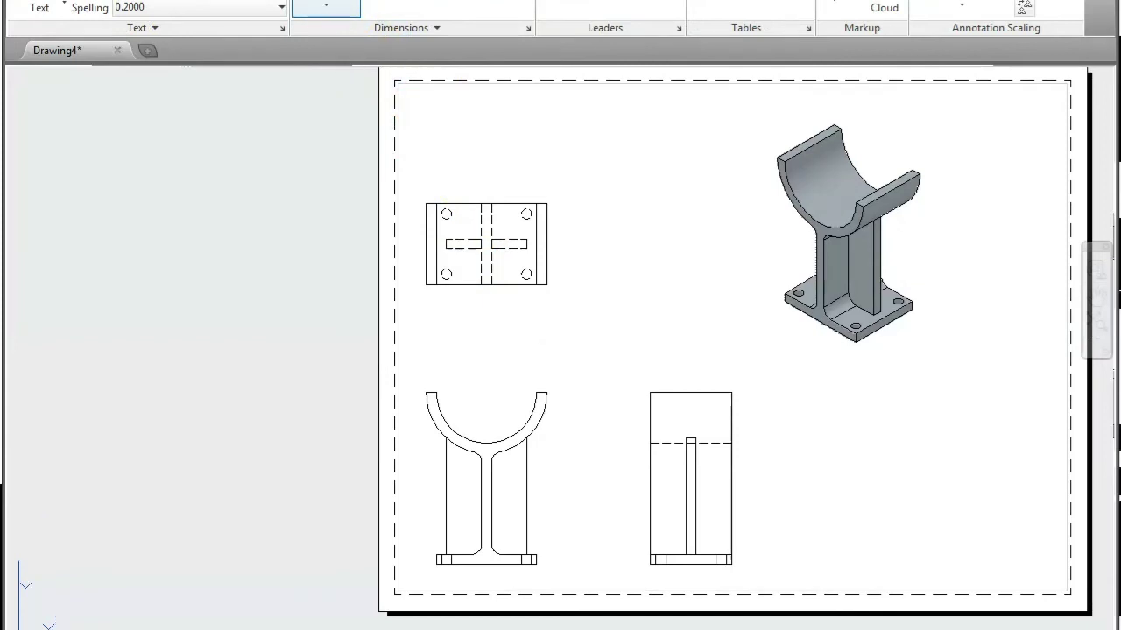
{"action": "left_click", "coordinate": [425, 203]}
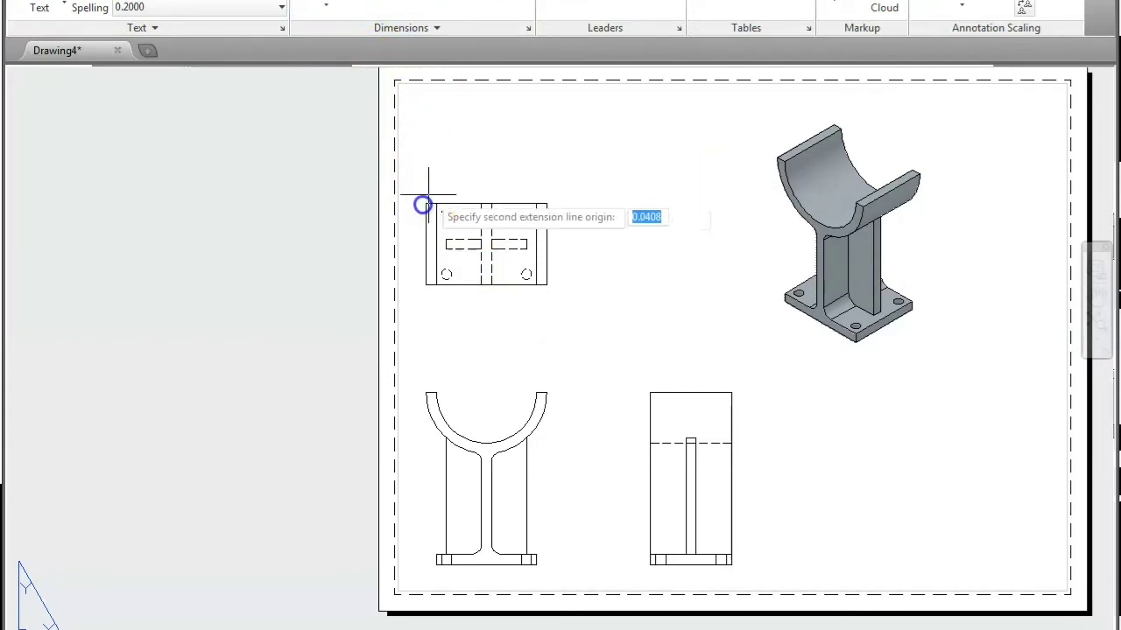
{"action": "left_click", "coordinate": [545, 206]}
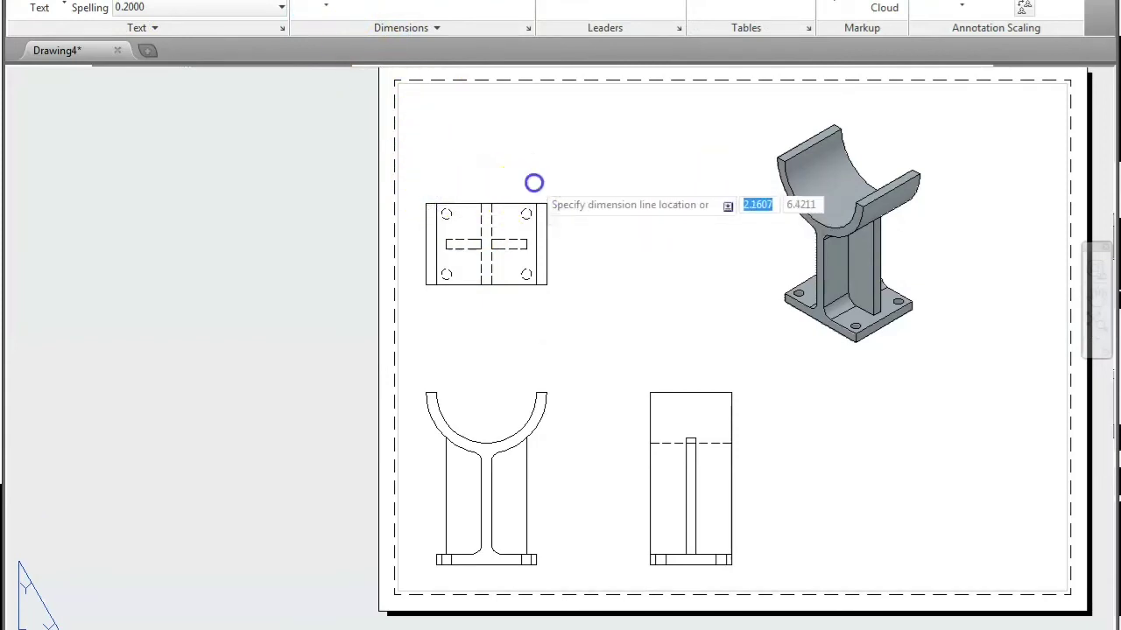
{"action": "scroll", "coordinate": [538, 179], "scroll_direction": "up", "scroll_amount": 2}
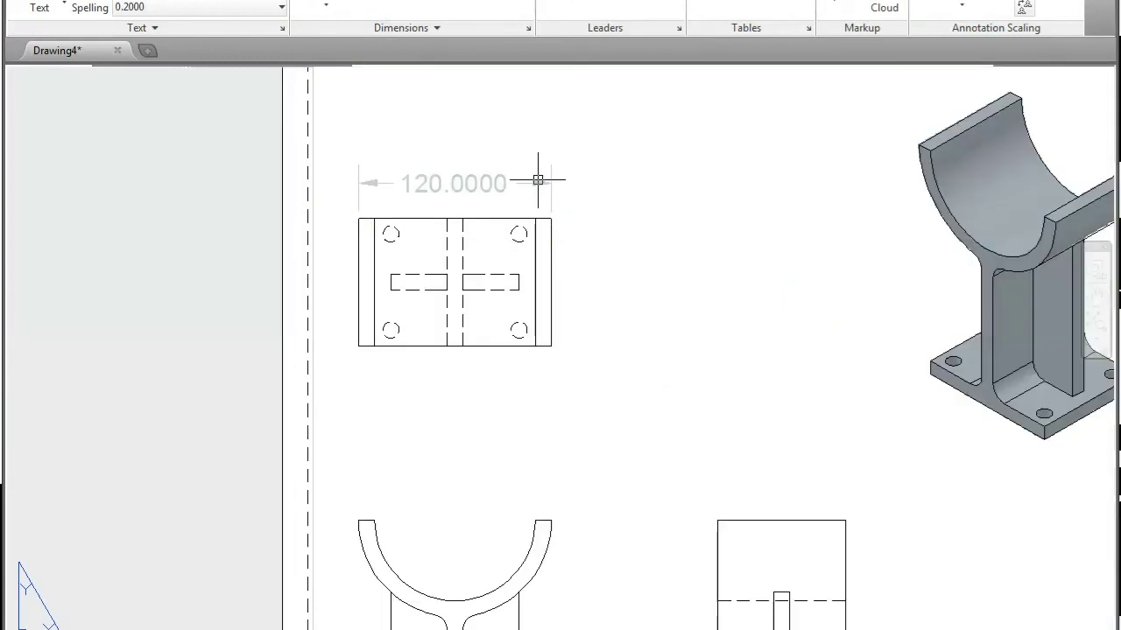
- Modify the Standard dimension style so dimension lines are Red and extension lines are Magenta
{"action": "left_click", "coordinate": [602, 200]}
{"action": "key", "text": "d"}
{"action": "key", "text": "Return"}
{"action": "left_click", "coordinate": [740, 289]}
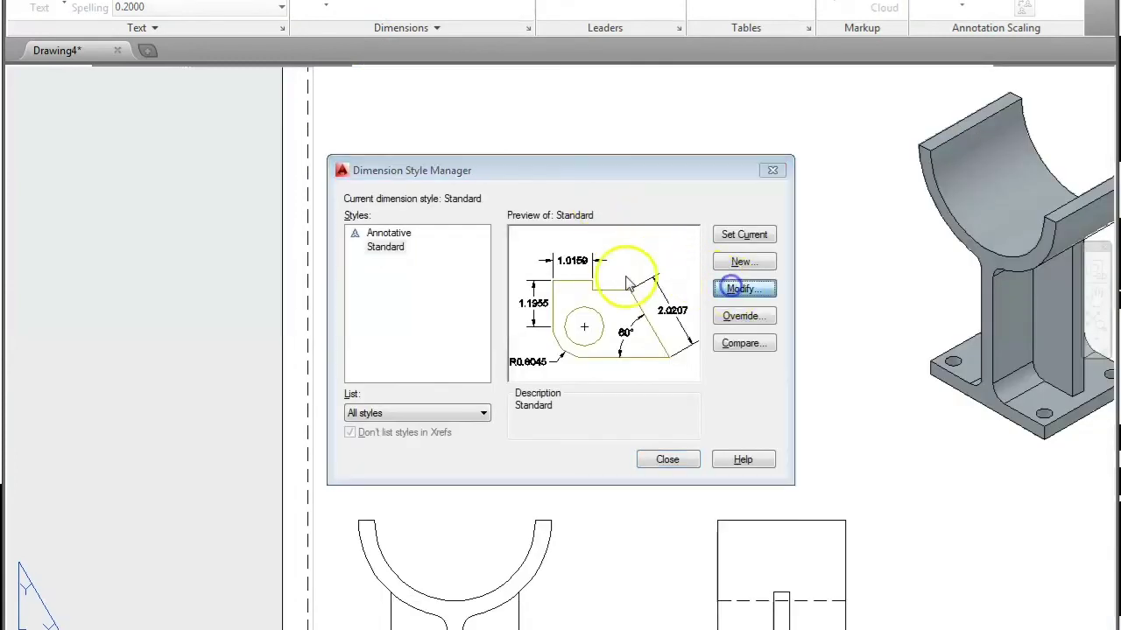
{"action": "left_click", "coordinate": [336, 133]}
{"action": "left_click", "coordinate": [486, 171]}
{"action": "left_click", "coordinate": [451, 218]}
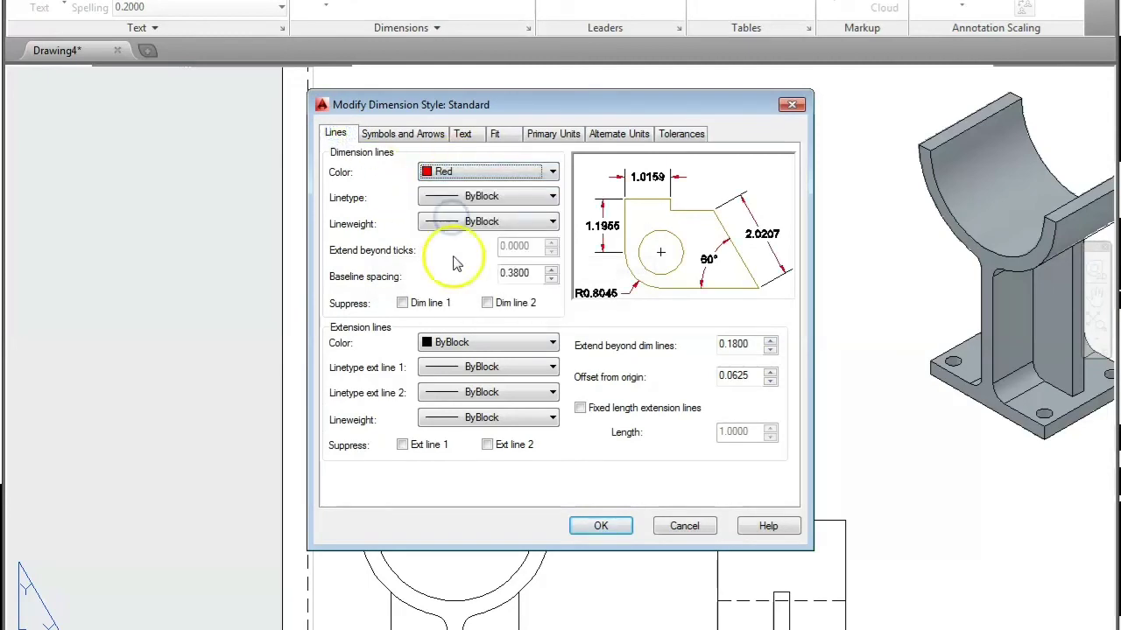
{"action": "left_click", "coordinate": [446, 343]}
{"action": "left_click", "coordinate": [451, 463]}
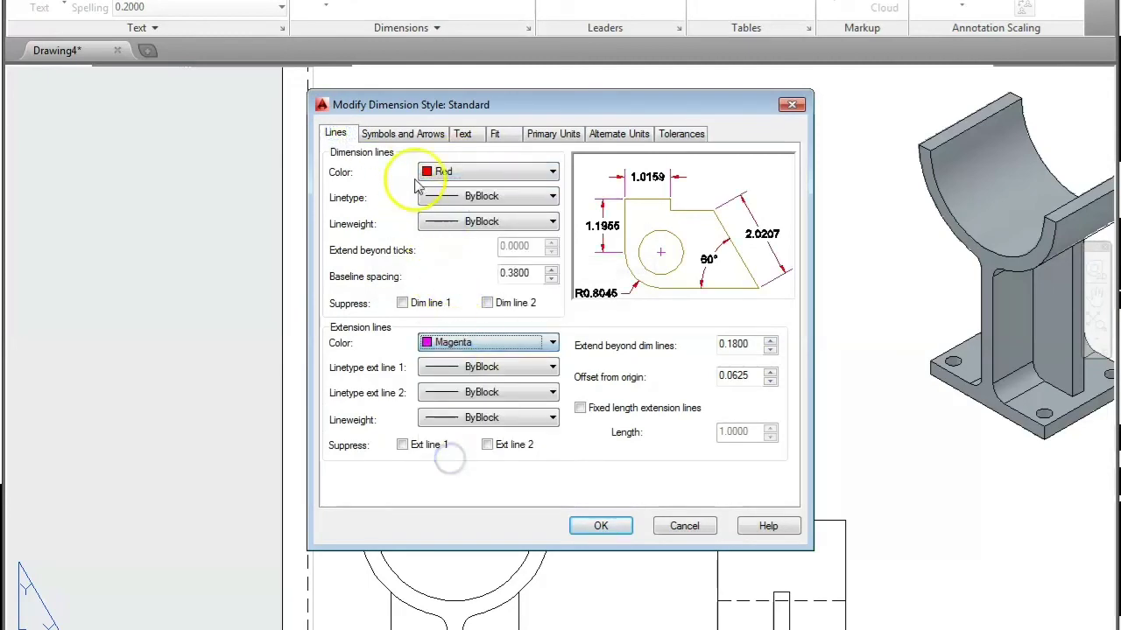
- Enlarge the dimension style's arrowheads, set its text height to 1 and align the text with the dimension line
{"action": "left_click", "coordinate": [404, 133]}
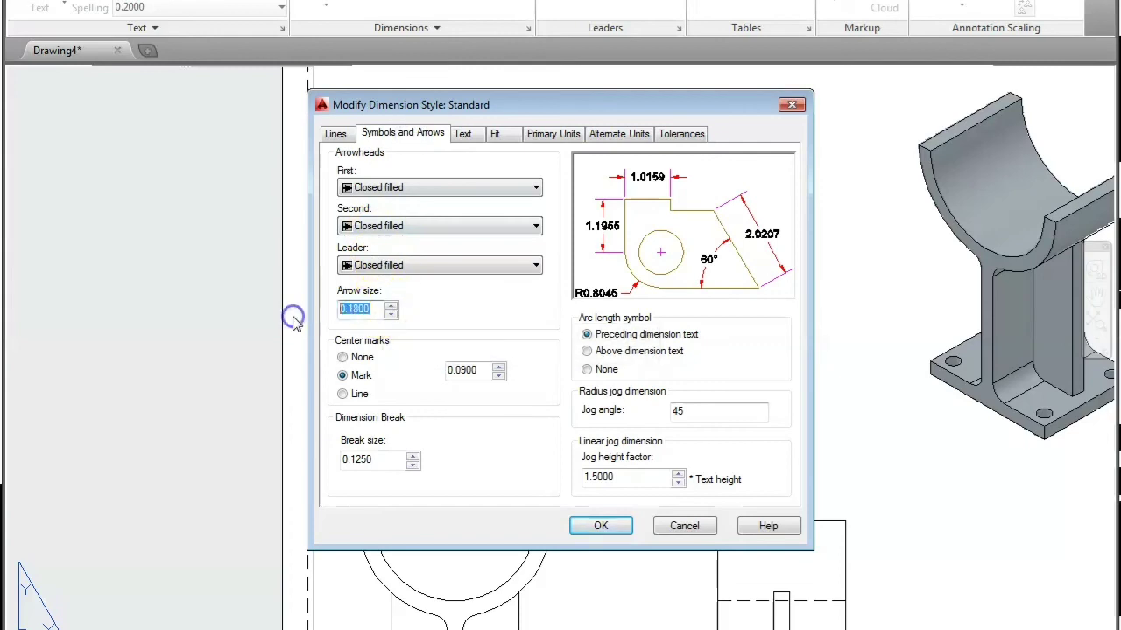
{"action": "left_click", "coordinate": [464, 136]}
{"action": "double_click", "coordinate": [490, 261]}
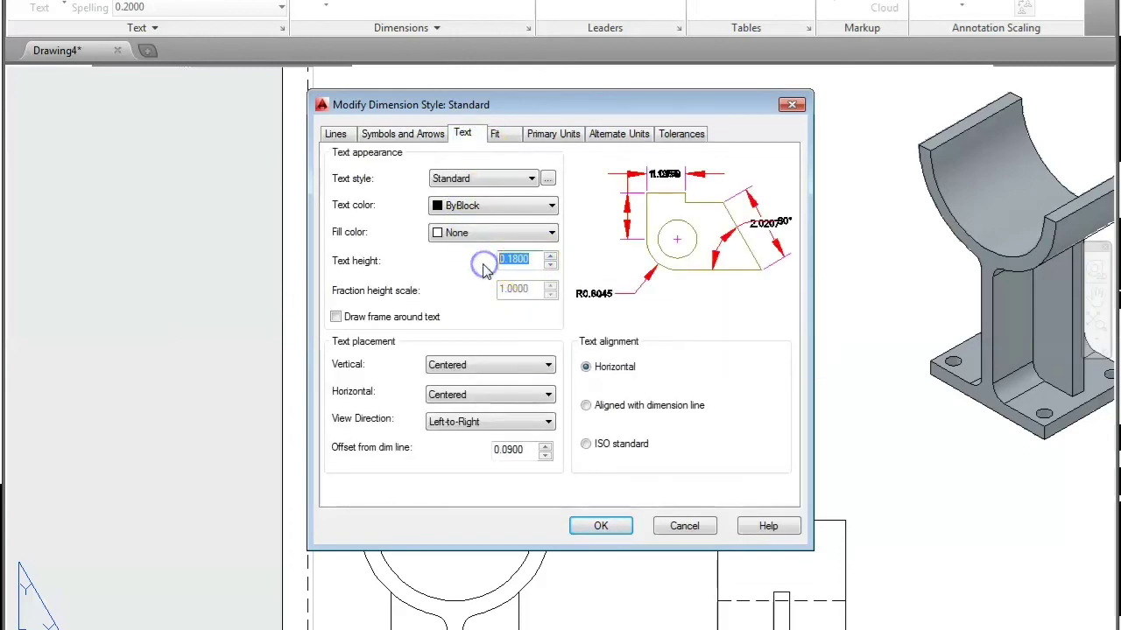
{"action": "left_click", "coordinate": [506, 135]}
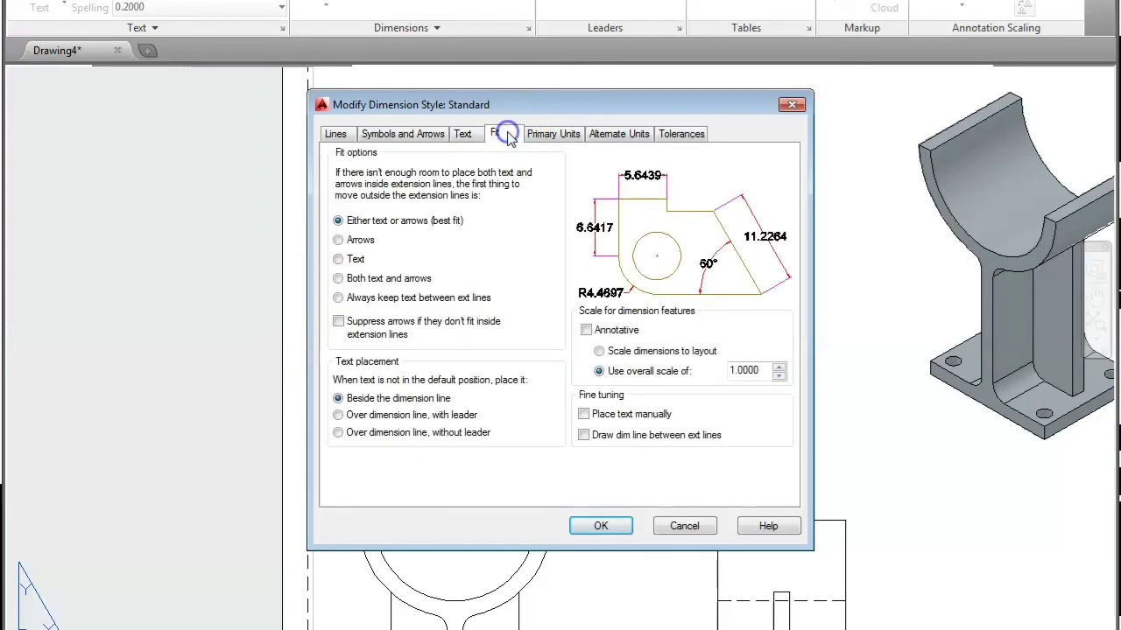
{"action": "left_click", "coordinate": [464, 136]}
{"action": "left_click", "coordinate": [593, 408]}
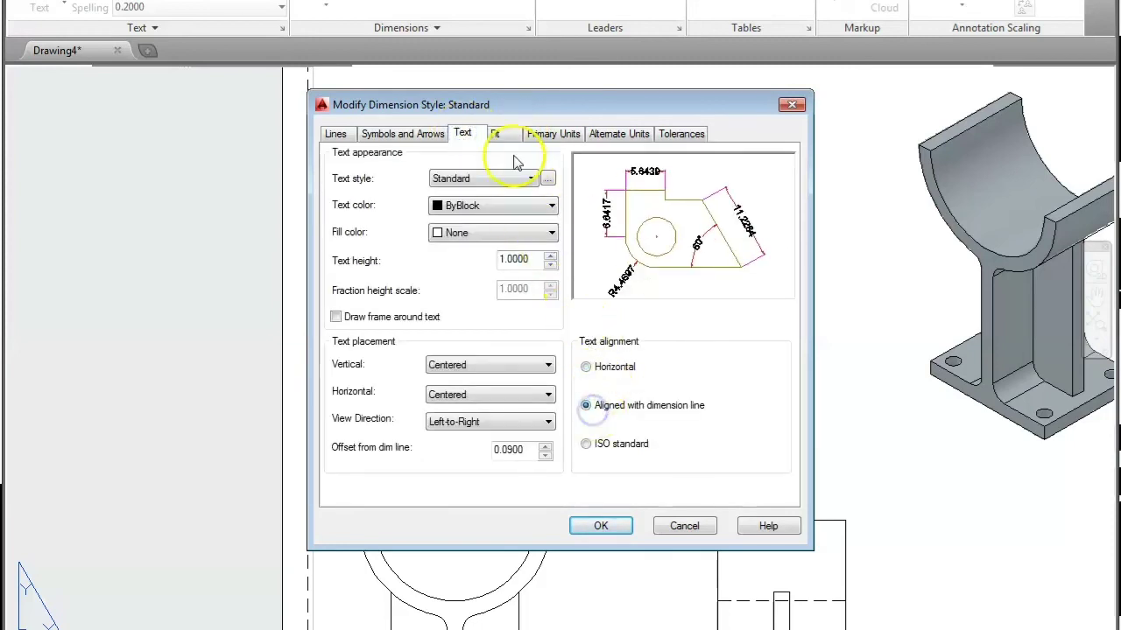
- Set the dimension style's linear precision to 0.0 and its overall scale to 0.2, and apply the style changes
{"action": "left_click", "coordinate": [505, 136]}
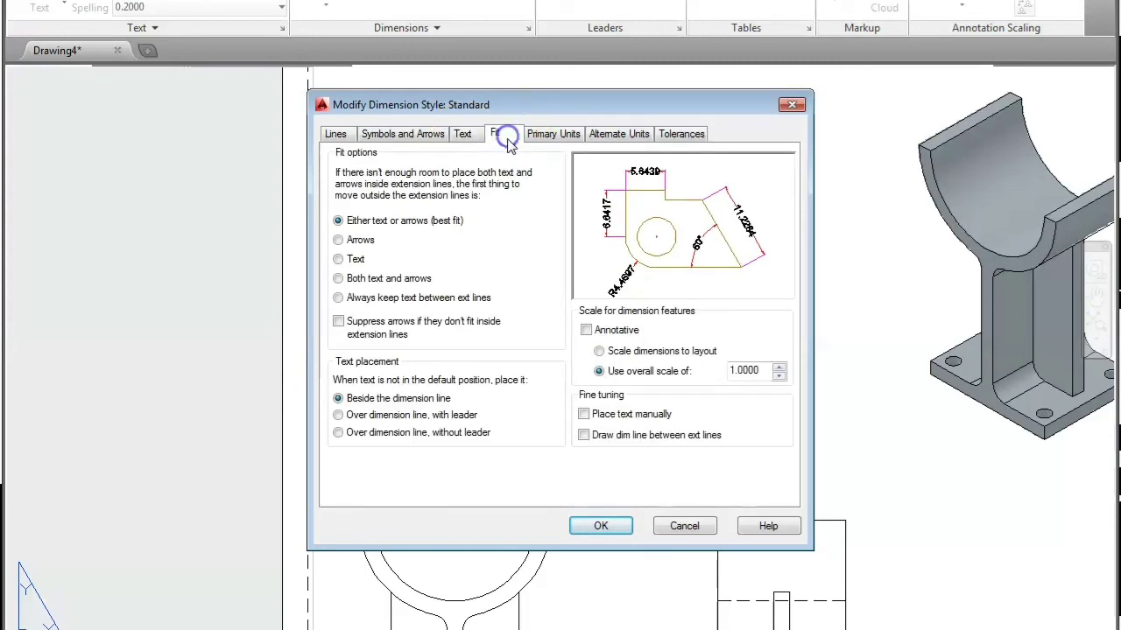
{"action": "left_click", "coordinate": [552, 136]}
{"action": "left_click", "coordinate": [496, 195]}
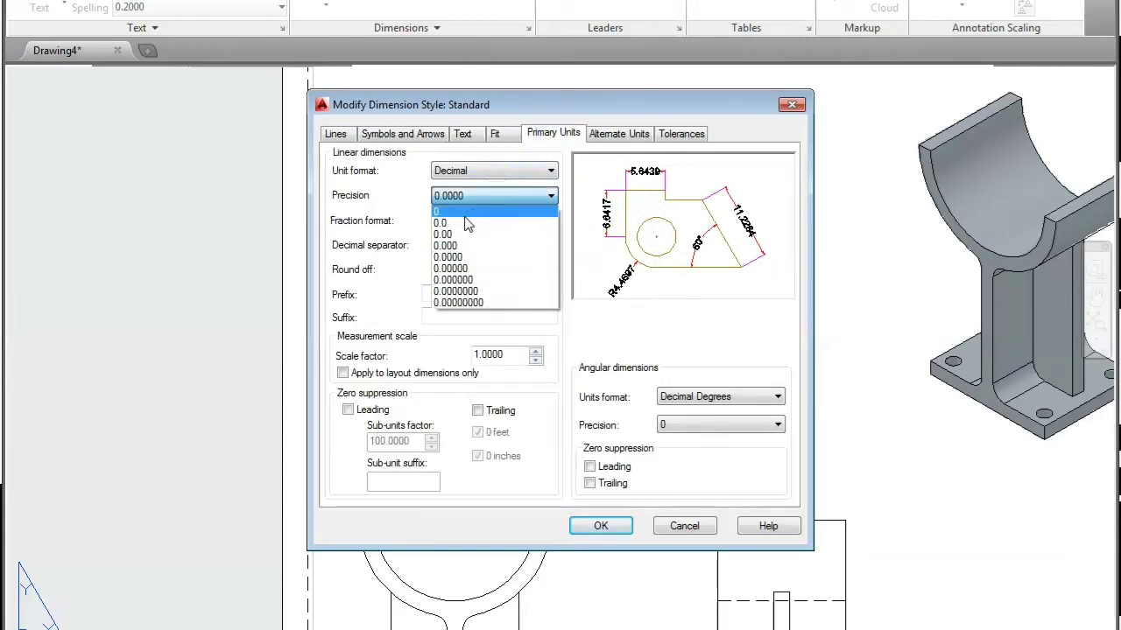
{"action": "left_click", "coordinate": [464, 224]}
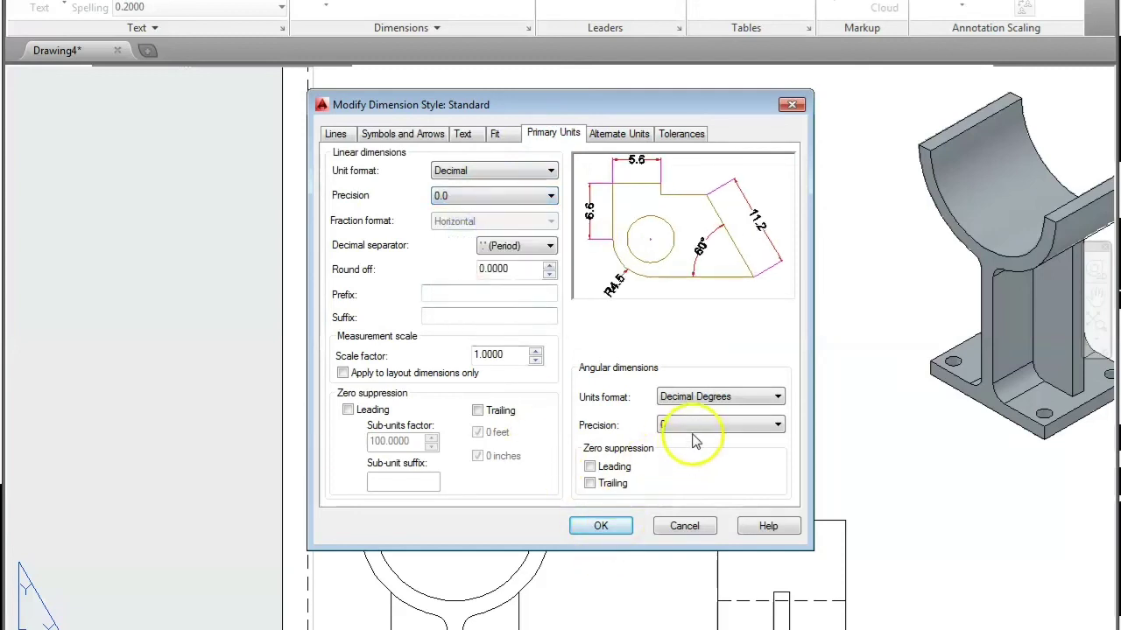
{"action": "left_click", "coordinate": [497, 134]}
{"action": "double_click", "coordinate": [746, 369]}
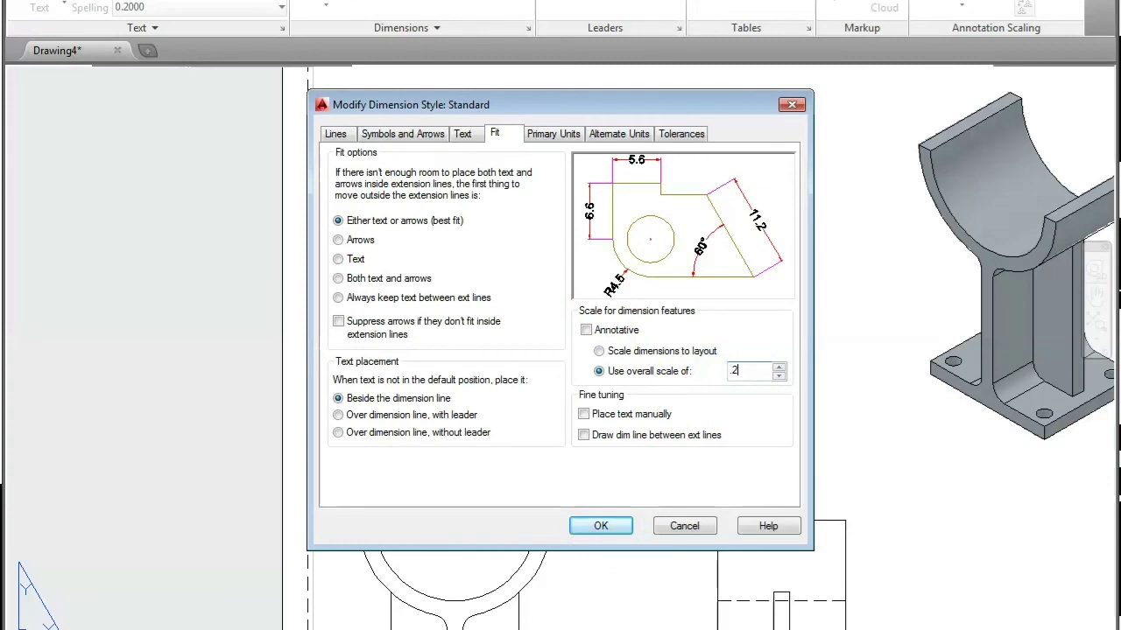
{"action": "left_click", "coordinate": [600, 525]}
{"action": "left_click", "coordinate": [667, 462]}
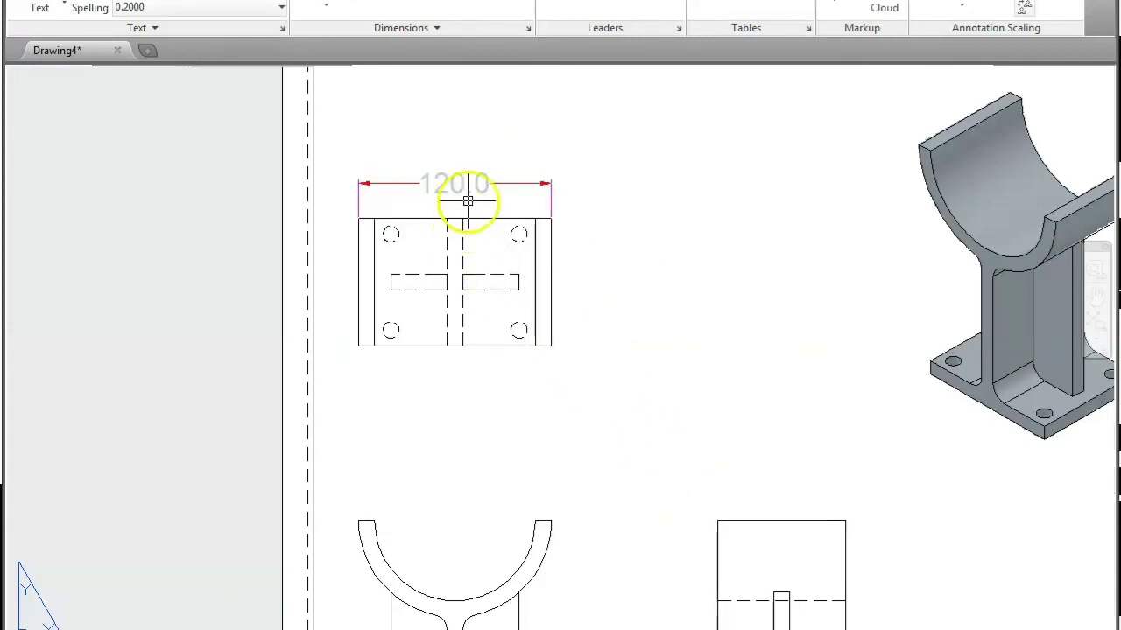
- Add a linear dimension for the overall depth of the top view, placed beside its right edge
{"action": "scroll", "coordinate": [548, 216], "scroll_direction": "up", "scroll_amount": 3}
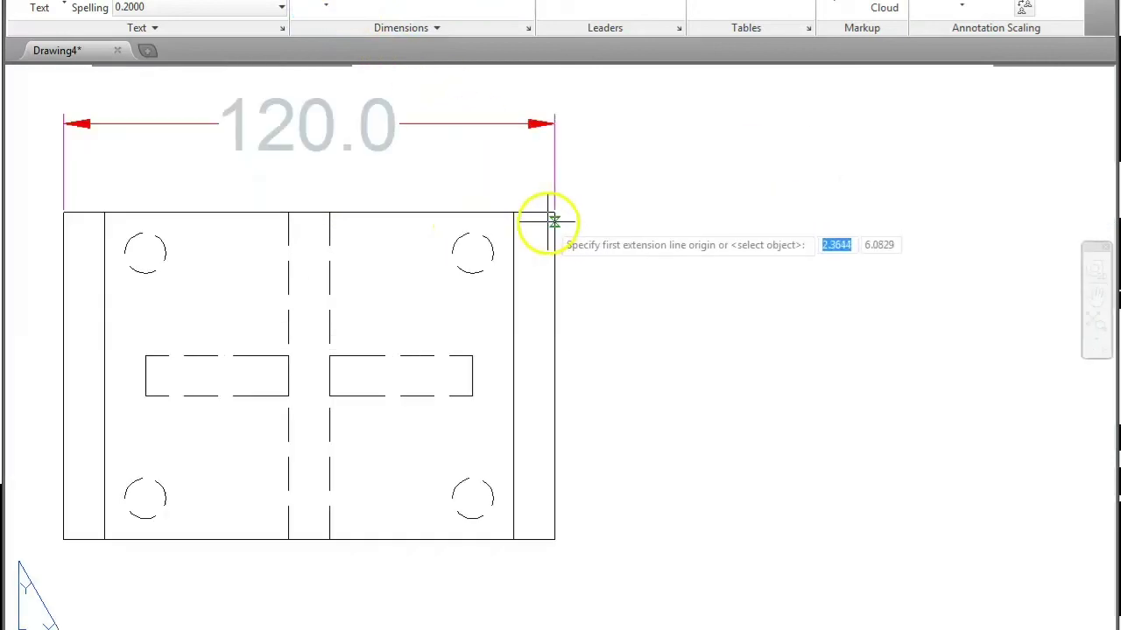
{"action": "left_click", "coordinate": [554, 215]}
{"action": "scroll", "coordinate": [553, 215], "scroll_direction": "down", "scroll_amount": 2}
{"action": "left_click", "coordinate": [554, 425]}
{"action": "left_click", "coordinate": [619, 410]}
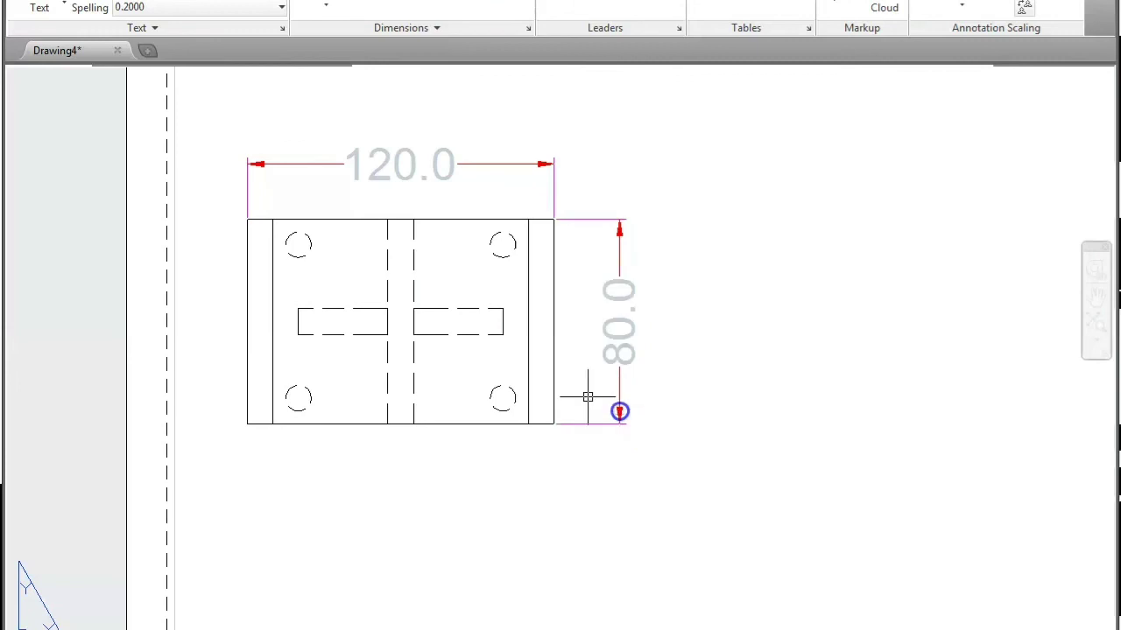
{"action": "left_click", "coordinate": [621, 329]}
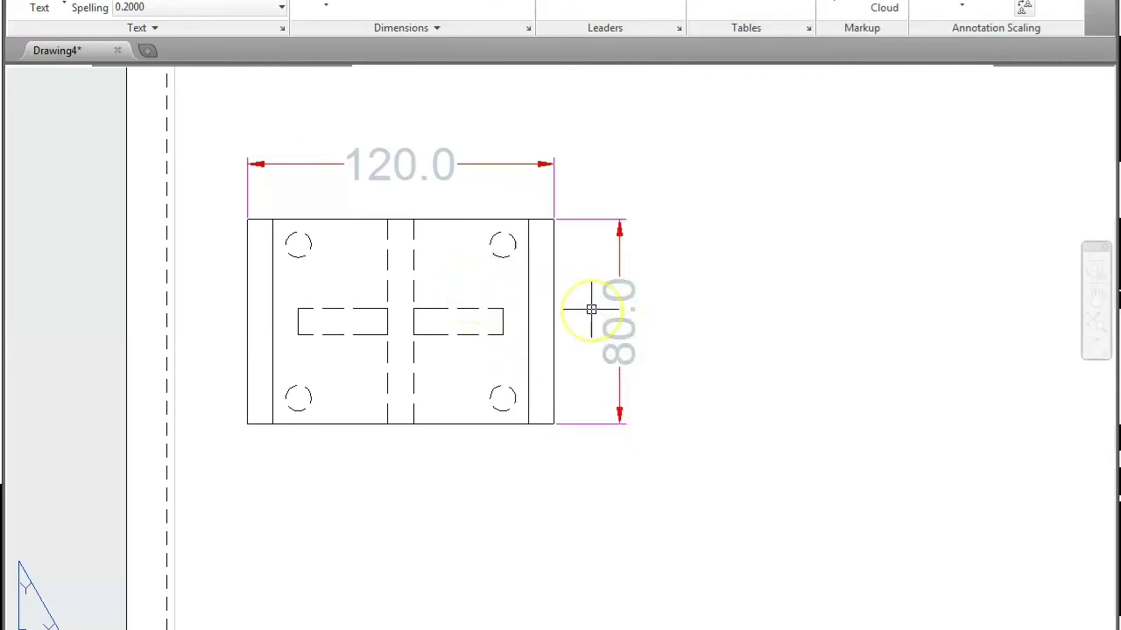
- Dimension the front view's overall height on its right side and the base plate's thickness on its left side
{"action": "scroll", "coordinate": [591, 309], "scroll_direction": "down", "scroll_amount": 3}
{"action": "key", "text": "Return"}
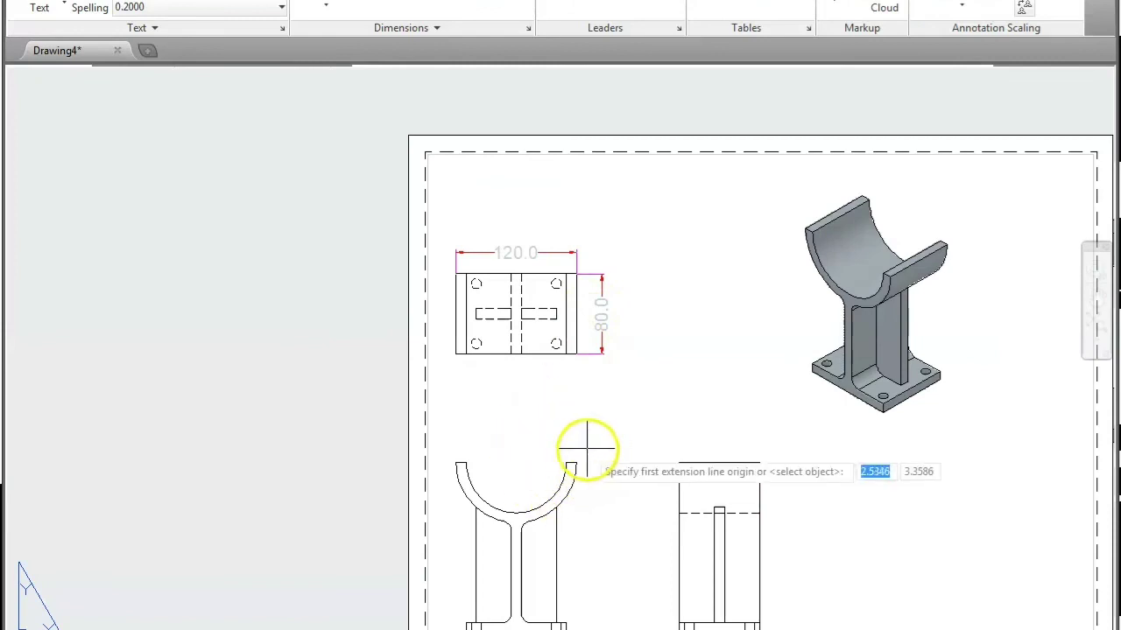
{"action": "left_click", "coordinate": [577, 464]}
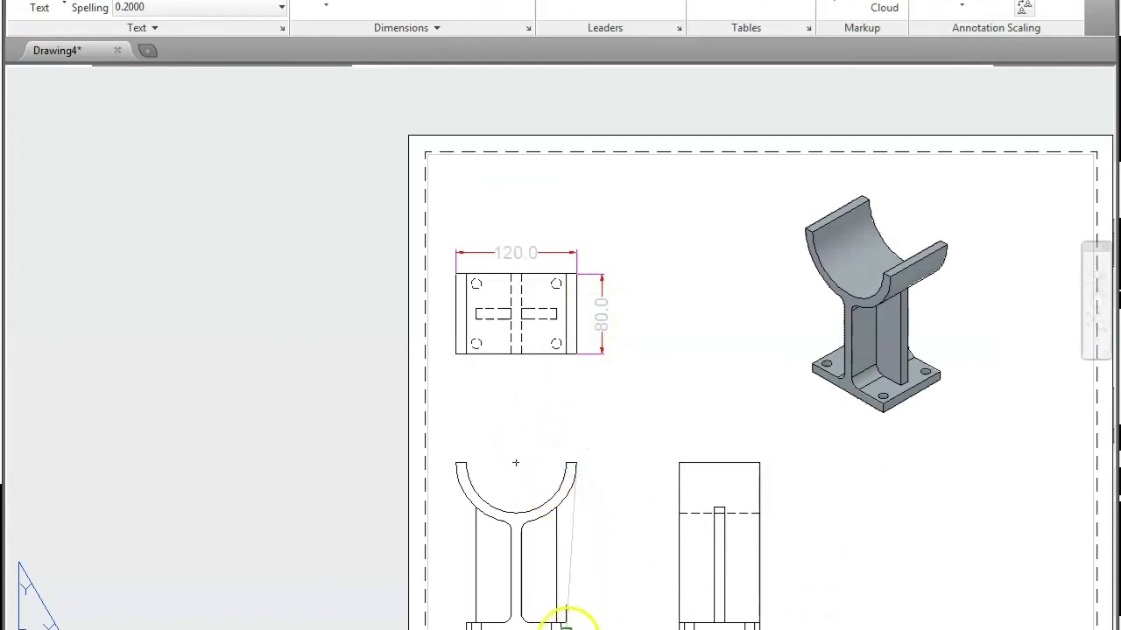
{"action": "scroll", "coordinate": [565, 622], "scroll_direction": "up", "scroll_amount": 5}
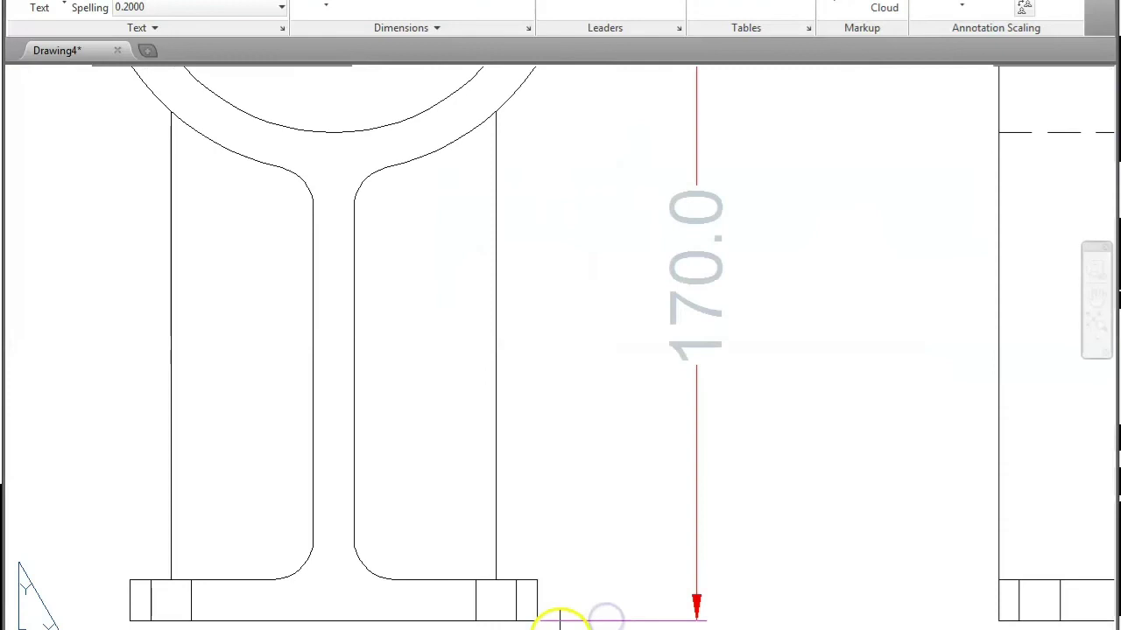
{"action": "left_click", "coordinate": [130, 619]}
{"action": "left_click", "coordinate": [130, 580]}
{"action": "left_click", "coordinate": [80, 547]}
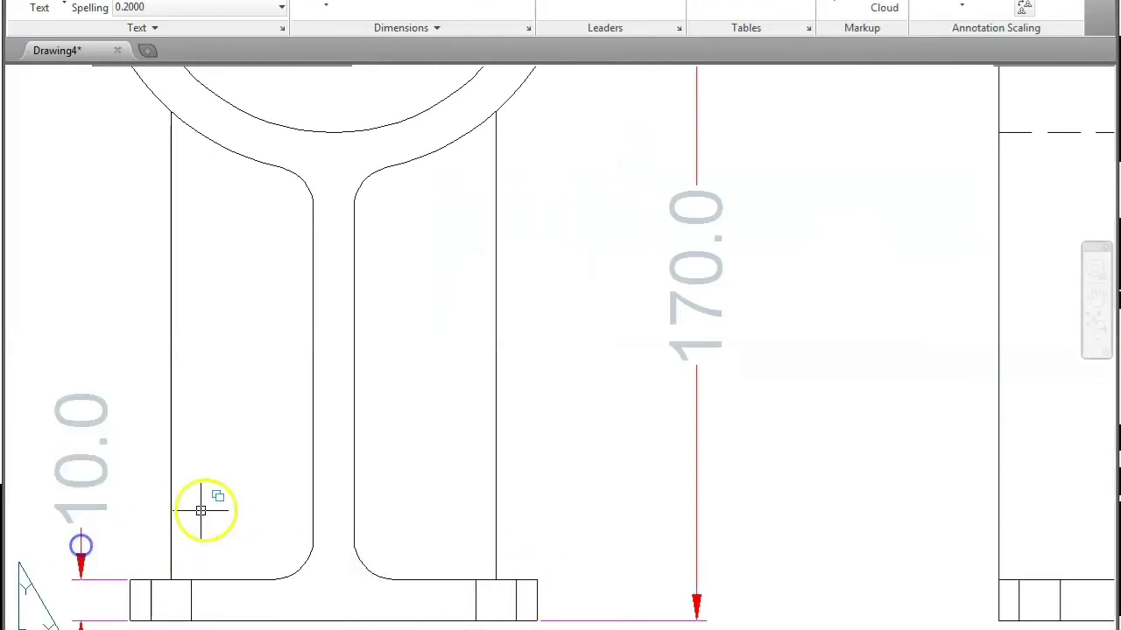
- Dimension the width of the side view's base, placing the dimension below the view
{"action": "scroll", "coordinate": [201, 510], "scroll_direction": "down", "scroll_amount": 5}
{"action": "scroll", "coordinate": [455, 472], "scroll_direction": "up", "scroll_amount": 2}
{"action": "key", "text": "Return"}
{"action": "left_click", "coordinate": [374, 583]}
{"action": "left_click", "coordinate": [502, 583]}
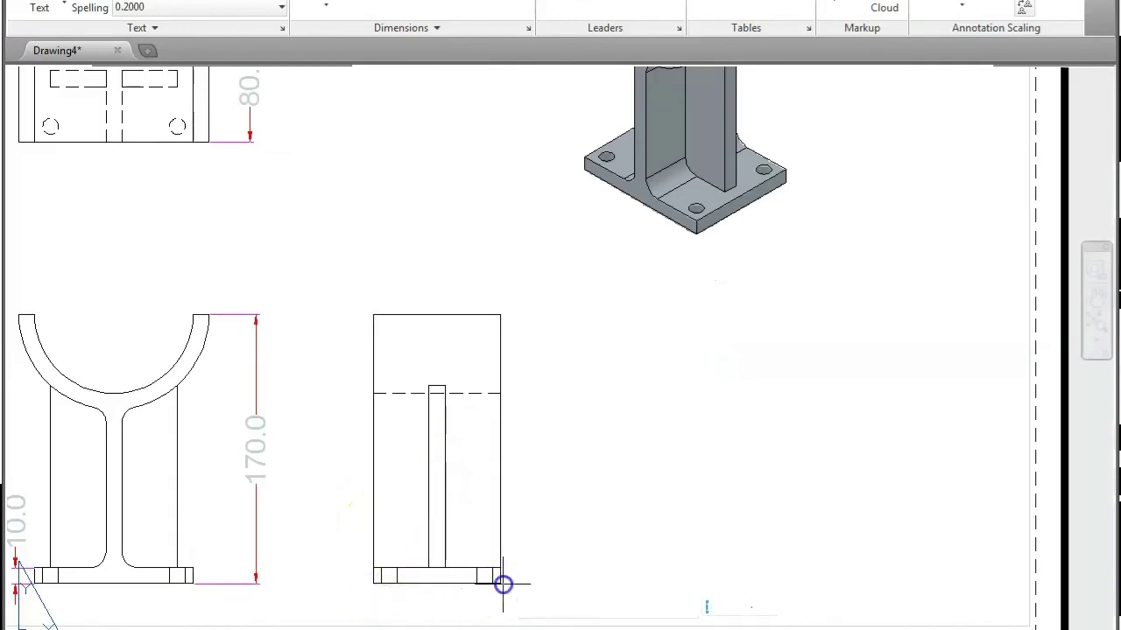
{"action": "left_click", "coordinate": [480, 607]}
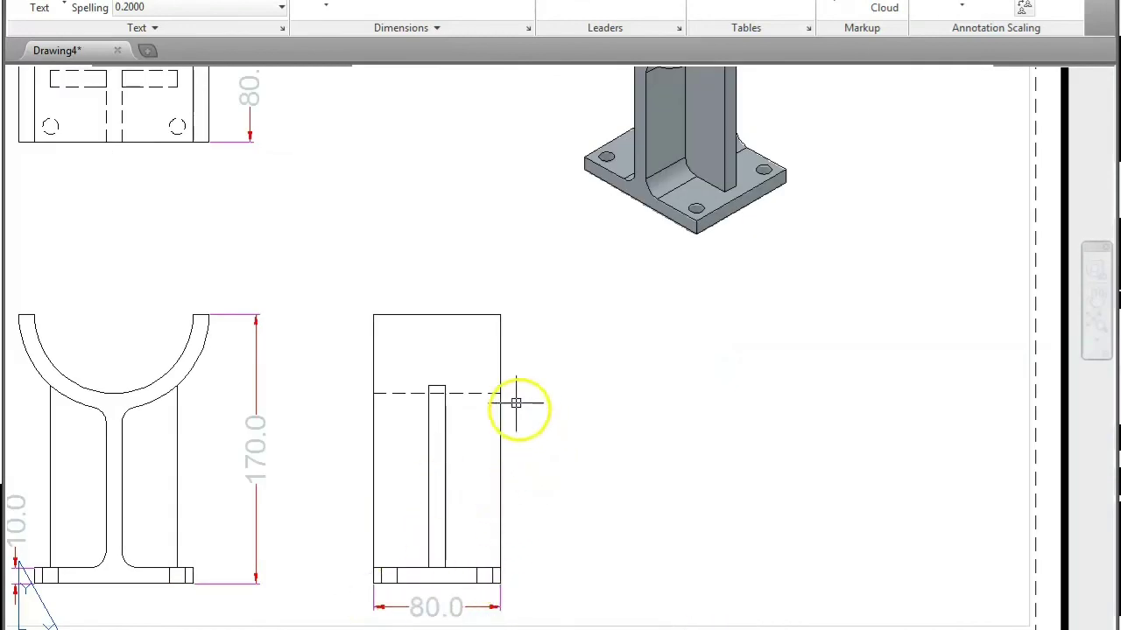
- Dimension the overall height of the side view, placing the dimension to its right
{"action": "key", "text": "Return"}
{"action": "left_click", "coordinate": [500, 315]}
{"action": "left_click", "coordinate": [498, 583]}
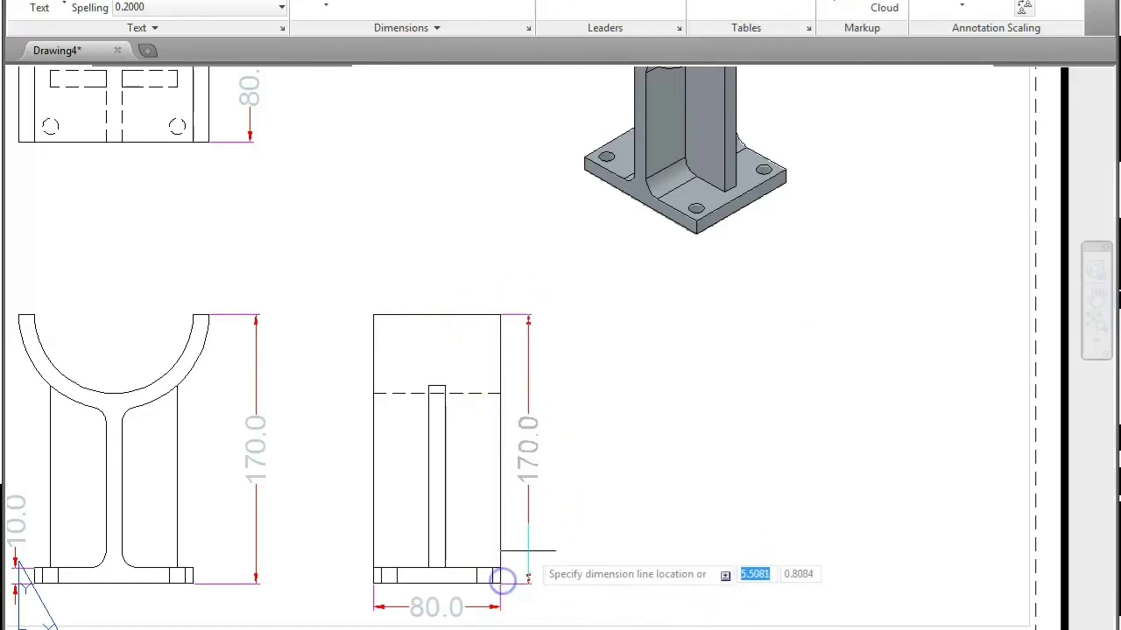
{"action": "left_click", "coordinate": [537, 442]}
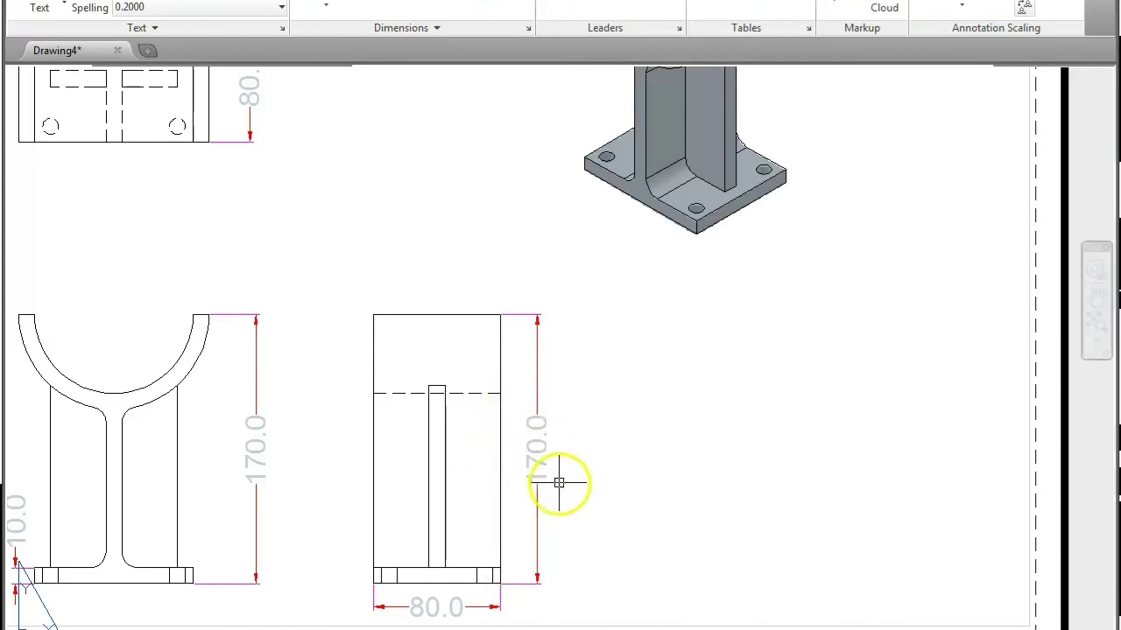
- Dimension the horizontal distance from the rib's right edge to the base plate's right end in the front view
{"action": "scroll", "coordinate": [560, 480], "scroll_direction": "down", "scroll_amount": 2}
{"action": "scroll", "coordinate": [459, 434], "scroll_direction": "up", "scroll_amount": 2}
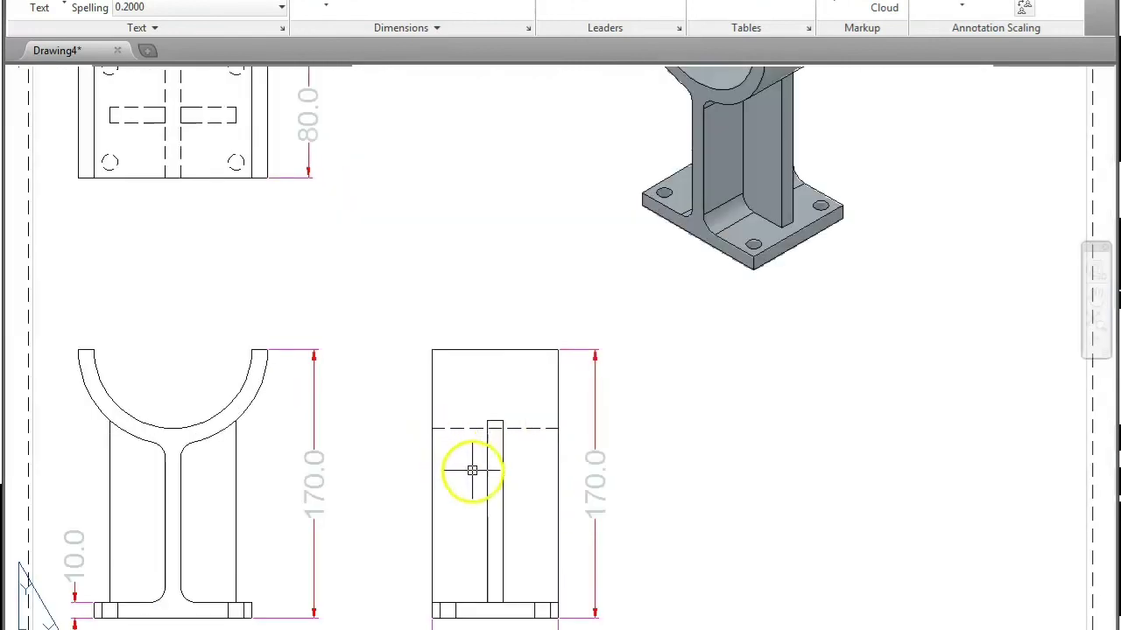
{"action": "left_click", "coordinate": [487, 405]}
{"action": "scroll", "coordinate": [490, 384], "scroll_direction": "down", "scroll_amount": 2}
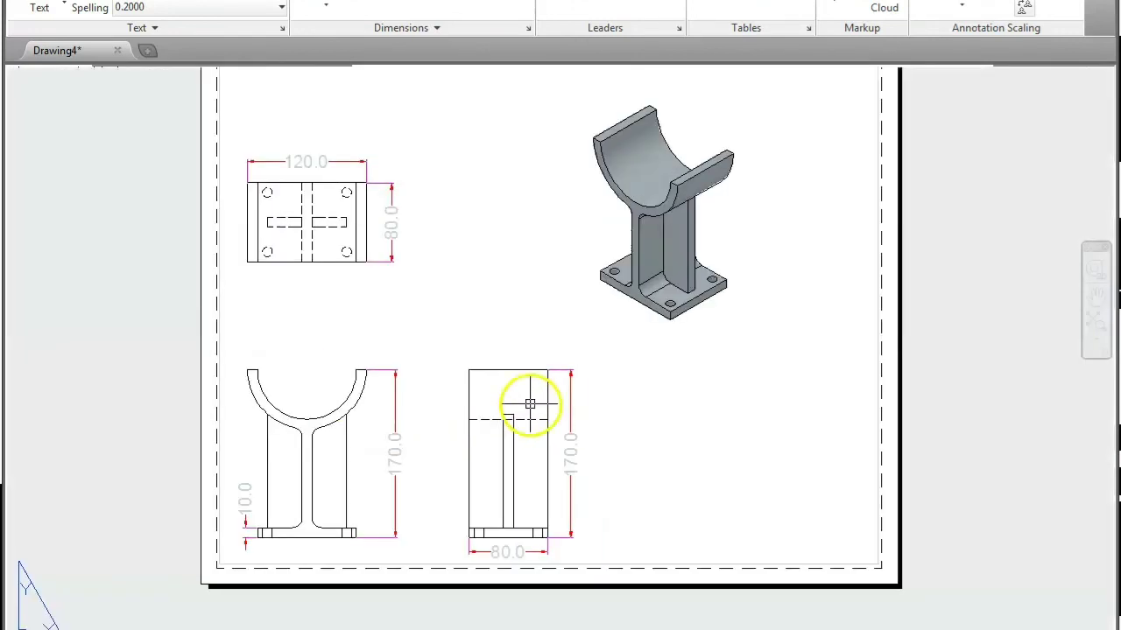
{"action": "scroll", "coordinate": [300, 428], "scroll_direction": "up", "scroll_amount": 2}
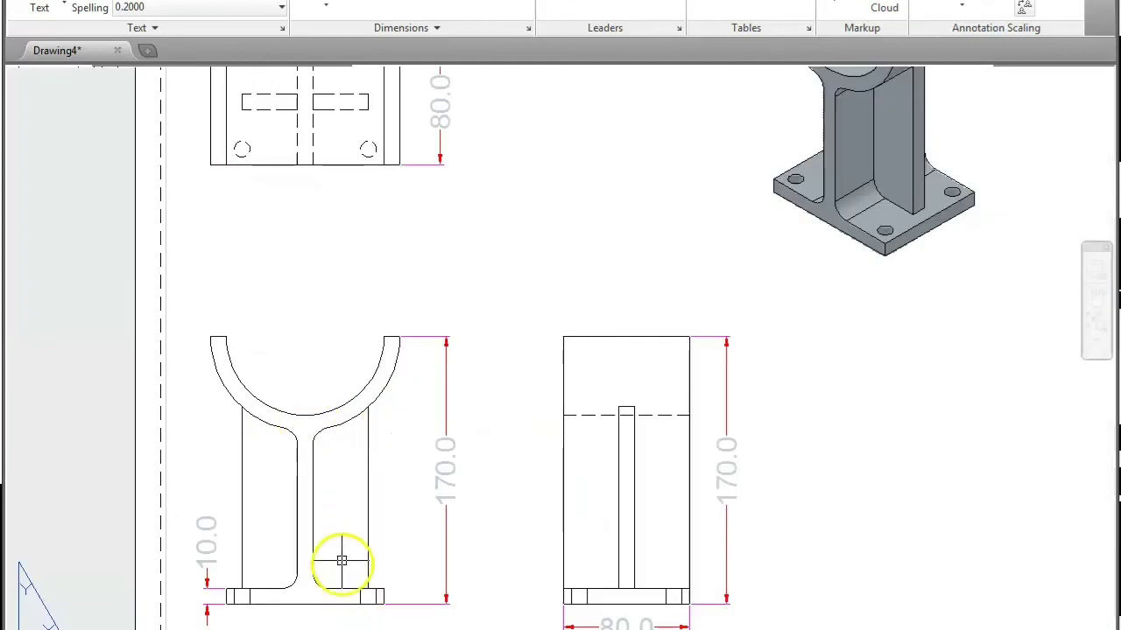
{"action": "scroll", "coordinate": [377, 585], "scroll_direction": "up", "scroll_amount": 2}
{"action": "type", "text": "dli"}
{"action": "key", "text": "Return"}
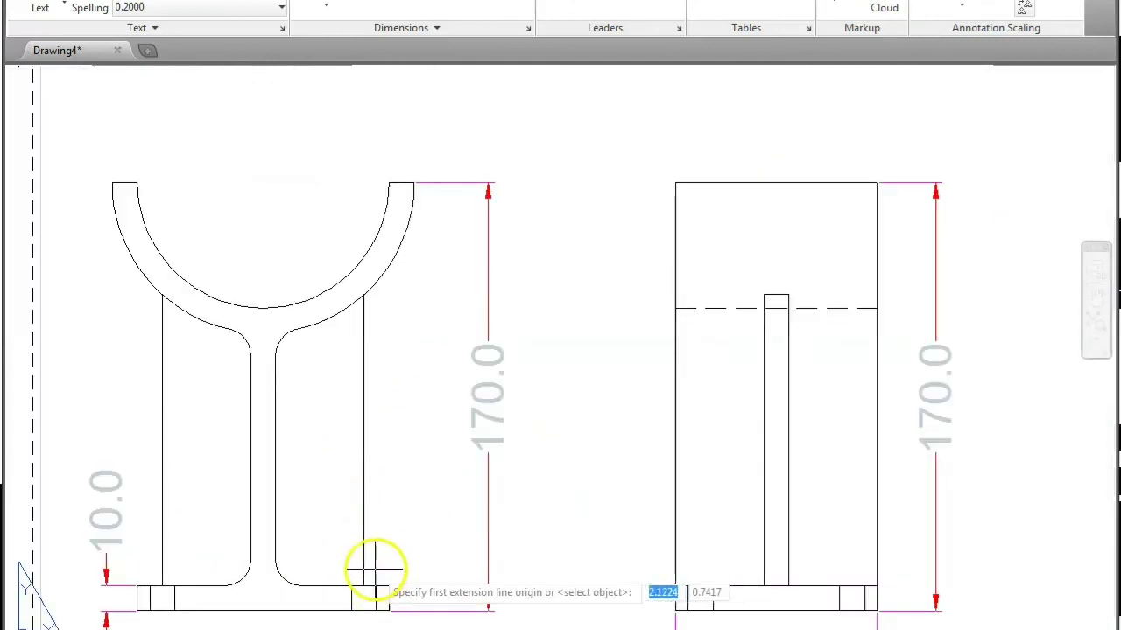
{"action": "left_click", "coordinate": [364, 586]}
{"action": "left_click", "coordinate": [389, 585]}
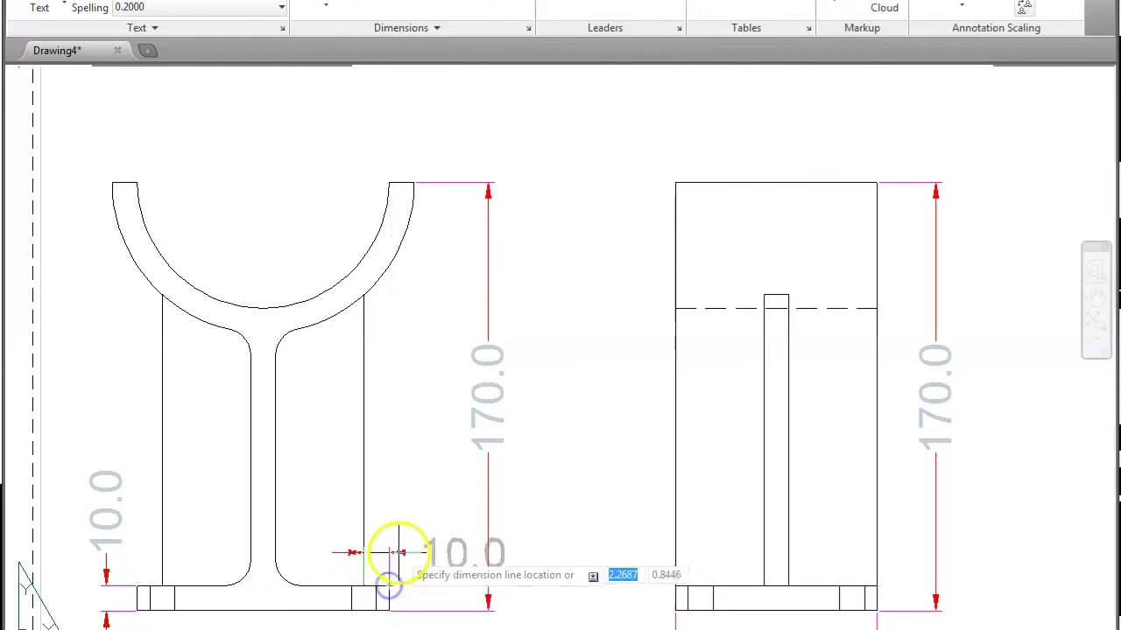
{"action": "left_click", "coordinate": [398, 538]}
{"action": "scroll", "coordinate": [464, 534], "scroll_direction": "down", "scroll_amount": 2}
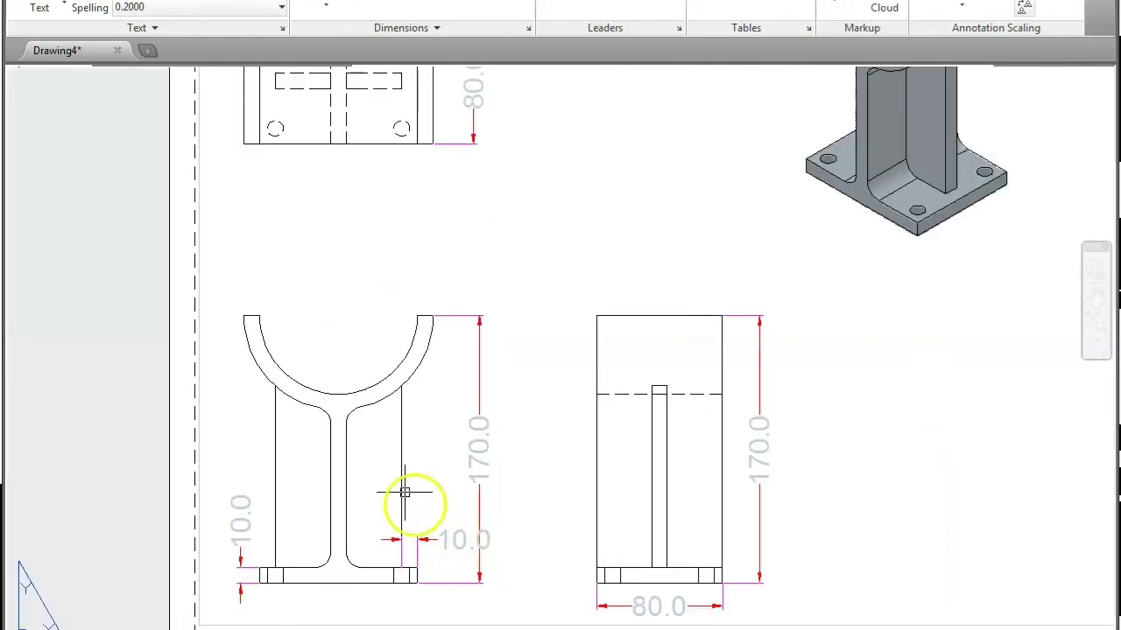
- Dimension the width of the left rib in the front view, from the web's left edge to the rib's outer edge
{"action": "scroll", "coordinate": [280, 442], "scroll_direction": "up", "scroll_amount": 2}
{"action": "key", "text": "Return"}
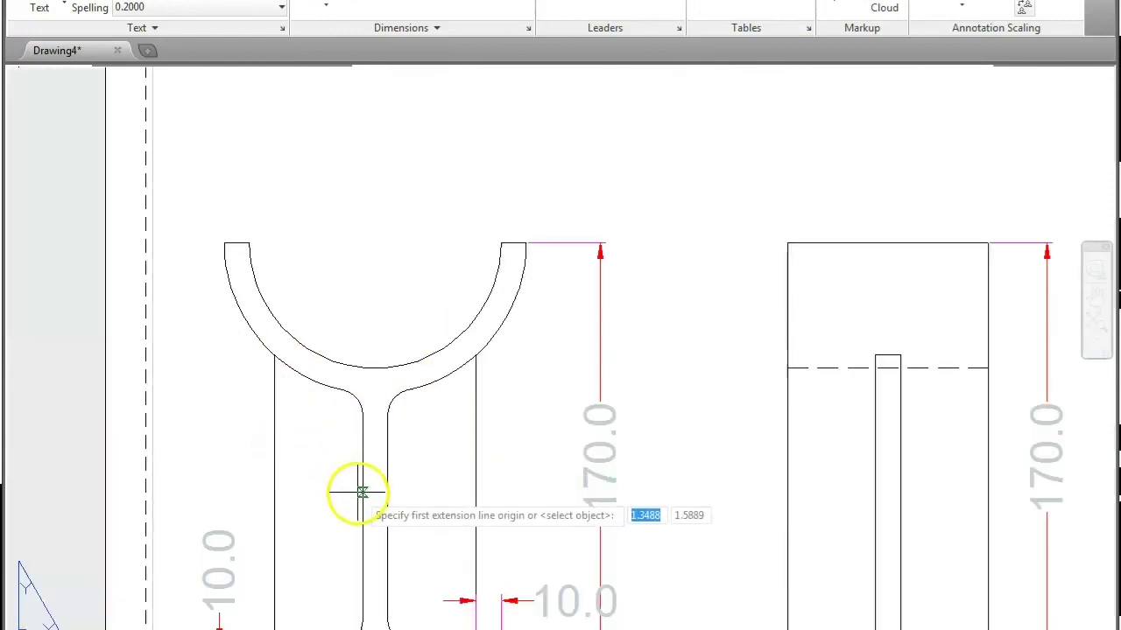
{"action": "left_click", "coordinate": [362, 522]}
{"action": "left_click", "coordinate": [273, 518]}
{"action": "left_click", "coordinate": [272, 490]}
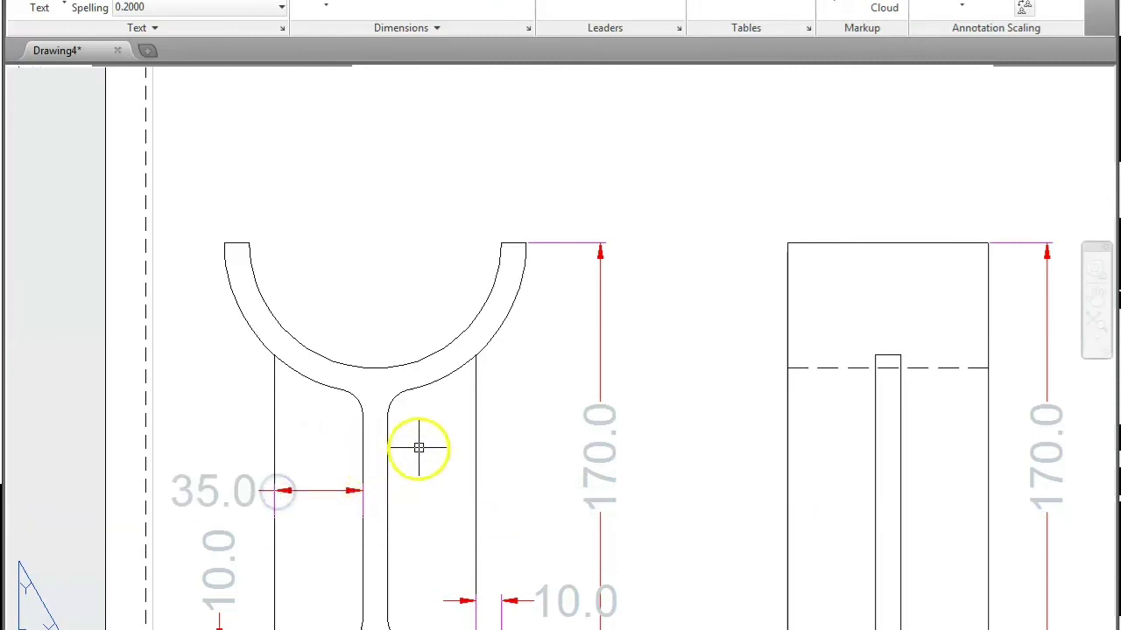
- Dimension the central web's thickness and the left wall's thickness in the top view, placing both dimensions below the view
{"action": "scroll", "coordinate": [420, 449], "scroll_direction": "down", "scroll_amount": 5}
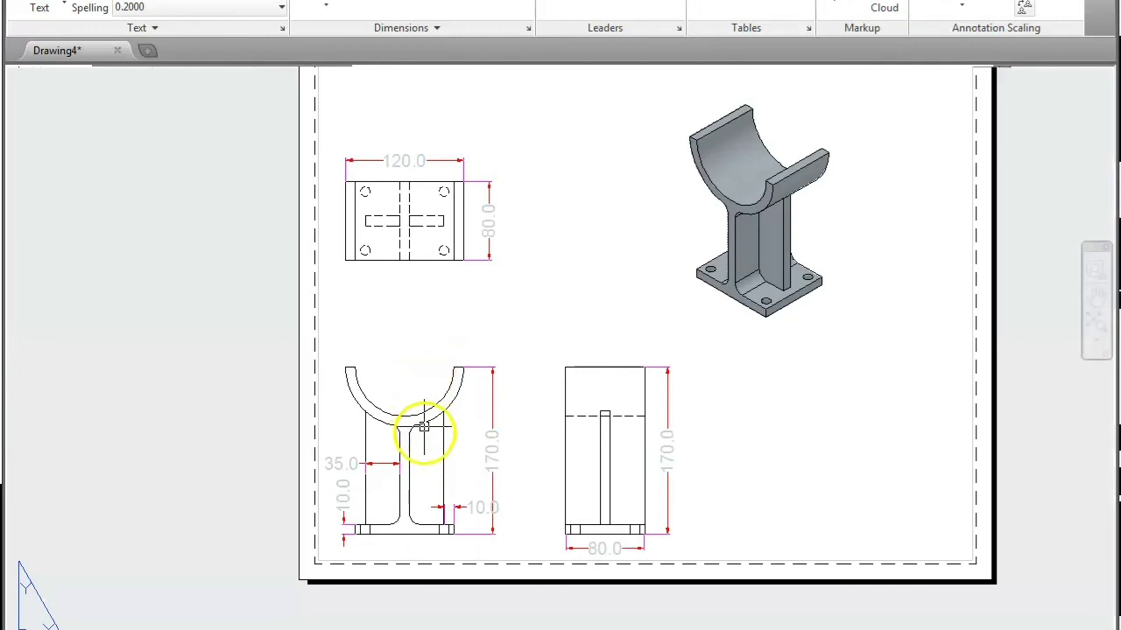
{"action": "scroll", "coordinate": [443, 181], "scroll_direction": "up", "scroll_amount": 2}
{"action": "scroll", "coordinate": [380, 280], "scroll_direction": "up", "scroll_amount": 2}
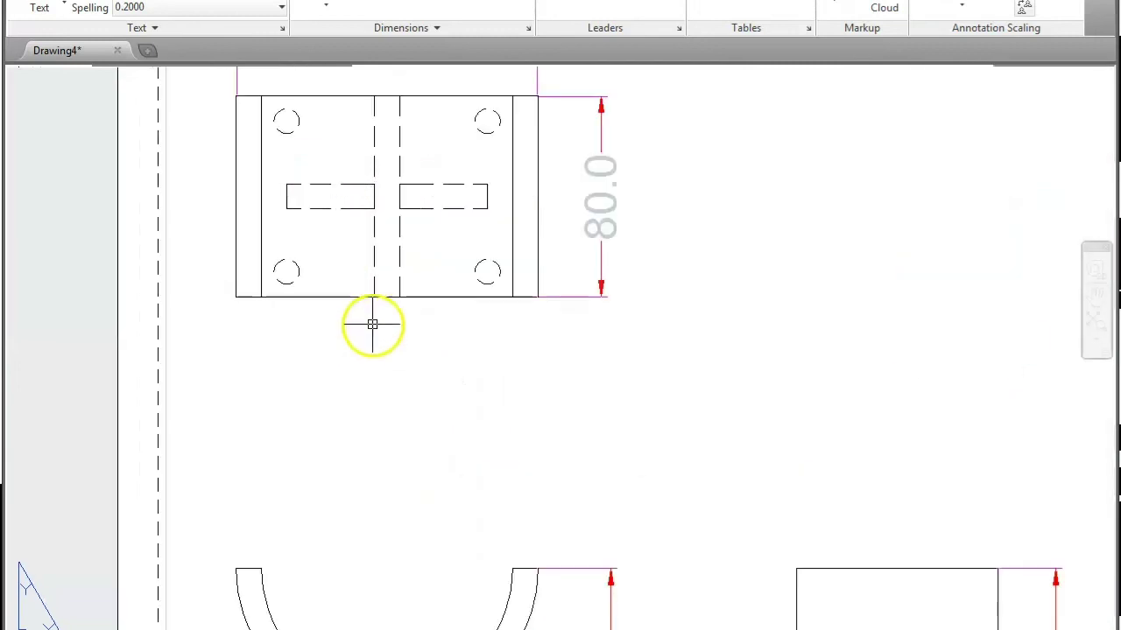
{"action": "key", "text": "Return"}
{"action": "left_click", "coordinate": [375, 297]}
{"action": "left_click", "coordinate": [399, 298]}
{"action": "left_click", "coordinate": [401, 345]}
{"action": "key", "text": "Return"}
{"action": "left_click", "coordinate": [259, 298]}
{"action": "left_click", "coordinate": [235, 296]}
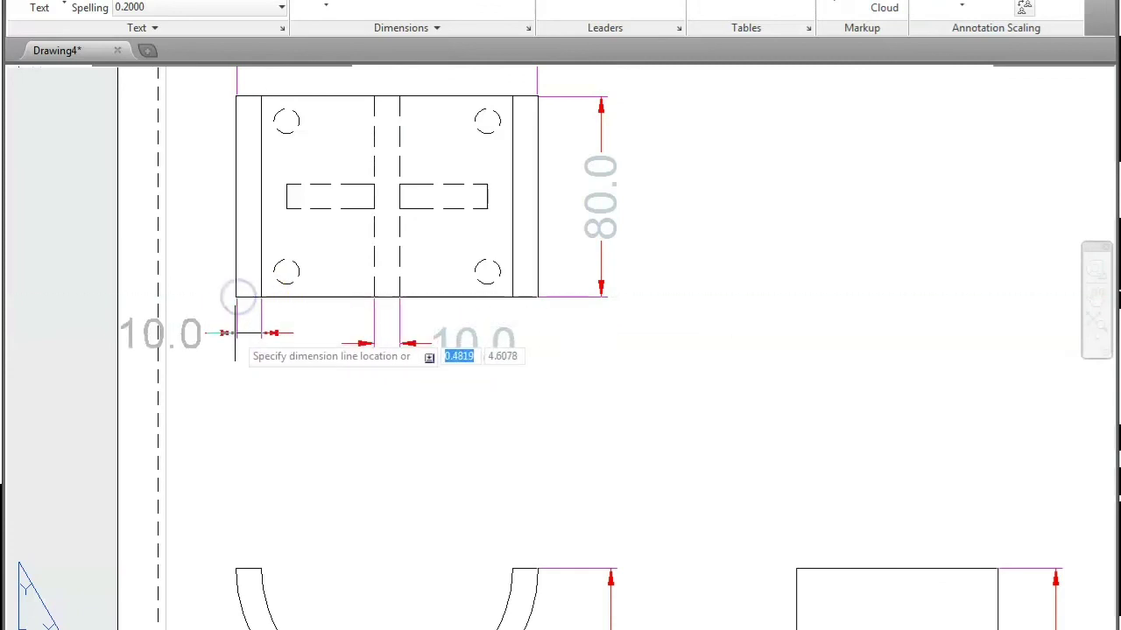
{"action": "left_click", "coordinate": [234, 333]}
- Add a diameter dimension to the upper-right hole in the top view, placing its text up and to the right outside the view
{"action": "scroll", "coordinate": [363, 367], "scroll_direction": "down", "scroll_amount": 4}
{"action": "scroll", "coordinate": [362, 358], "scroll_direction": "up", "scroll_amount": 2}
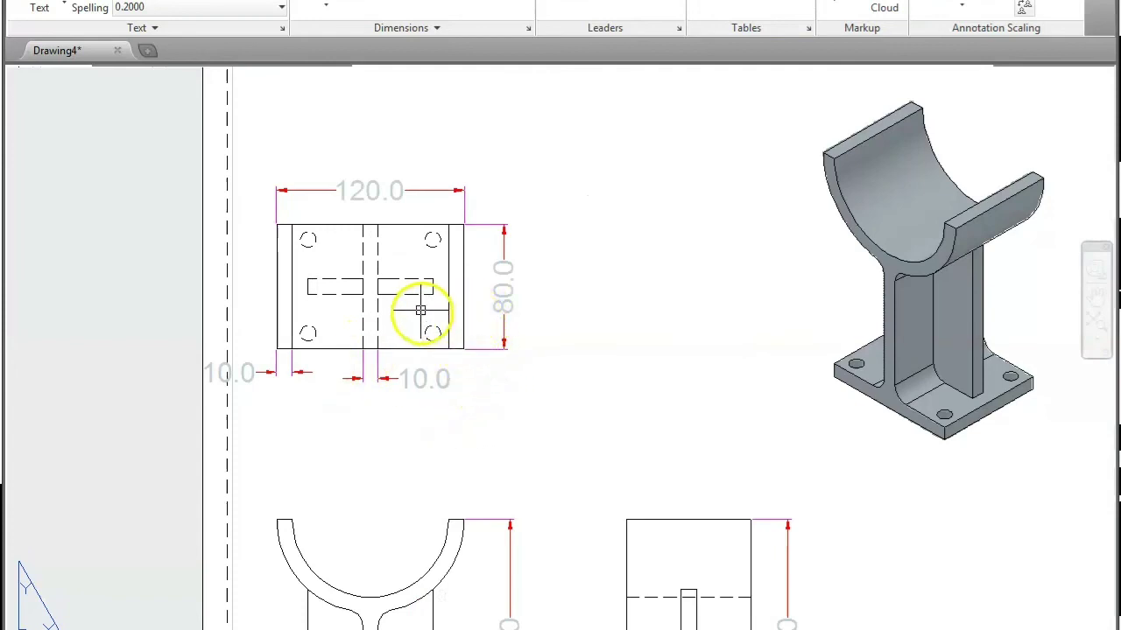
{"action": "scroll", "coordinate": [421, 290], "scroll_direction": "up", "scroll_amount": 2}
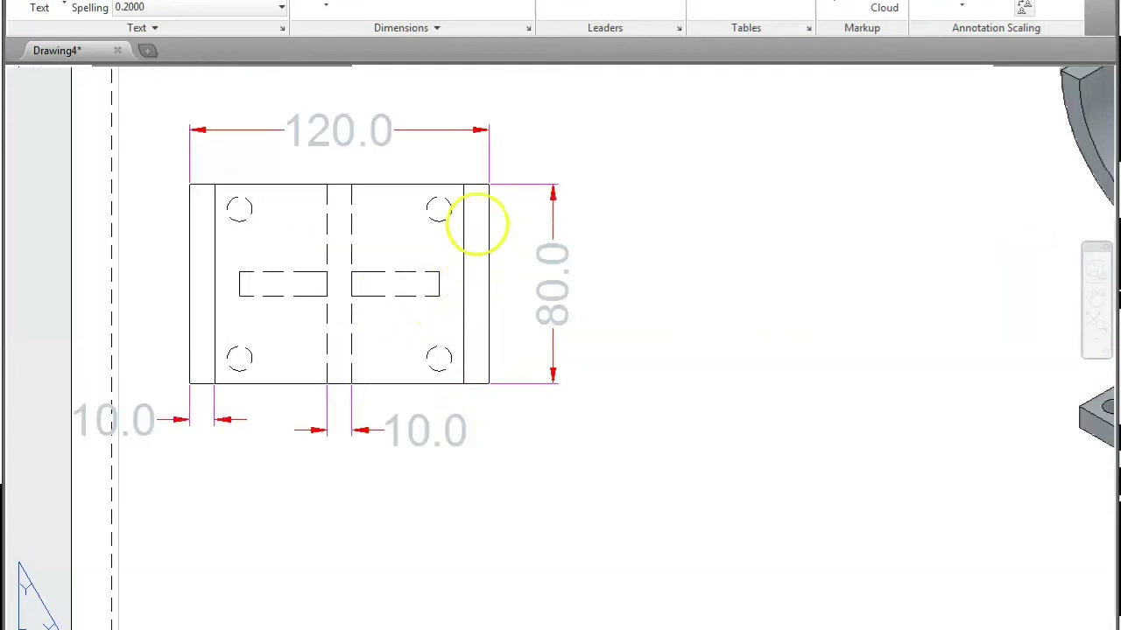
{"action": "left_click", "coordinate": [334, 9]}
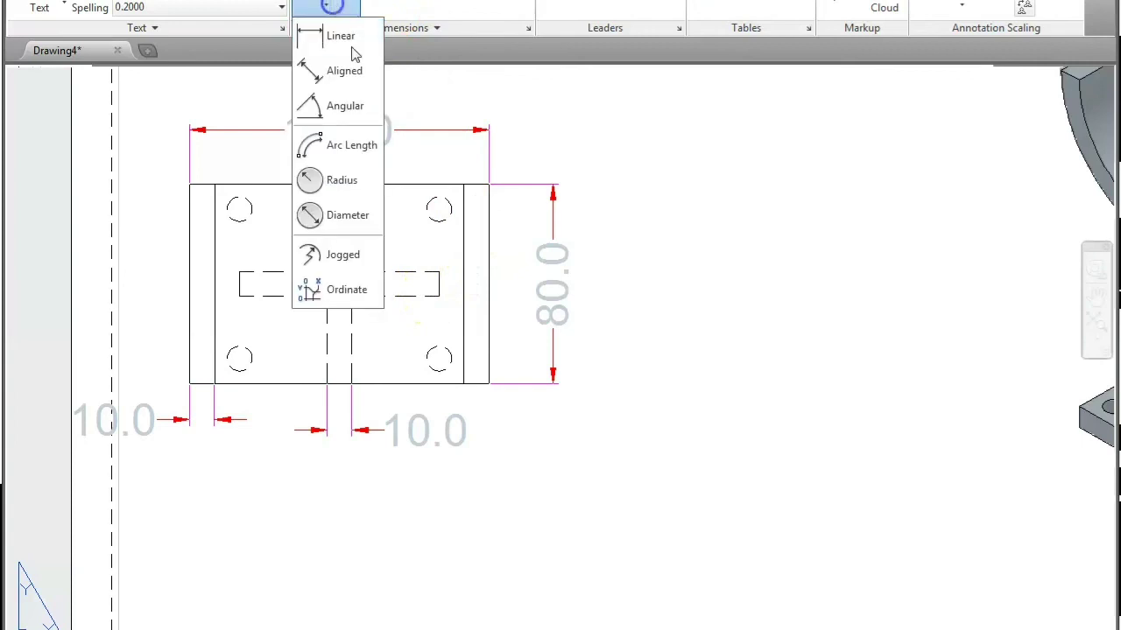
{"action": "left_click", "coordinate": [320, 211]}
{"action": "left_click", "coordinate": [446, 219]}
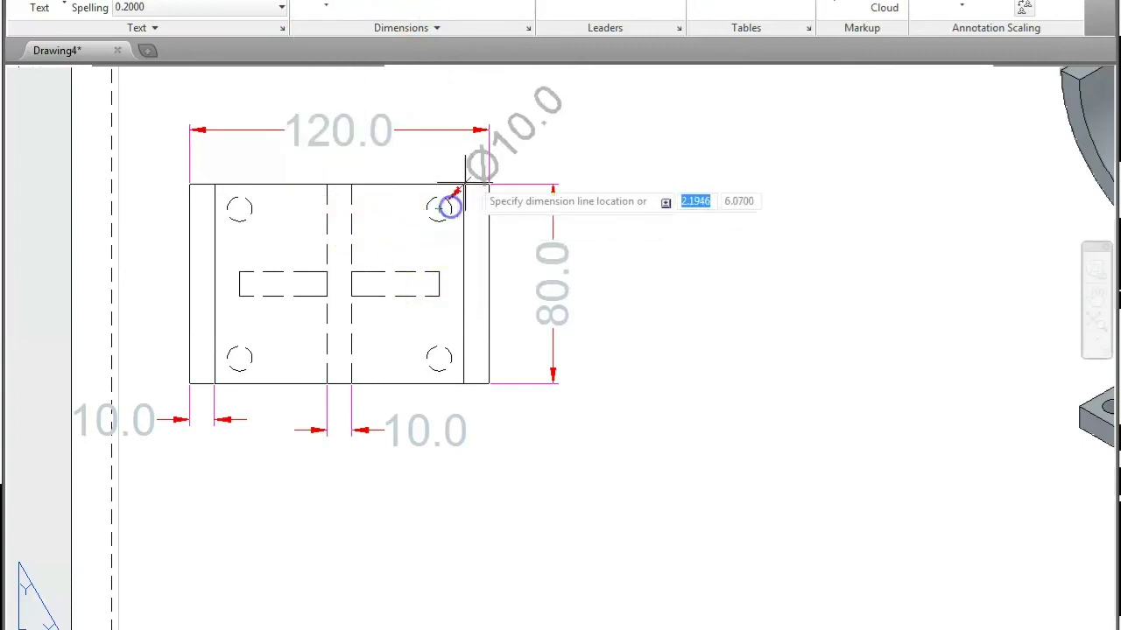
{"action": "left_click", "coordinate": [595, 130]}
{"action": "key", "text": "Escape"}
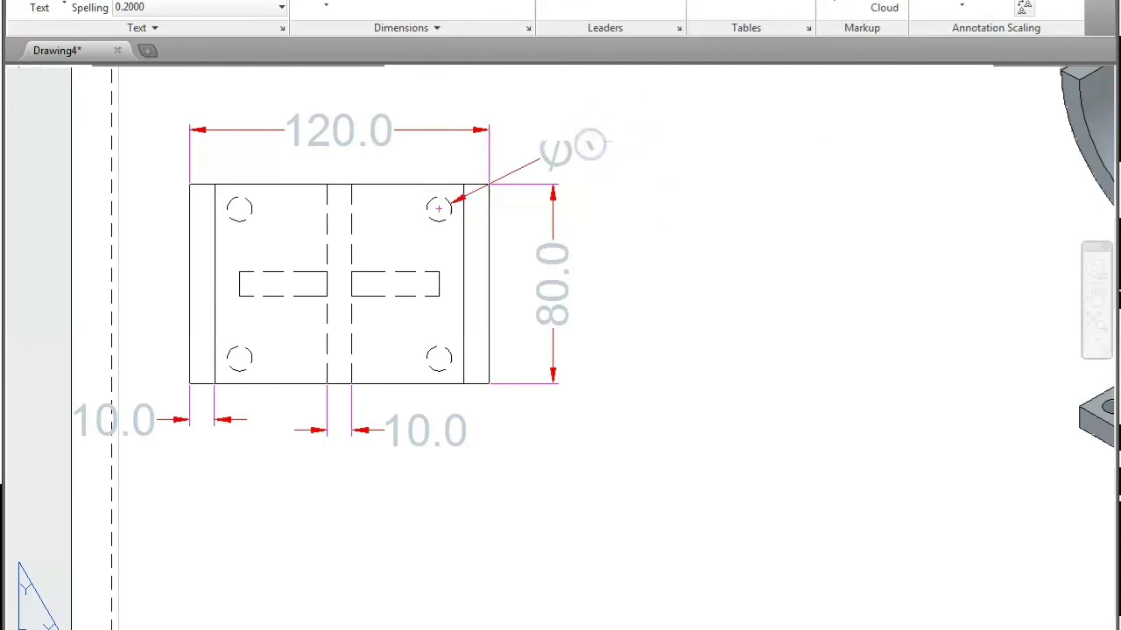
- Add the prefix "4 HOLES" before the diameter value in the hole dimension's text
{"action": "double_click", "coordinate": [565, 156]}
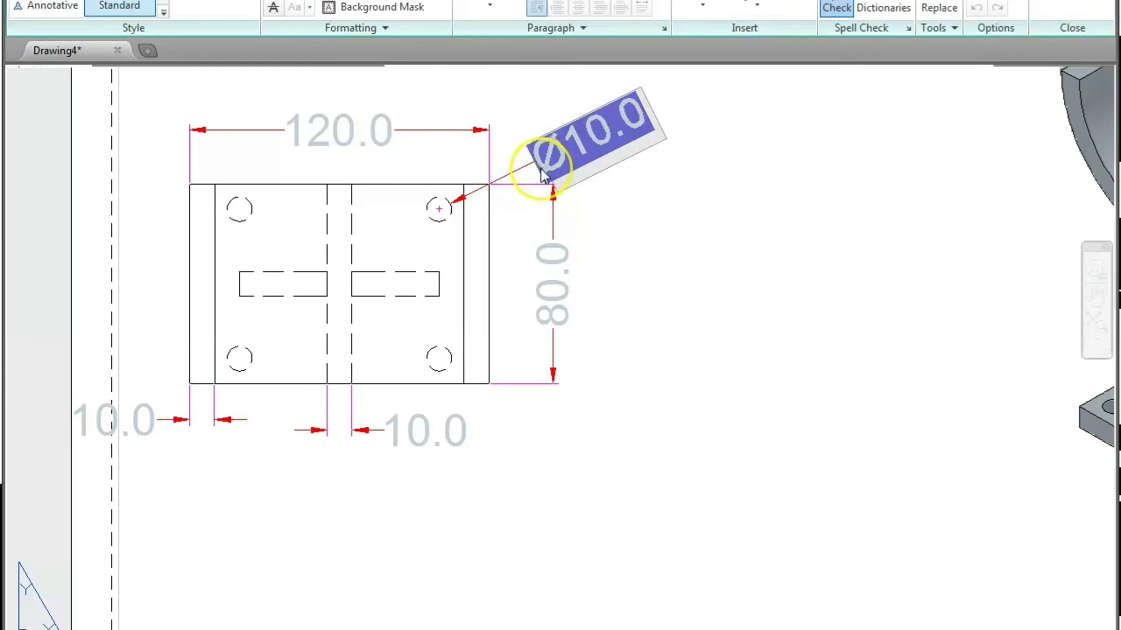
{"action": "type", "text": "4 HOLES"}
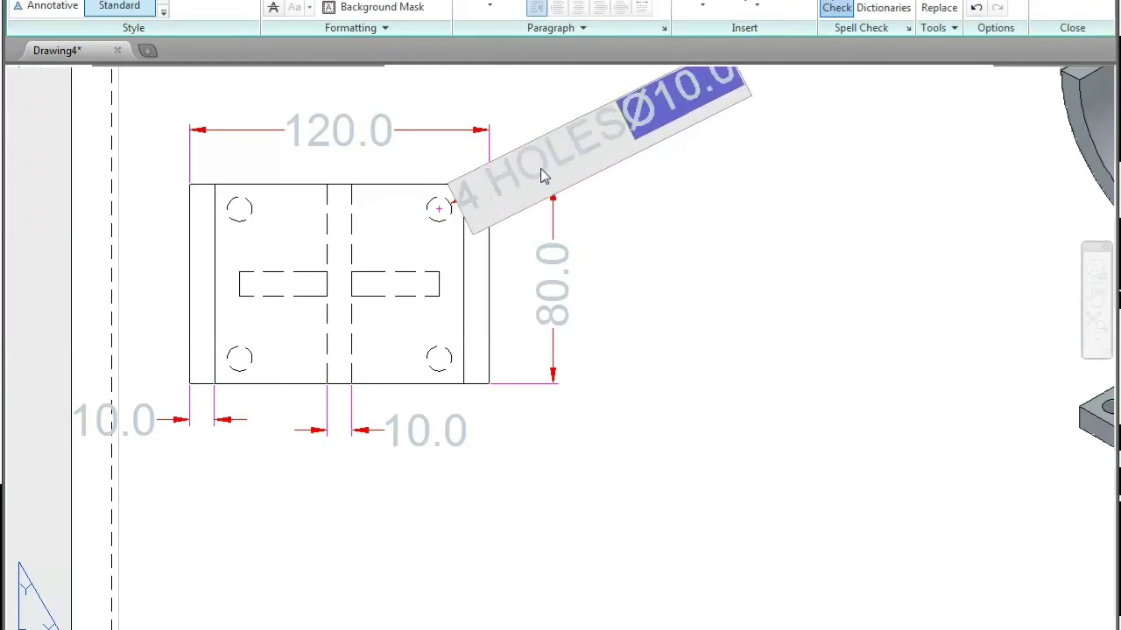
{"action": "left_click", "coordinate": [668, 265]}
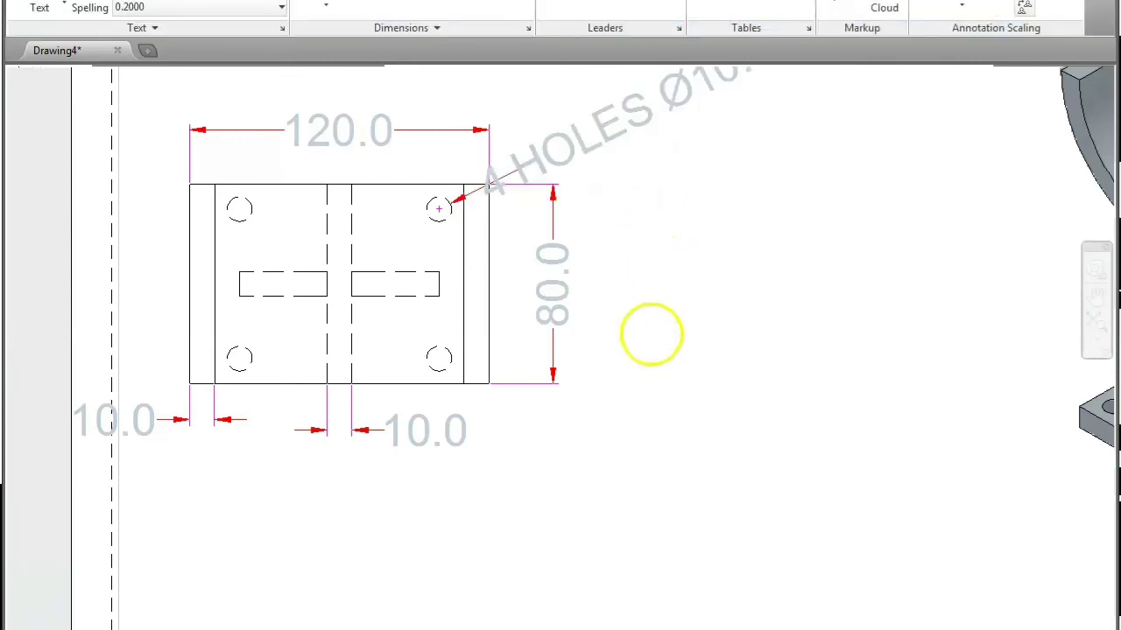
- Move the hole diameter note farther up and to the right, clear of the top view's outline and dimensions
{"action": "scroll", "coordinate": [645, 332], "scroll_direction": "down", "scroll_amount": 2}
{"action": "scroll", "coordinate": [645, 258], "scroll_direction": "up", "scroll_amount": 1}
{"action": "left_click", "coordinate": [641, 253]}
{"action": "left_click", "coordinate": [636, 253]}
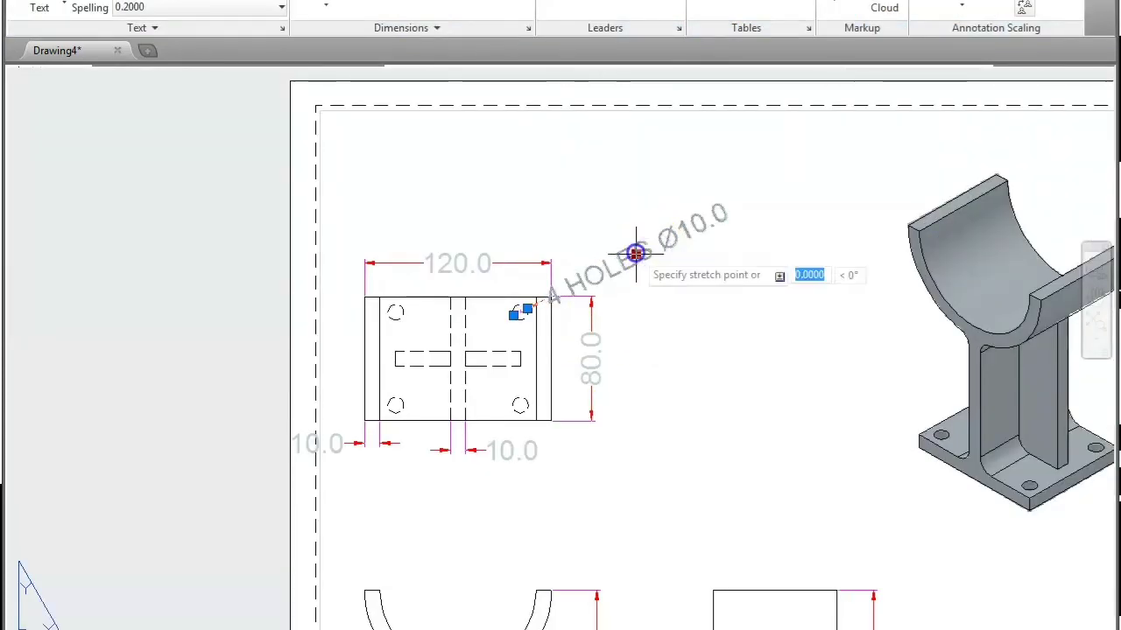
{"action": "left_click", "coordinate": [685, 218]}
{"action": "key", "text": "Escape"}
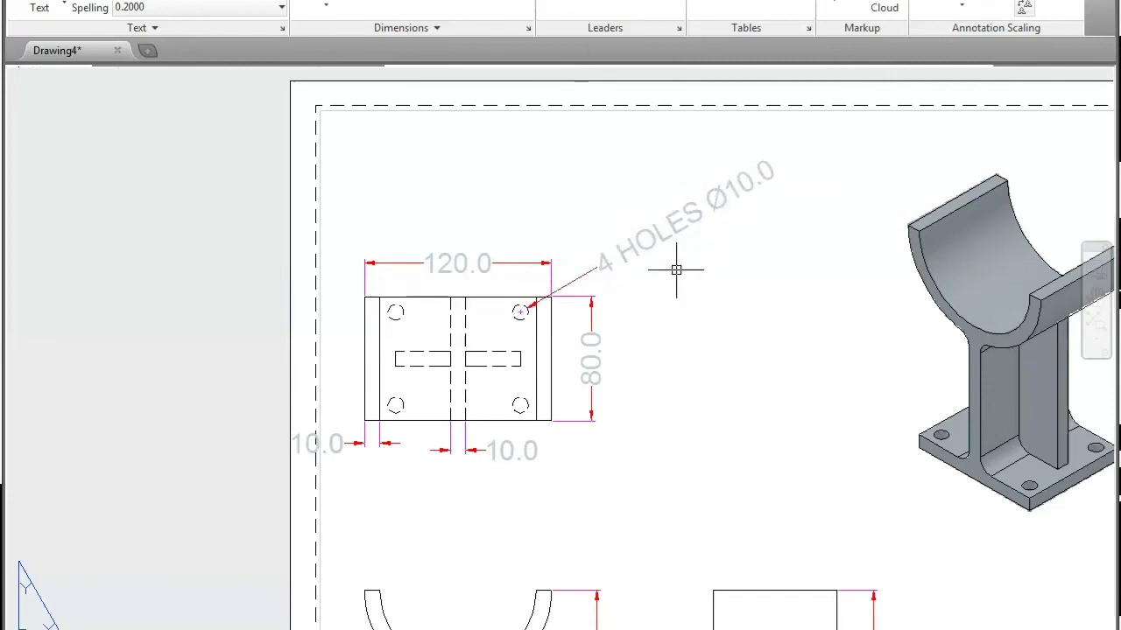
{"action": "scroll", "coordinate": [692, 350], "scroll_direction": "down", "scroll_amount": 4}
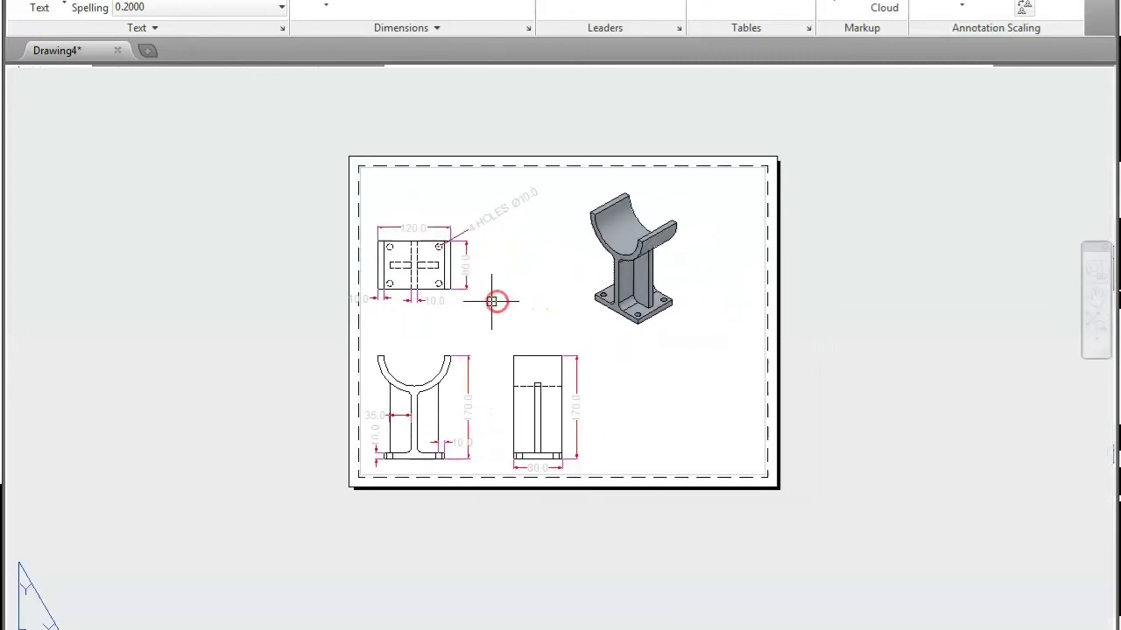
{"action": "scroll", "coordinate": [526, 309], "scroll_direction": "up", "scroll_amount": 3}
{"action": "middle_click_drag", "start_coordinate": [453, 341], "coordinate": [428, 351]}
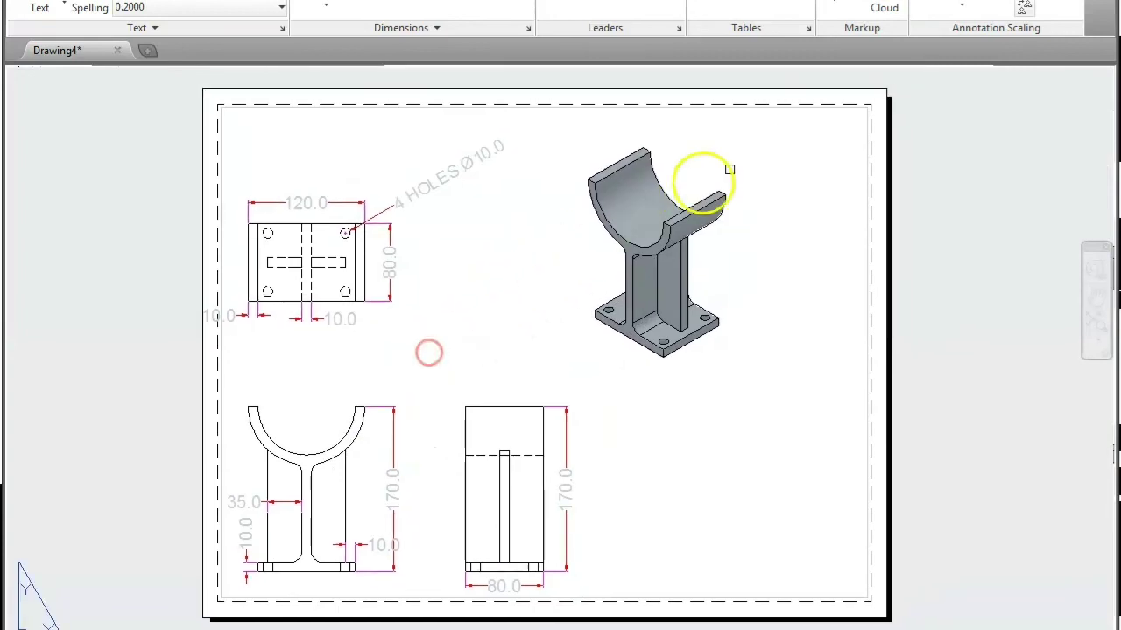